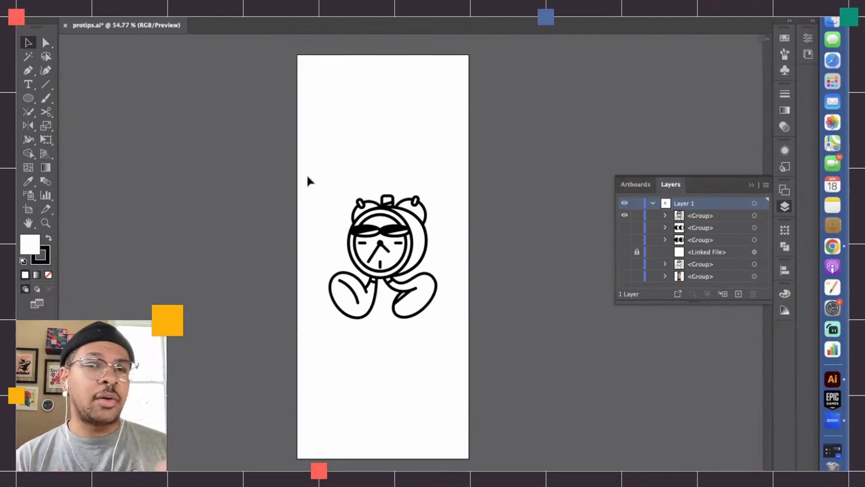
Show the rulers along the edges of the document
left_click(277, 1)
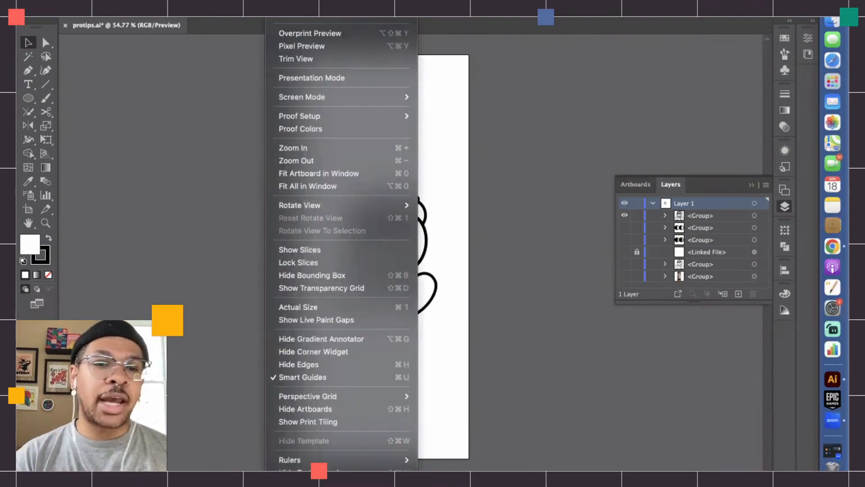
scroll(341, 299, "down", 5)
mouse_move(343, 351)
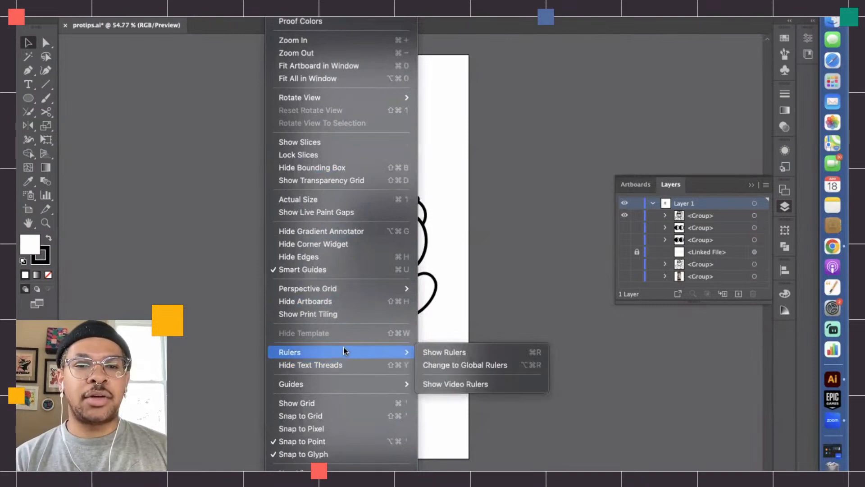
left_click(446, 352)
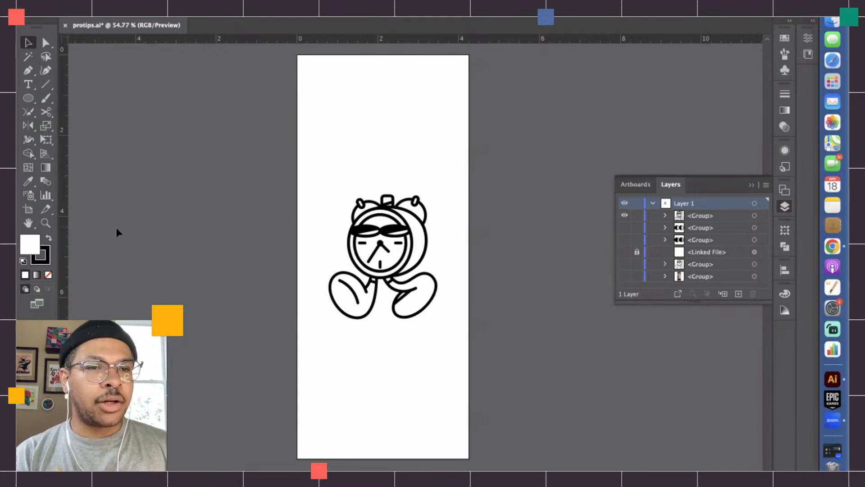
Place a trial vertical guide near the artboard's left edge, delete it, restore it and cut it out
left_click_drag(242, 240, 318, 248)
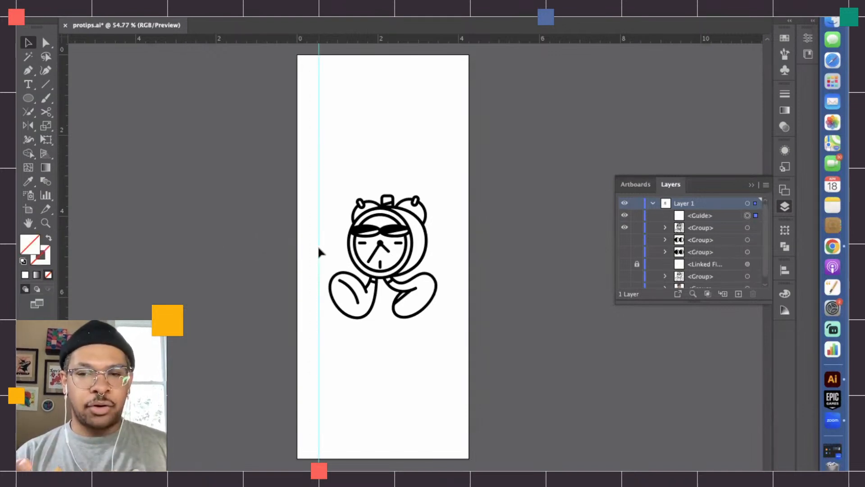
key("Delete")
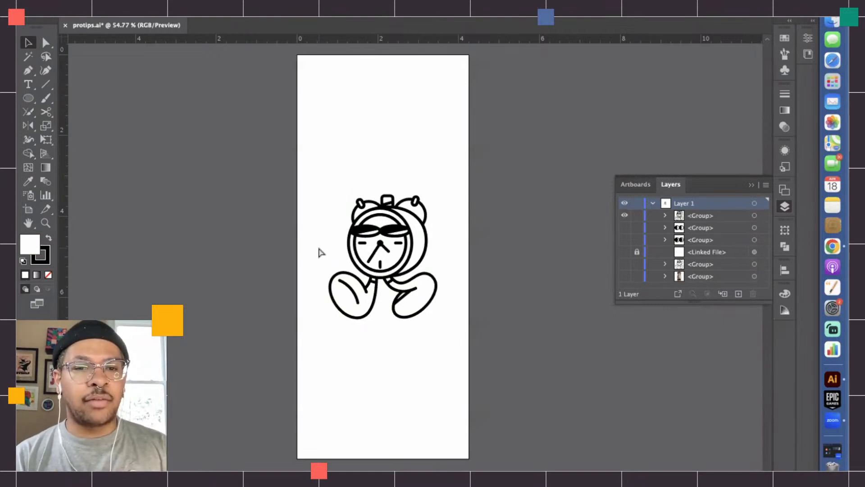
key("super+shift+z")
right_click(319, 248)
left_click(331, 260)
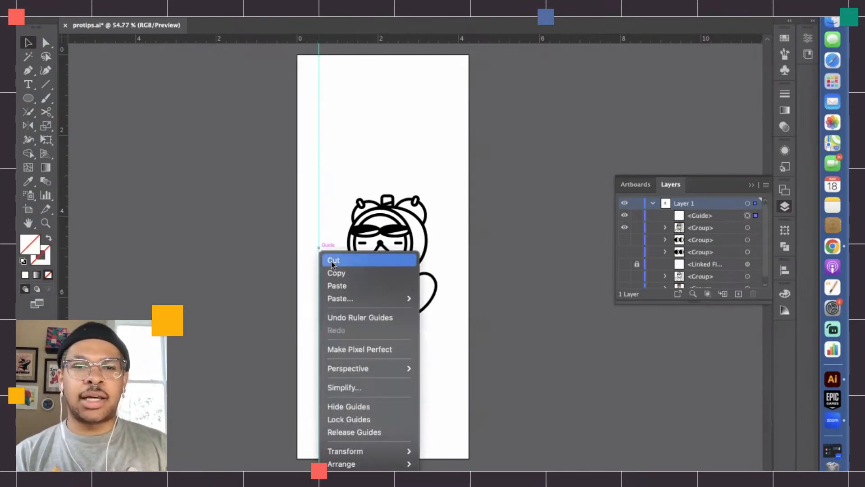
right_click(323, 258)
left_click(312, 264)
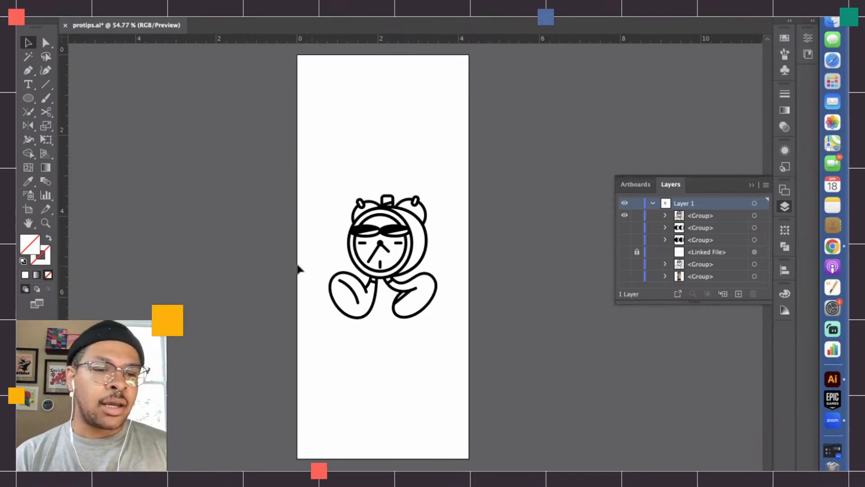
Place two vertical margin guides, each about half a ruler unit inside the artboard's left and right edges
left_click_drag(266, 227, 313, 216)
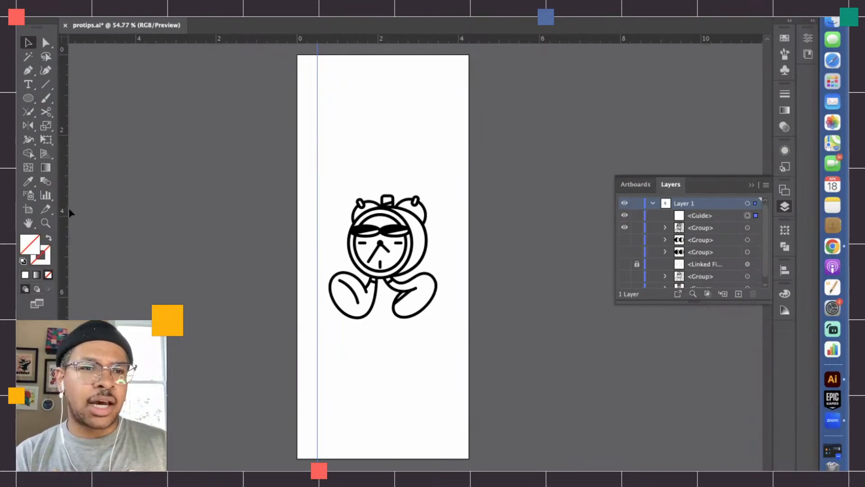
left_click_drag(63, 206, 446, 191)
left_click(488, 231)
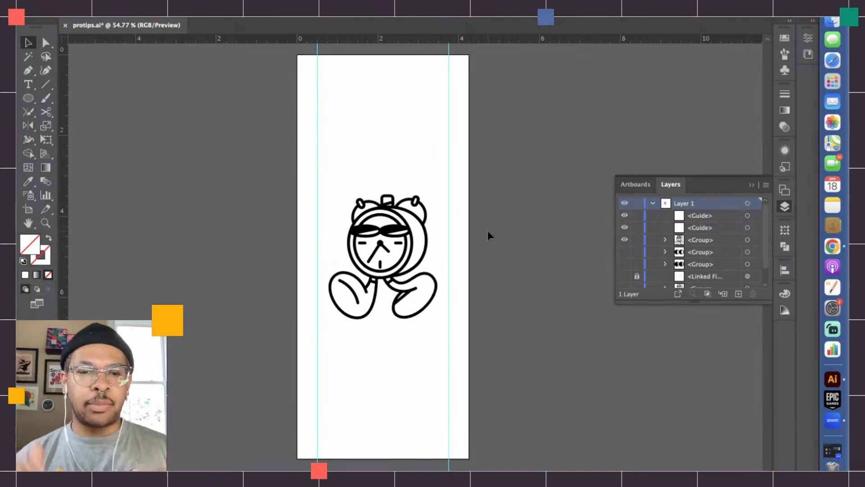
left_click_drag(370, 38, 371, 55)
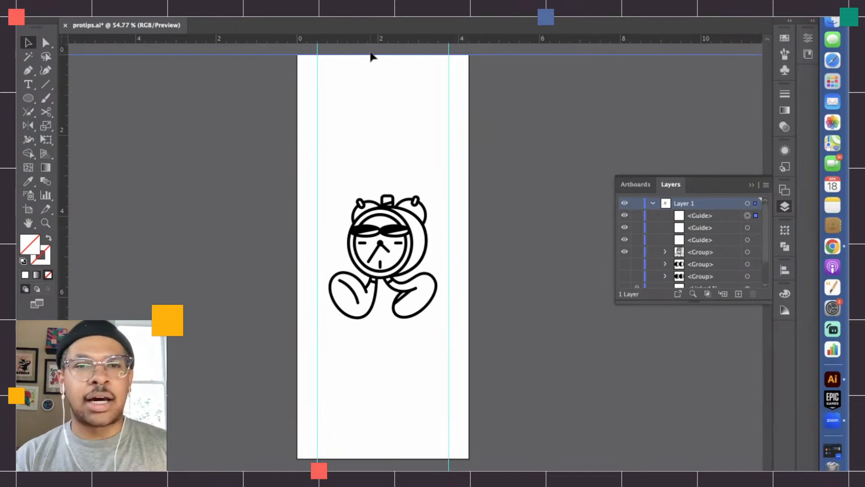
right_click(515, 57)
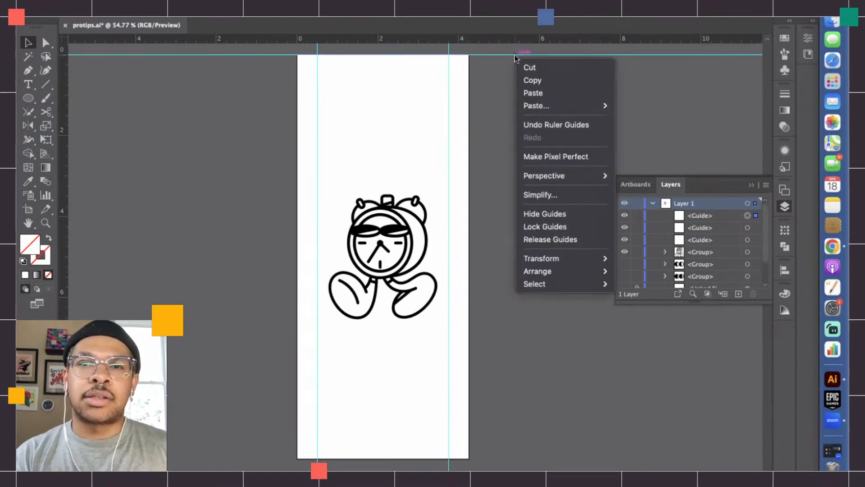
left_click(529, 68)
Place two horizontal margin guides, each about half a ruler unit inside the artboard's top and bottom edges
left_click_drag(399, 39, 396, 74)
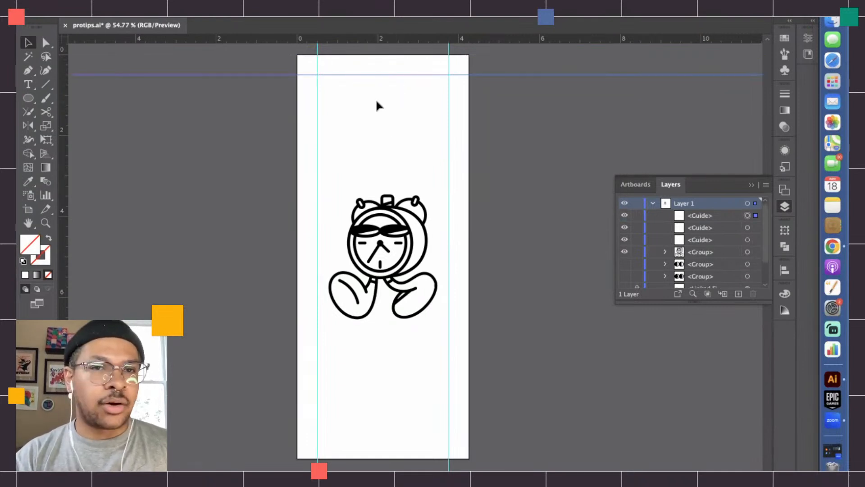
left_click_drag(376, 42, 376, 438)
left_click(528, 390)
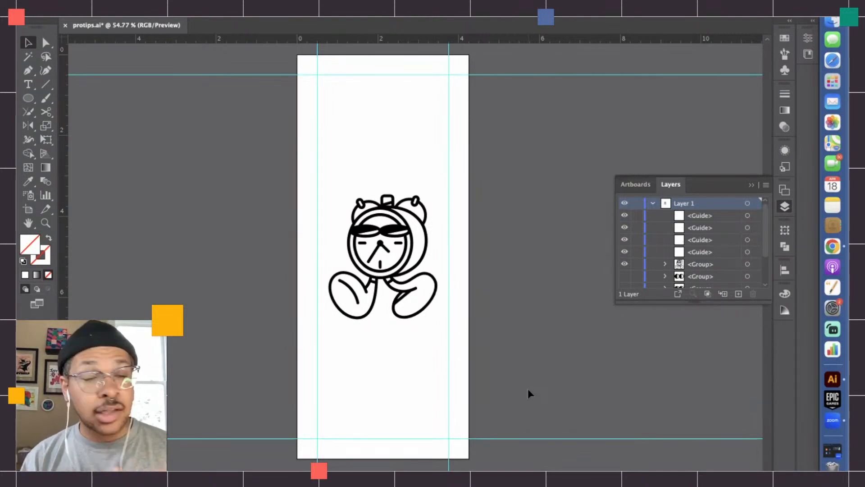
Scale the alarm clock character down and position it centred horizontally just below the top margin guide
left_click(382, 233)
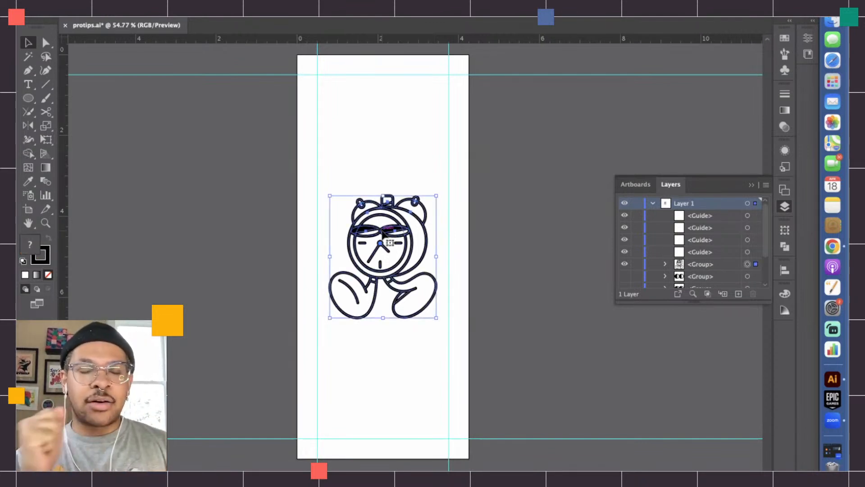
left_click_drag(383, 318, 381, 273)
left_click(381, 273)
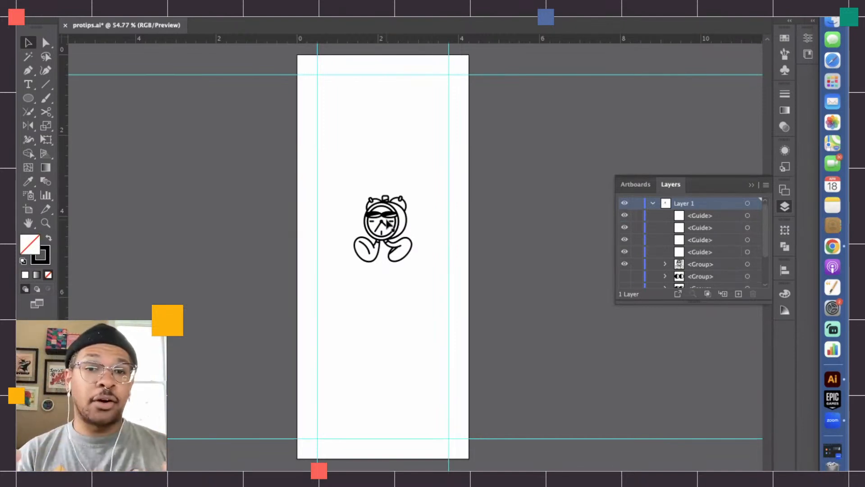
left_click_drag(386, 223, 387, 99)
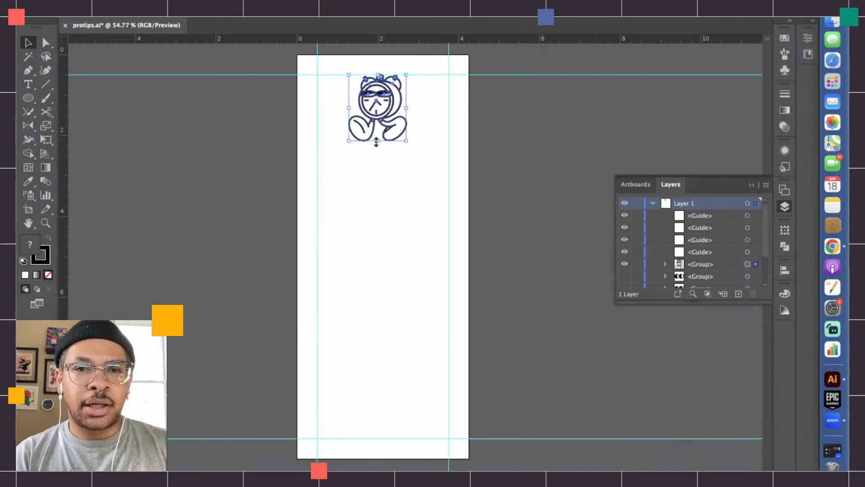
left_click_drag(377, 140, 376, 133)
left_click(427, 133)
left_click_drag(387, 98, 384, 104)
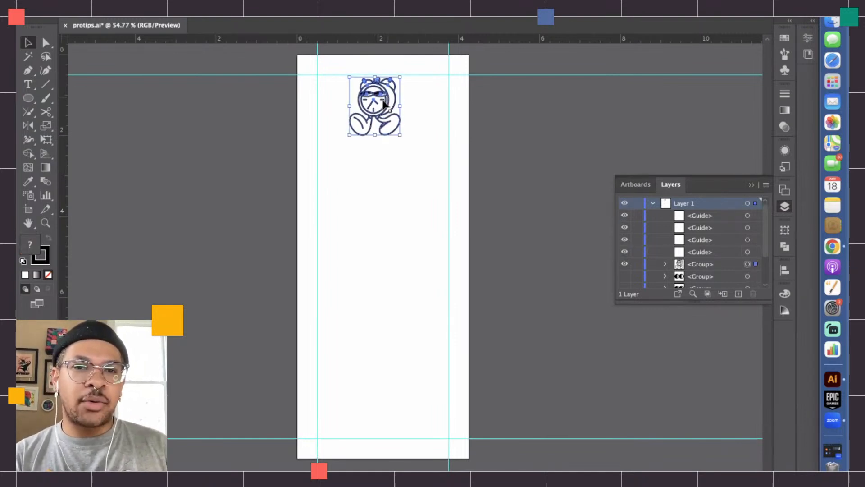
left_click_drag(385, 104, 391, 105)
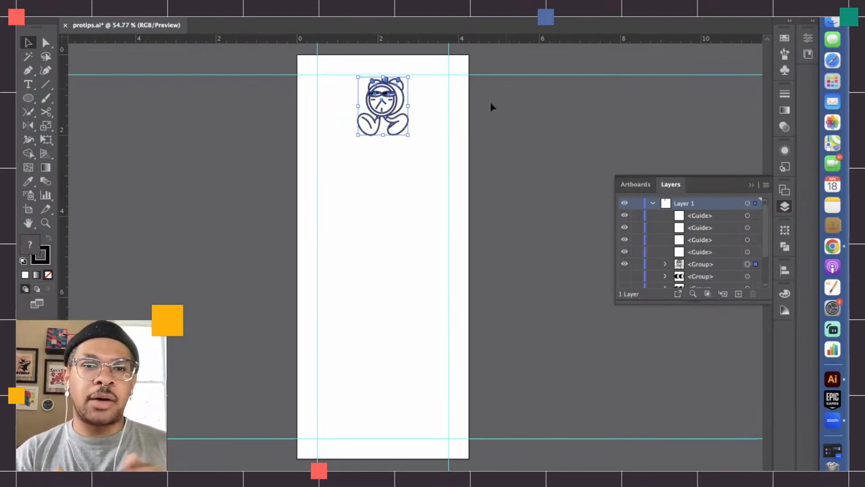
left_click(433, 133)
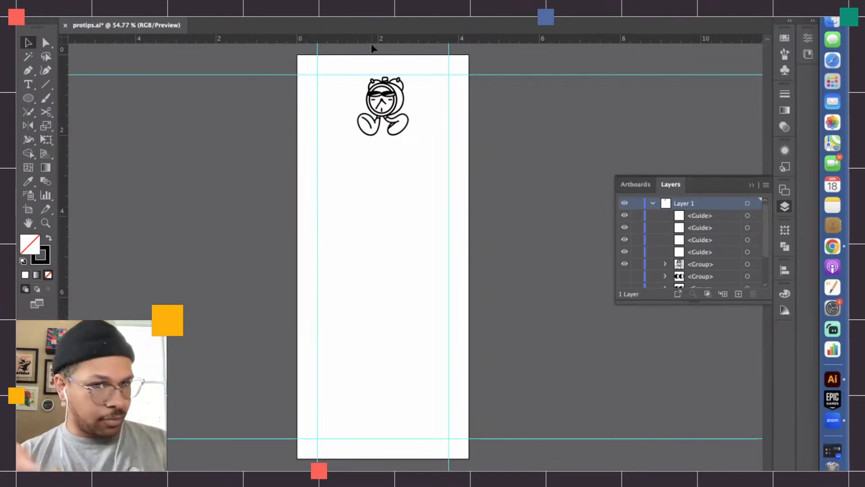
Divide the area between the top and bottom margins into four equal rows with three horizontal guides
left_click_drag(367, 40, 351, 259)
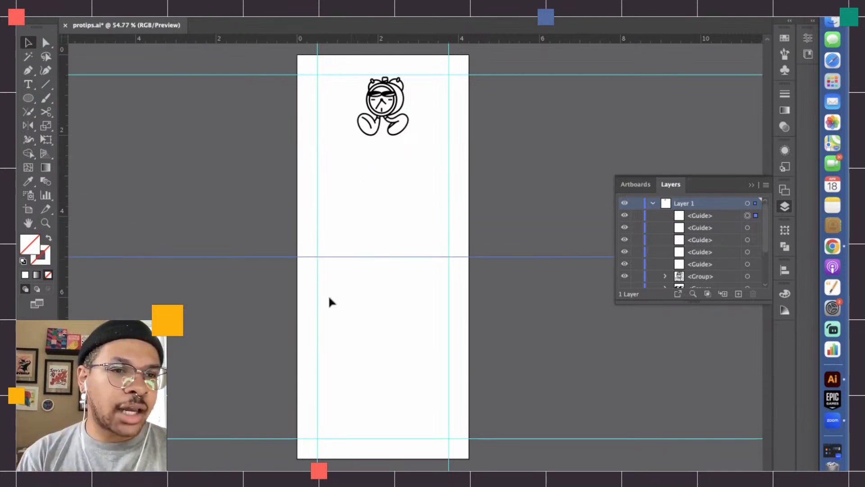
left_click_drag(369, 38, 378, 168)
left_click_drag(399, 42, 396, 341)
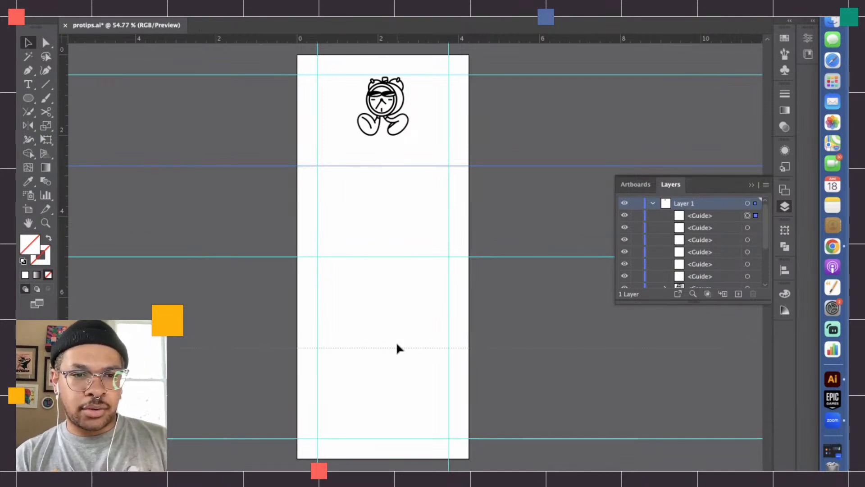
left_click(492, 308)
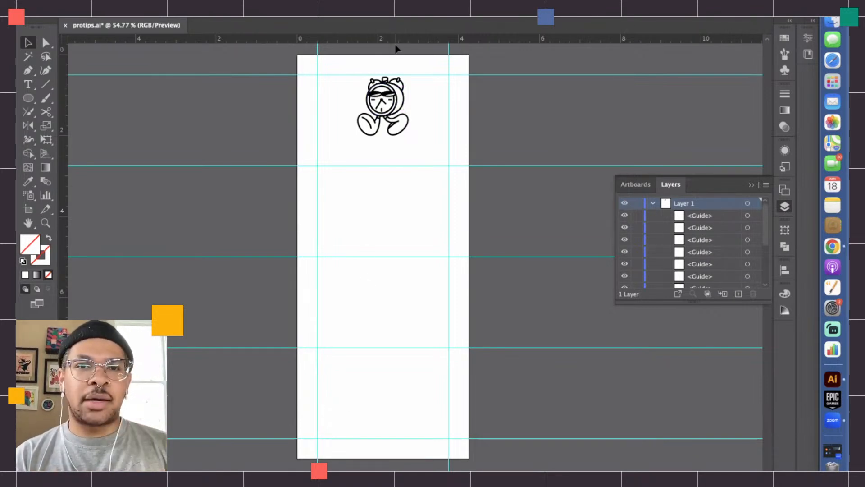
left_click_drag(395, 42, 397, 115)
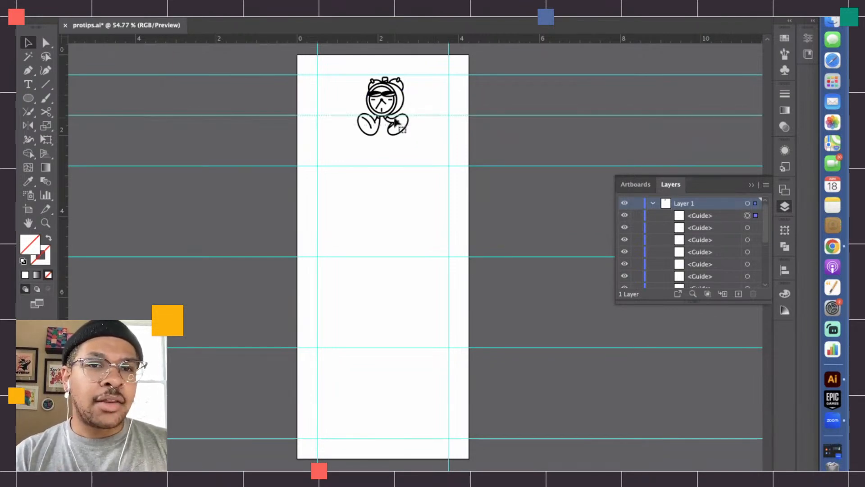
left_click(489, 116)
key("Delete")
left_click_drag(391, 39, 391, 125)
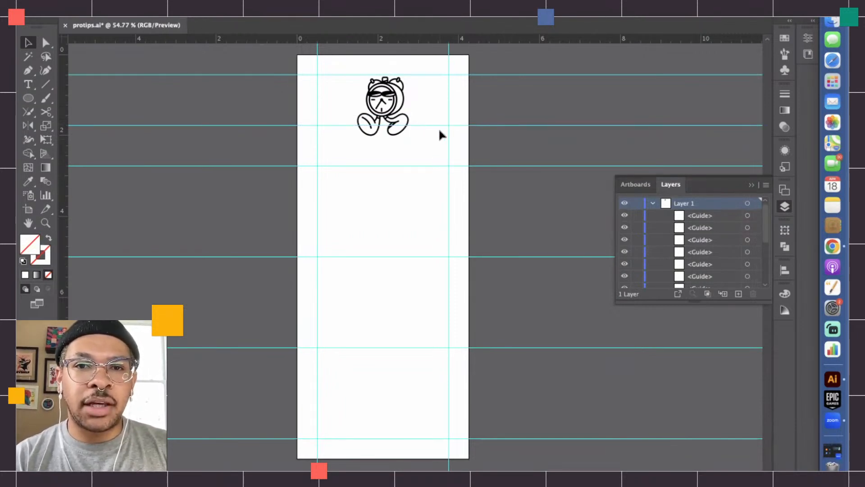
left_click_drag(366, 38, 374, 217)
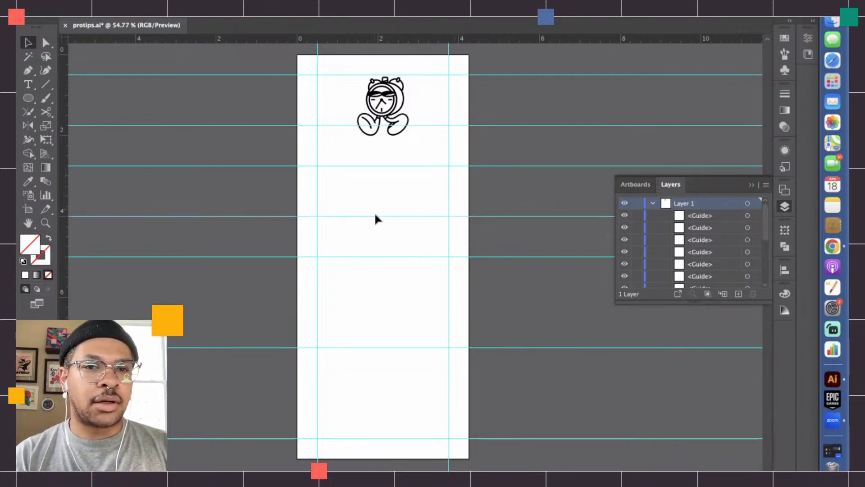
left_click(358, 215)
key("Delete")
left_click(431, 121)
key("Delete")
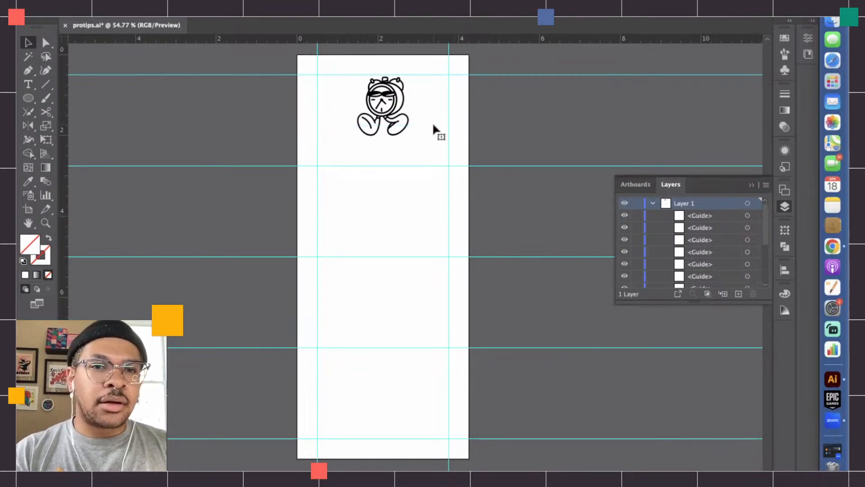
Add a horizontal guide through the middle of each of the four rows to split them into eight
left_click_drag(390, 47, 386, 119)
left_click_drag(392, 39, 389, 211)
left_click_drag(393, 41, 385, 303)
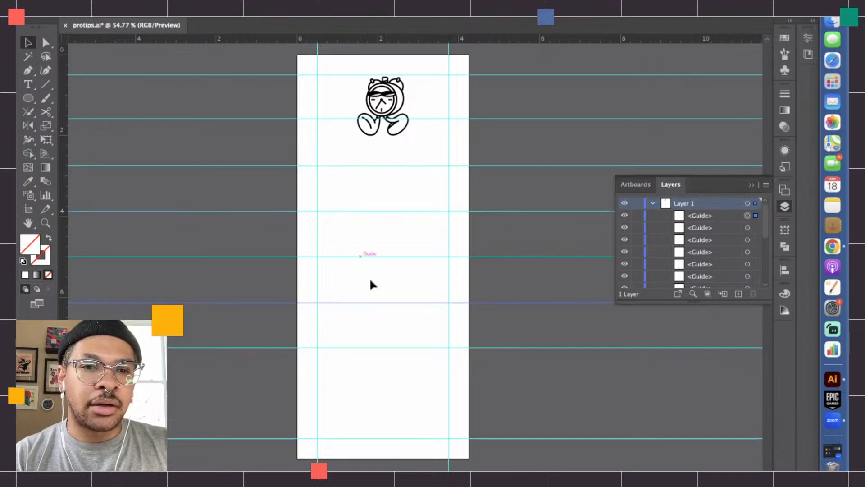
left_click_drag(389, 37, 382, 392)
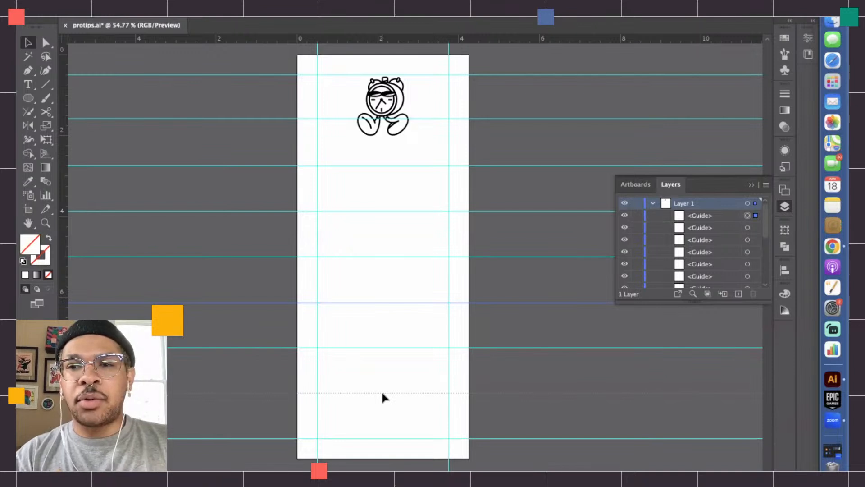
left_click_drag(382, 393, 386, 395)
scroll(723, 227, "down", 3)
scroll(723, 227, "up", 5)
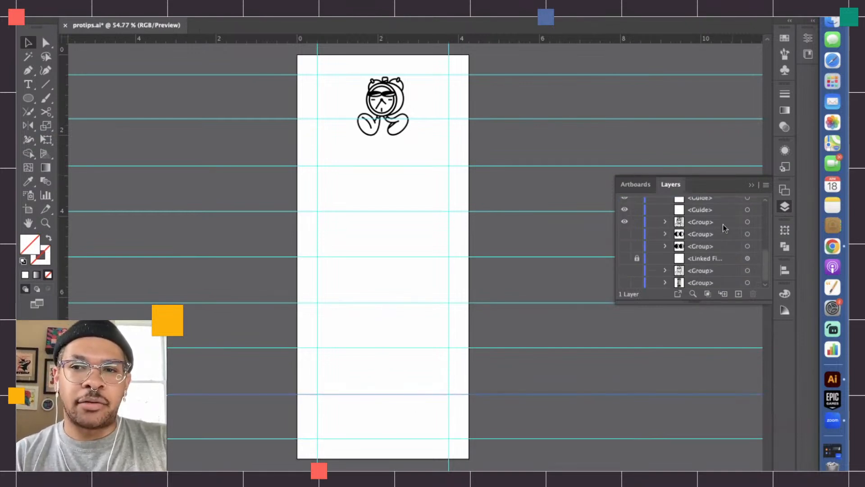
left_click(408, 375)
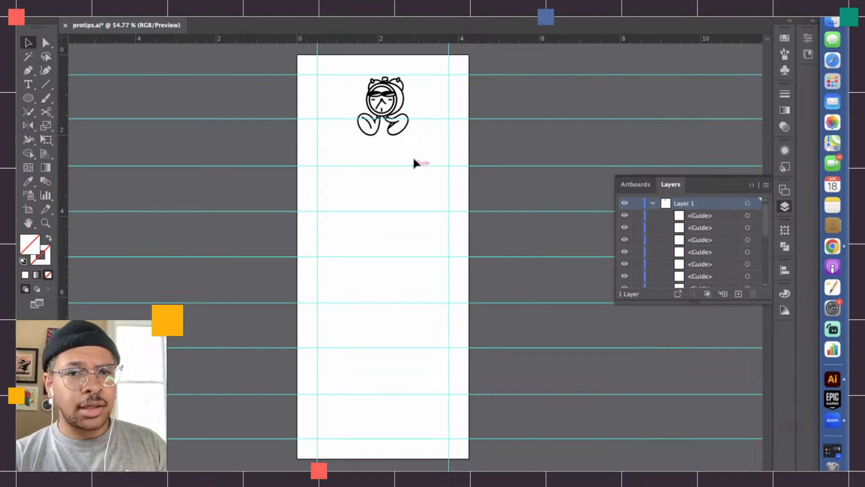
Shrink the alarm clock character to the height of the top row and move it beside the right margin guide
left_click(402, 94)
left_click_drag(384, 136, 434, 96)
left_click(496, 96)
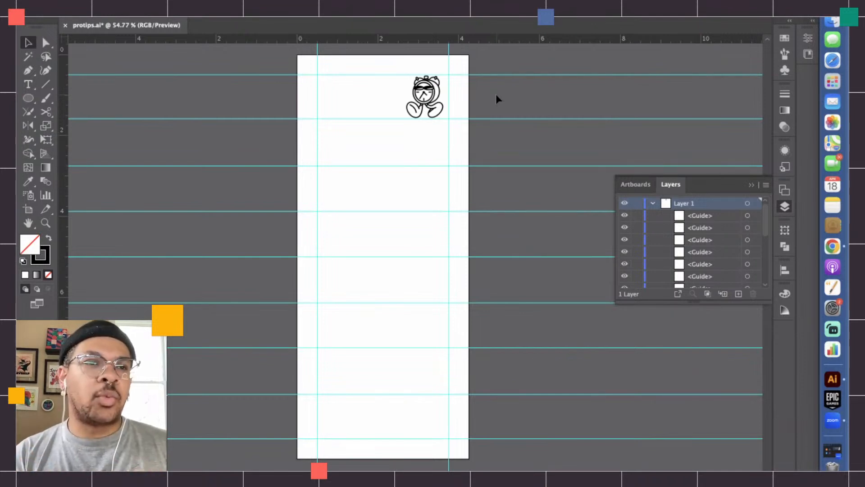
Add a line of placeholder text near the artboard's middle and set its font to FatfontInline
left_click(28, 84)
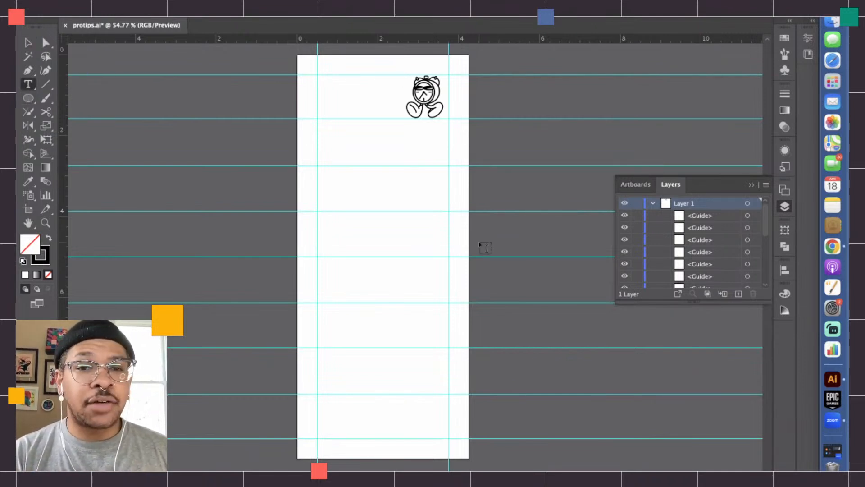
left_click(395, 235)
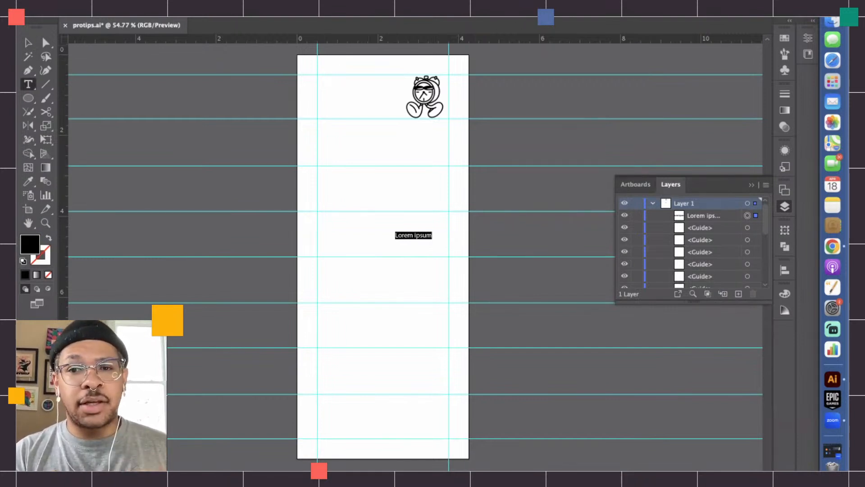
left_click(516, 25)
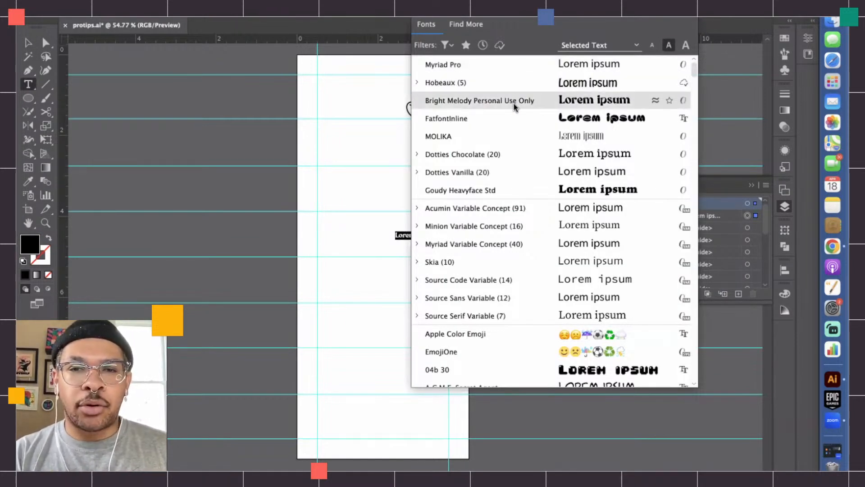
left_click(507, 116)
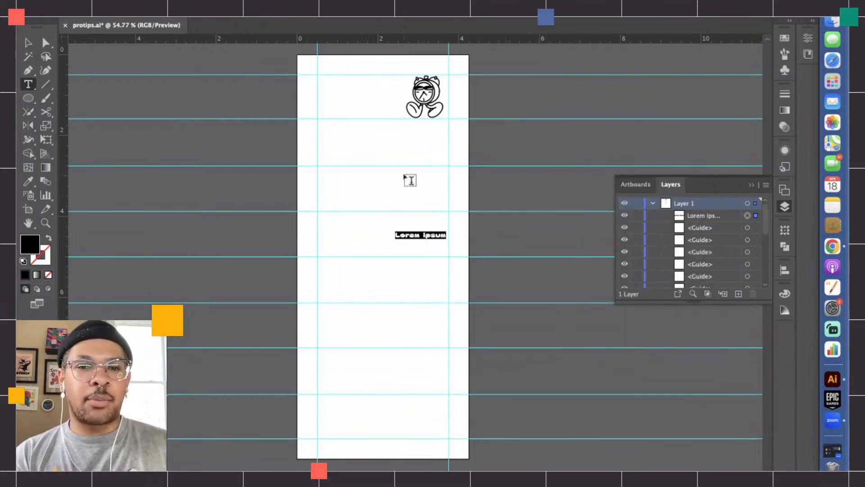
Replace the placeholder text with an enlarged letter N and place it against the left margin guide
type("N")
left_click(29, 42)
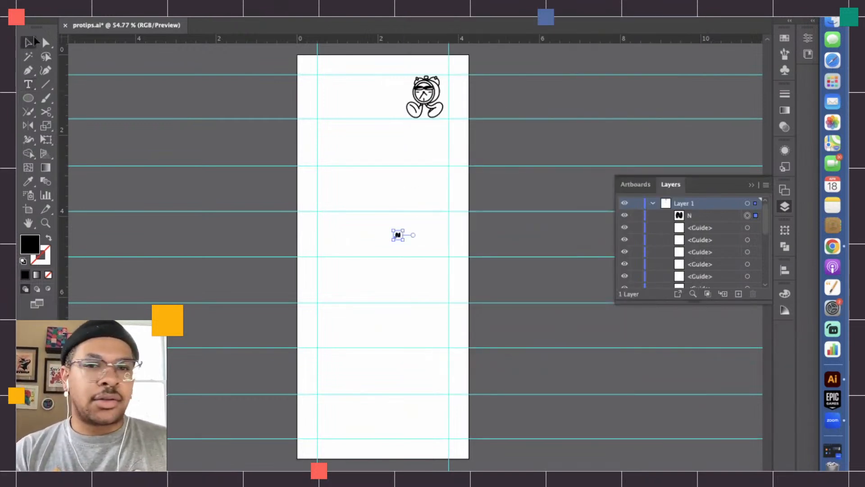
left_click_drag(398, 239, 399, 300)
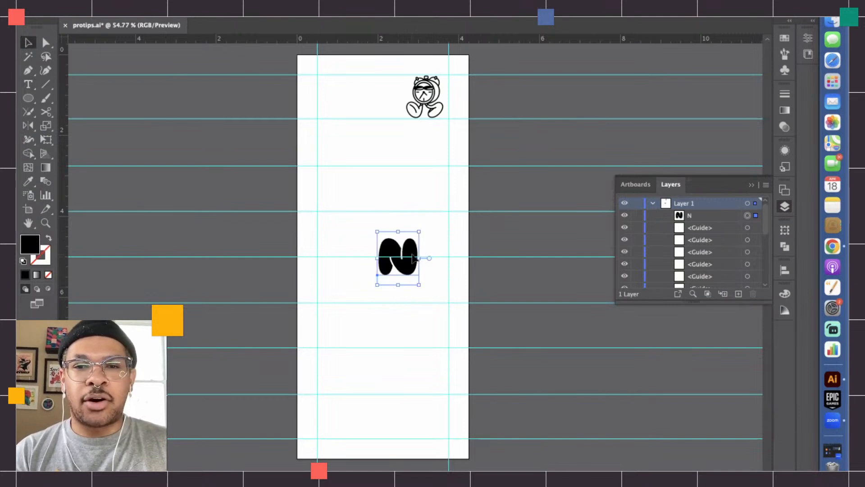
left_click_drag(413, 256, 355, 208)
Extend the large N text to read NI with a capital I in the same rounded font
key("t")
left_click(355, 208)
type("i")
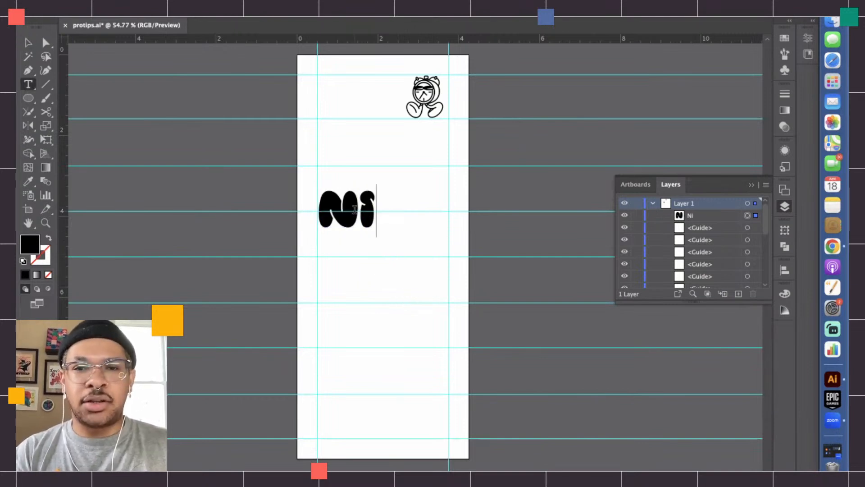
key("BackSpace")
key("BackSpace")
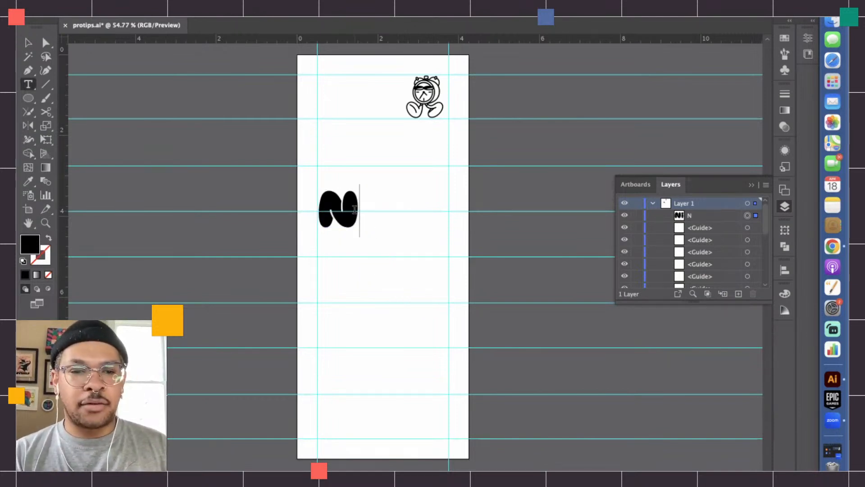
type("Ni")
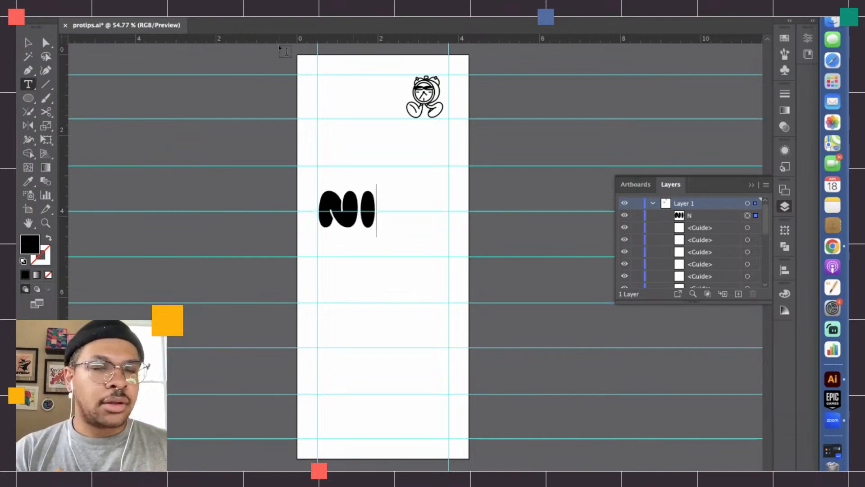
Look through the font list for a contrasting bold sans-serif and complete the word with GHT to read NIGHT
left_click(488, 13)
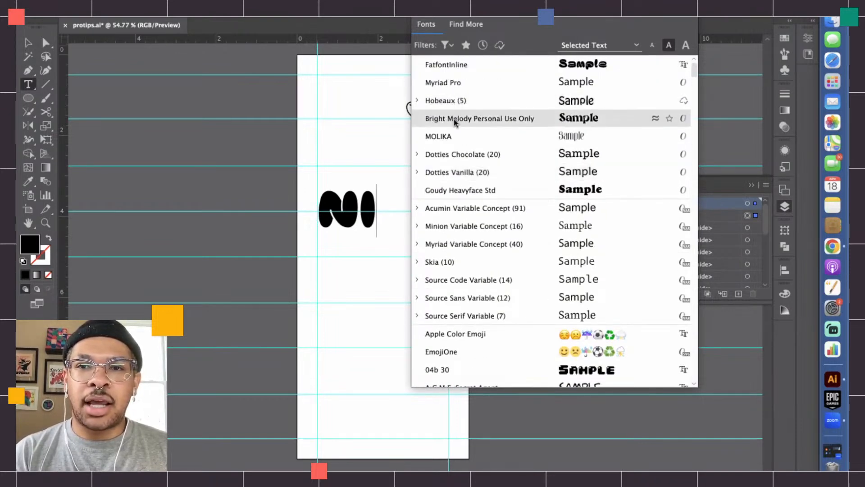
scroll(453, 119, "down", 2)
scroll(463, 146, "down", 12)
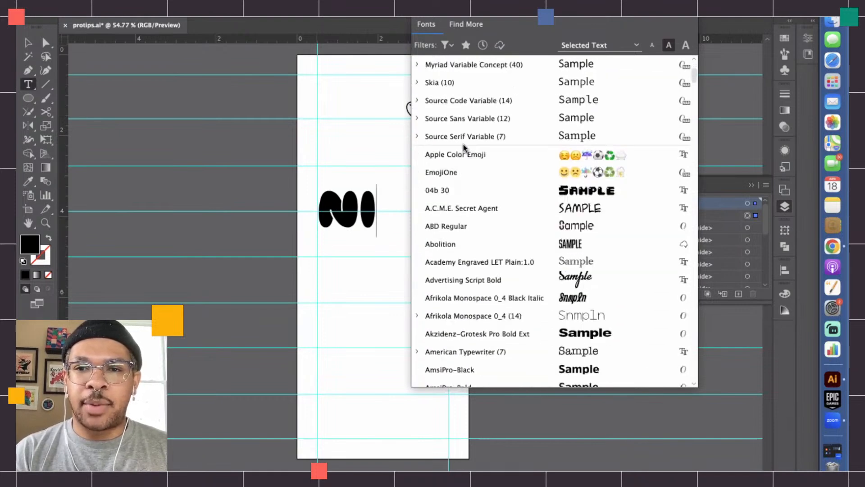
scroll(503, 180, "up", 2)
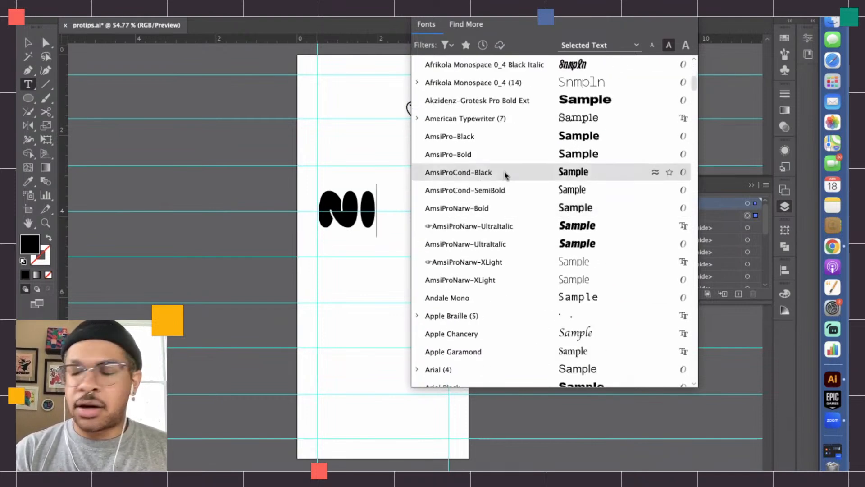
scroll(504, 172, "up", 1)
scroll(504, 173, "down", 1)
scroll(504, 173, "down", 5)
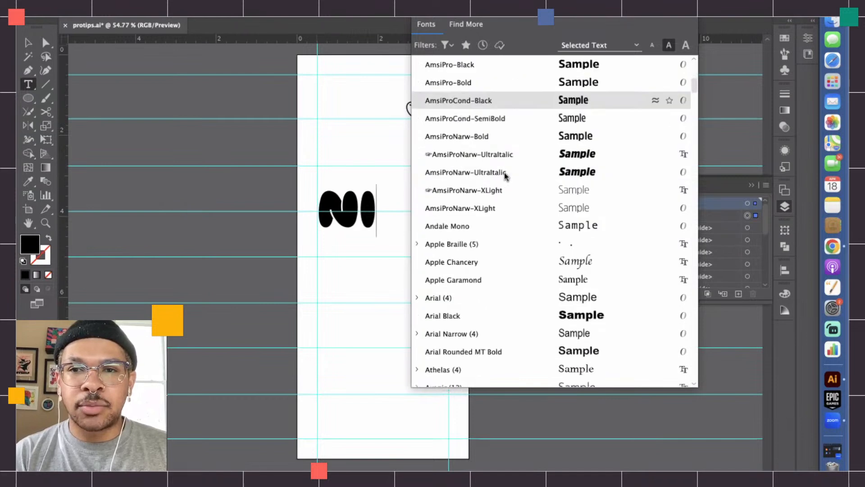
scroll(563, 86, "up", 1)
key("Escape")
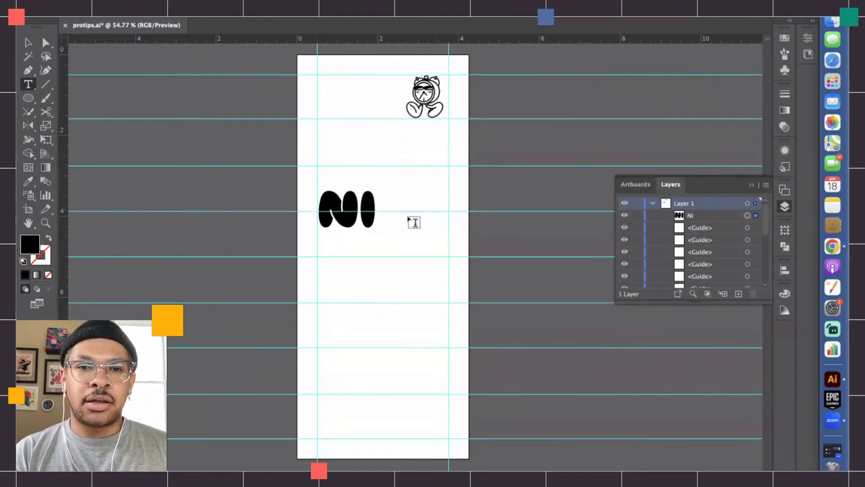
type("GHT")
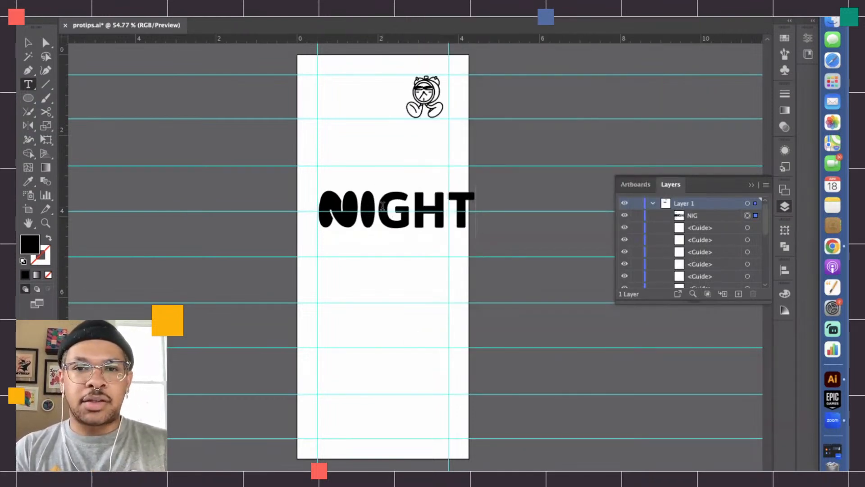
left_click(28, 43)
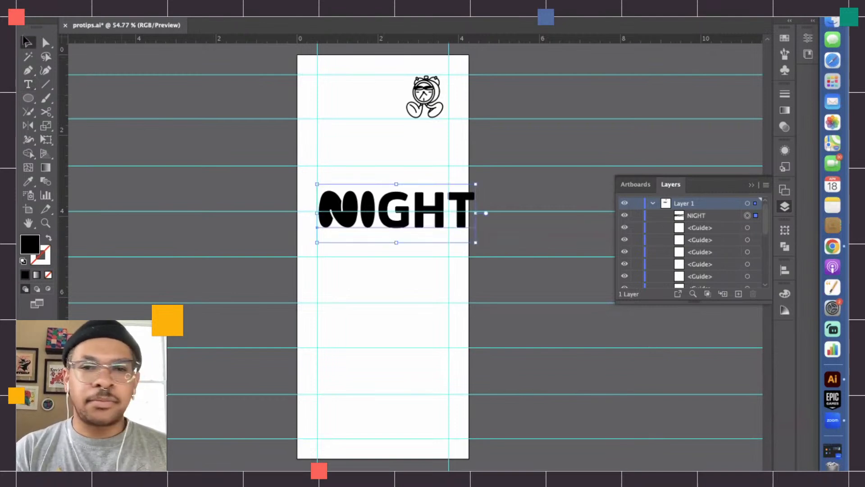
Add a second line beginning with SHI below NIGHT in the bold sans-serif font
left_click(464, 205)
key("Return")
type("SHI")
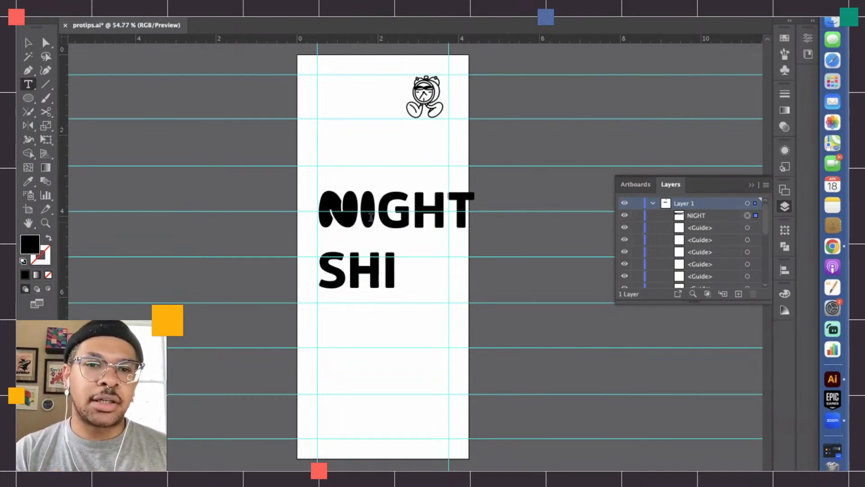
Copy the rounded I after SHI to carry over its font, add FT in that style, and remove the extra I
left_click_drag(371, 213, 363, 213)
key("super+c")
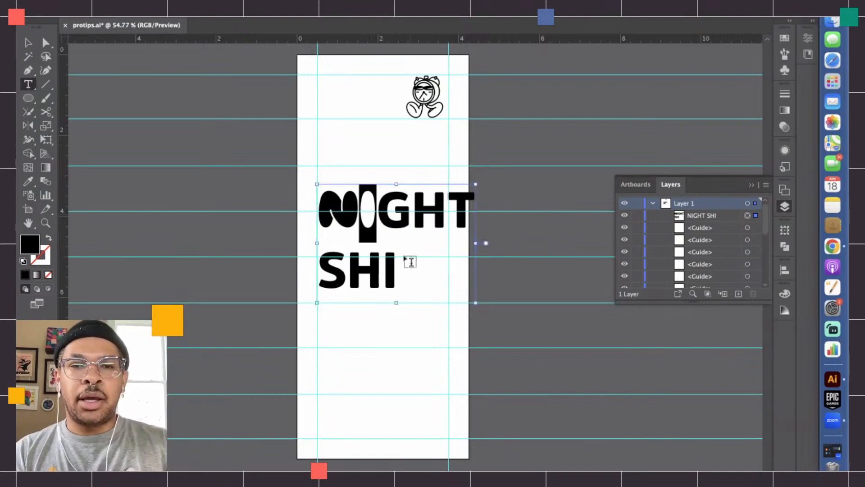
left_click(392, 265)
key("super+v")
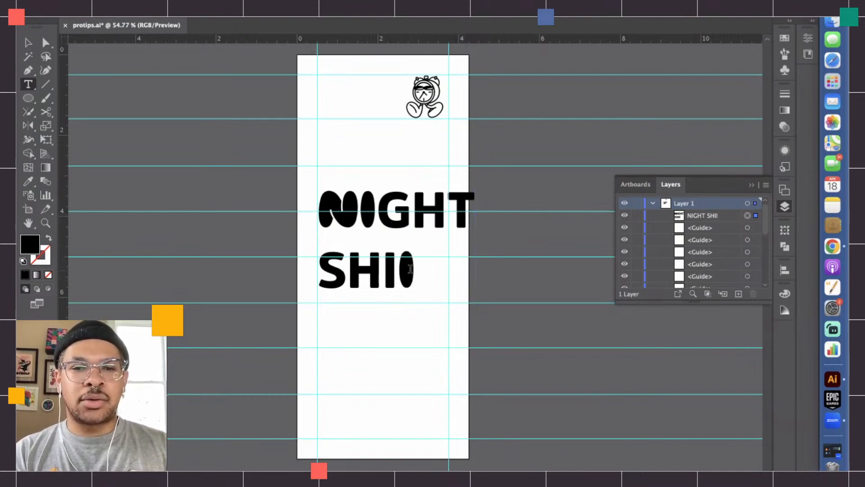
type("FT")
left_click(410, 269)
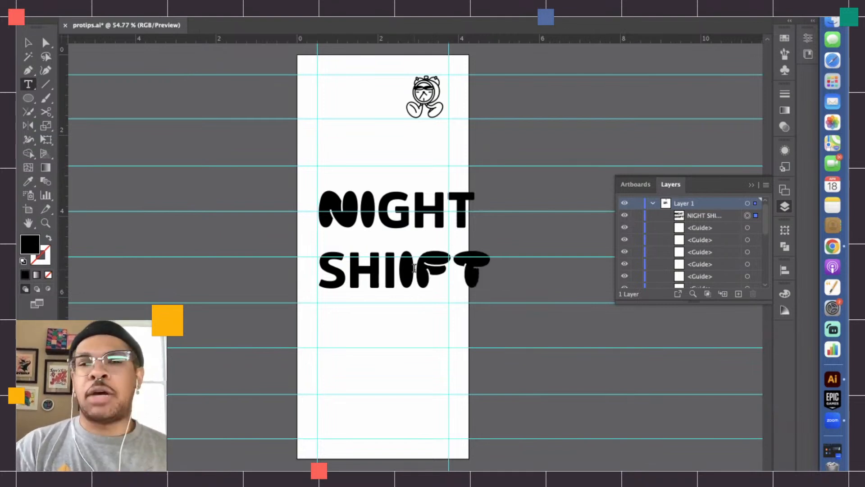
key("BackSpace")
left_click(29, 43)
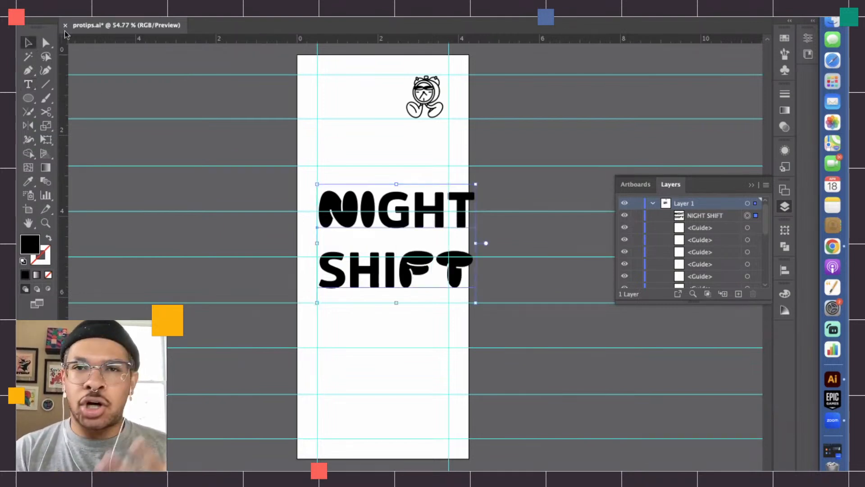
Set the leading of the NIGHT SHIFT text to 70 pt
key("super+t")
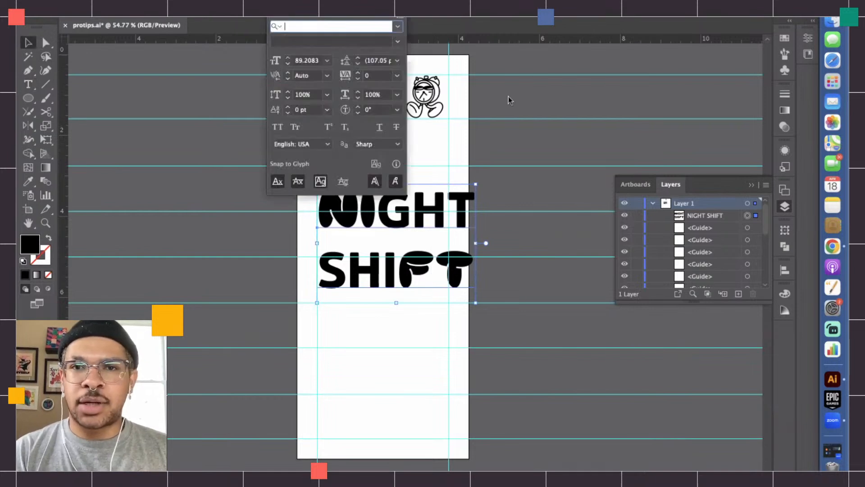
left_click(358, 63)
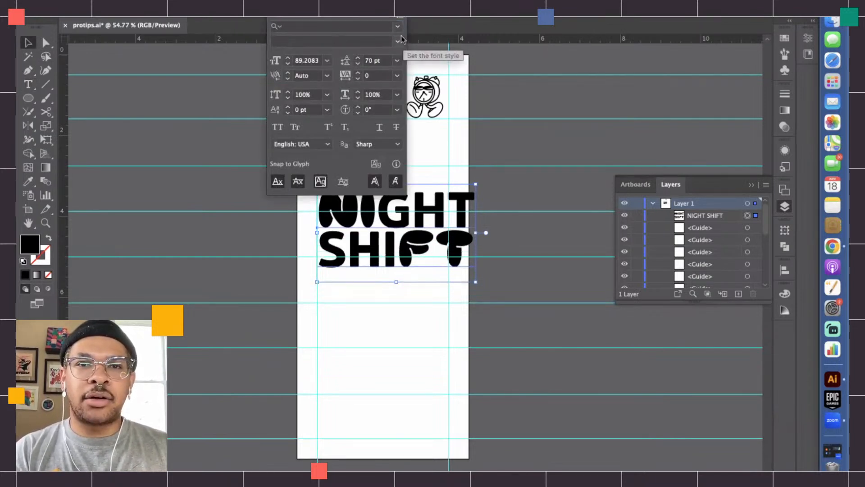
key("super+t")
Move the NIGHT SHIFT text into the top row and shrink it to the row's height beside the alarm clock character
left_click_drag(407, 253, 382, 104)
left_click_drag(372, 136, 373, 90)
left_click_drag(372, 59, 373, 92)
key("Left")
key("Left")
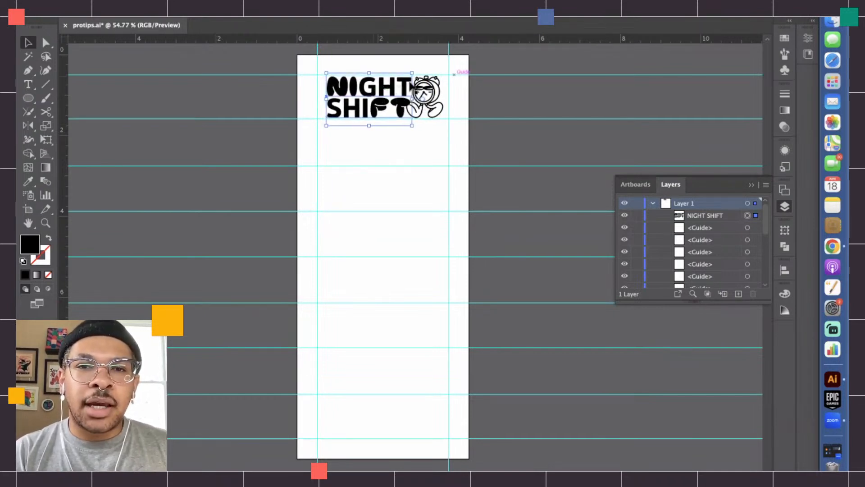
Nudge the alarm clock character left until it slightly overlaps the end of the NIGHT SHIFT text
left_click(435, 90)
key("Left")
key("Left")
key("Left")
key("Left")
key("Left")
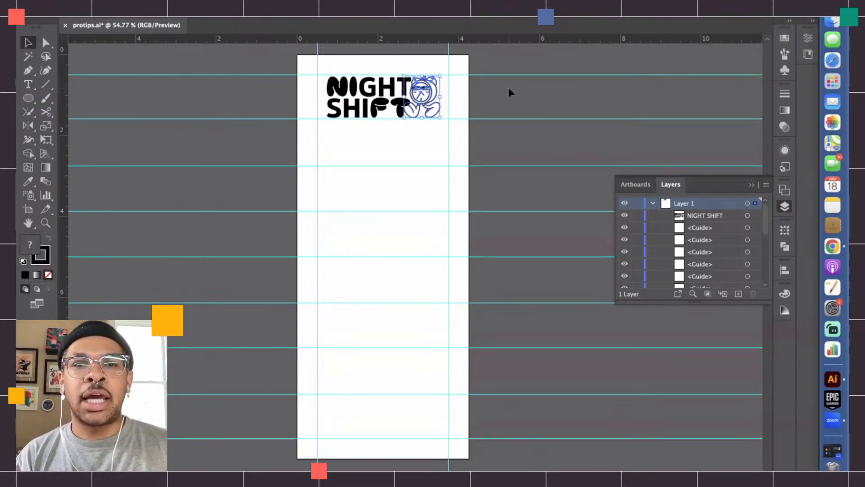
Group the NIGHT SHIFT text with the alarm clock character
left_click(372, 106, "shift")
key("super+g")
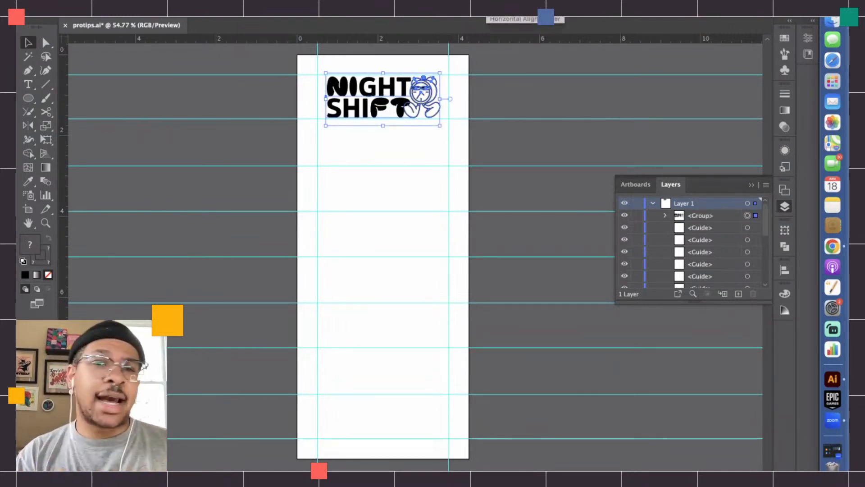
left_click(501, 109)
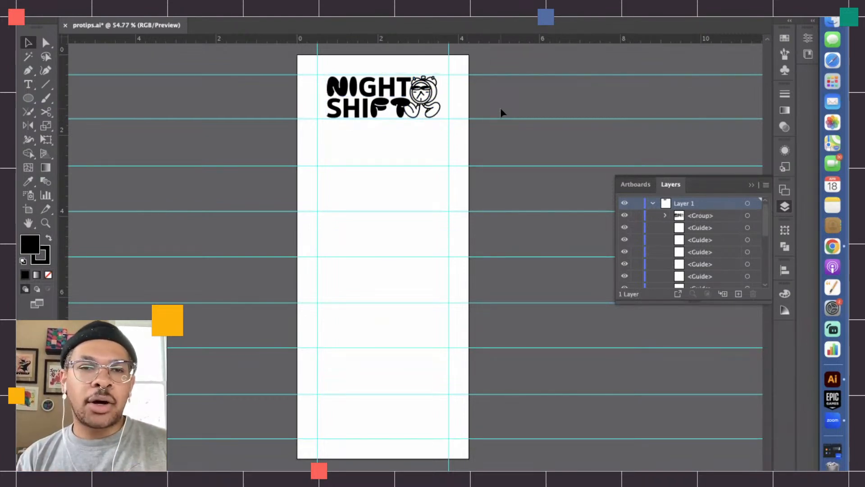
left_click(410, 91)
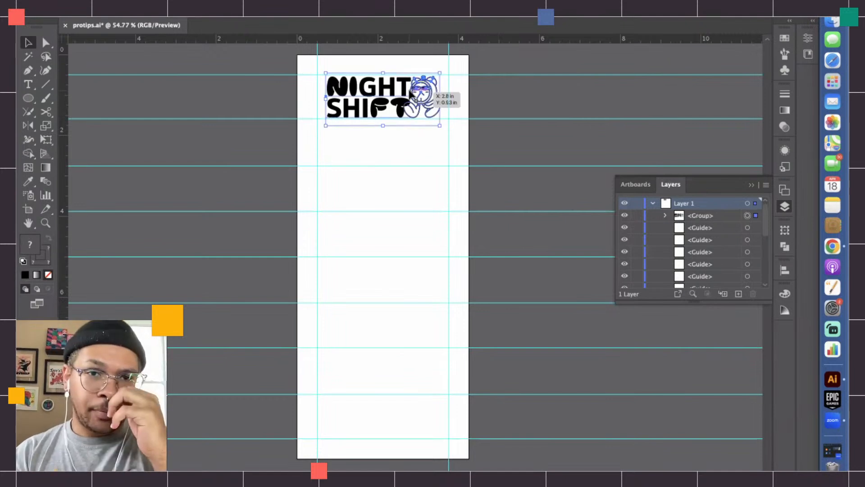
left_click(510, 85)
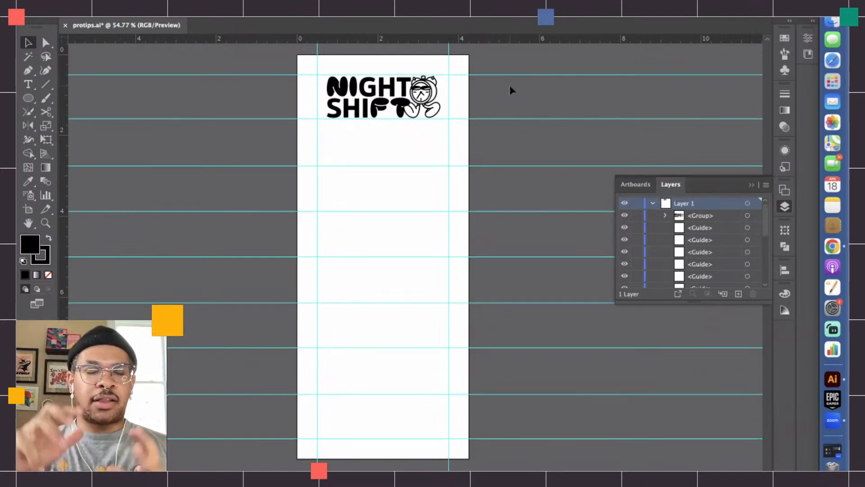
left_click(426, 86)
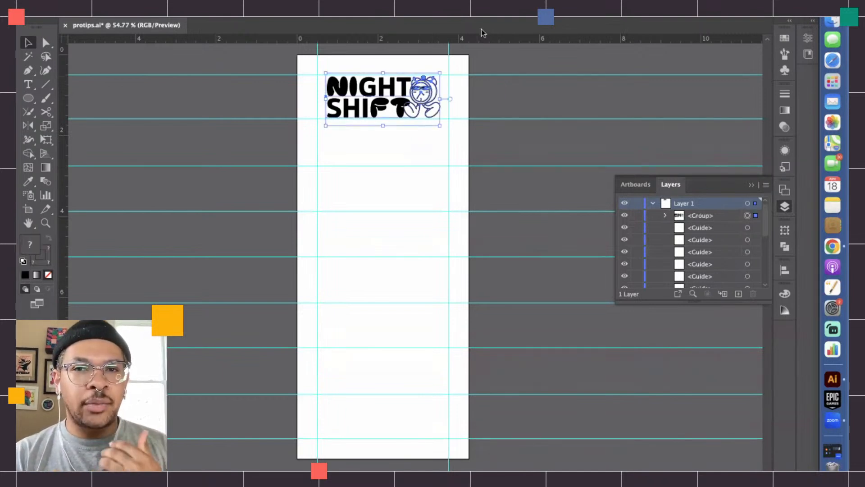
left_click(516, 95)
left_click(401, 99)
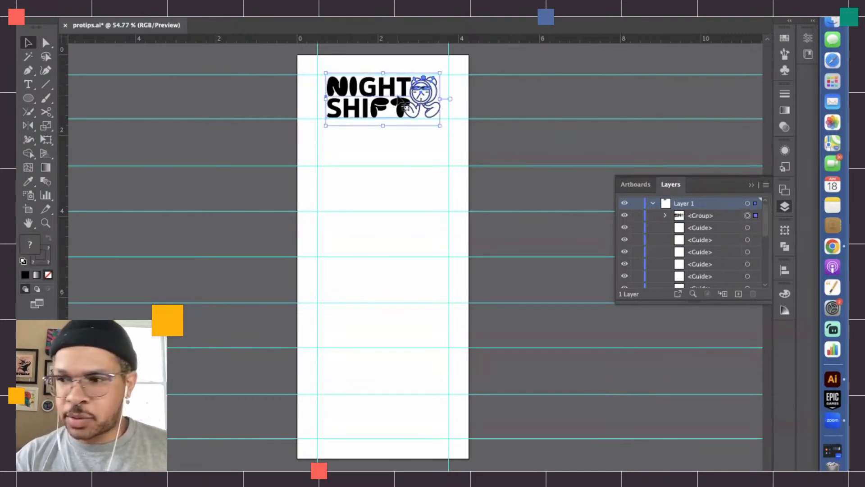
Add a horizontal guide through the middle of the second row, just below the NIGHT SHIFT logo
left_click(541, 153)
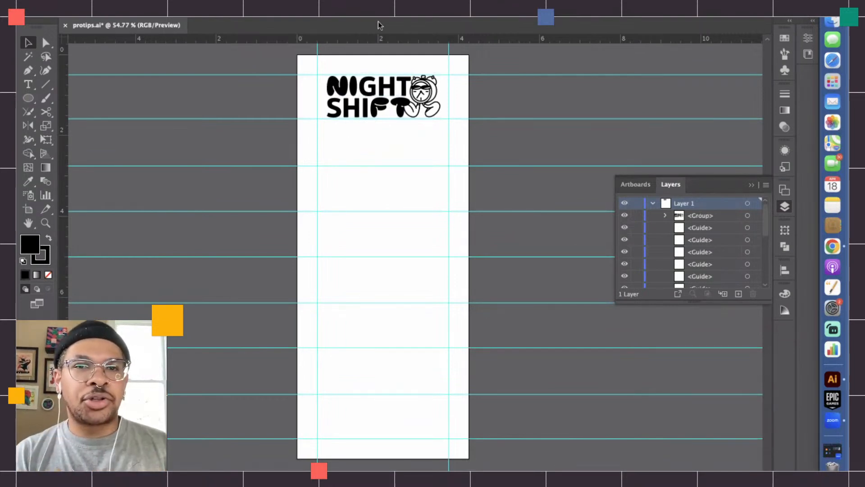
left_click_drag(363, 39, 364, 141)
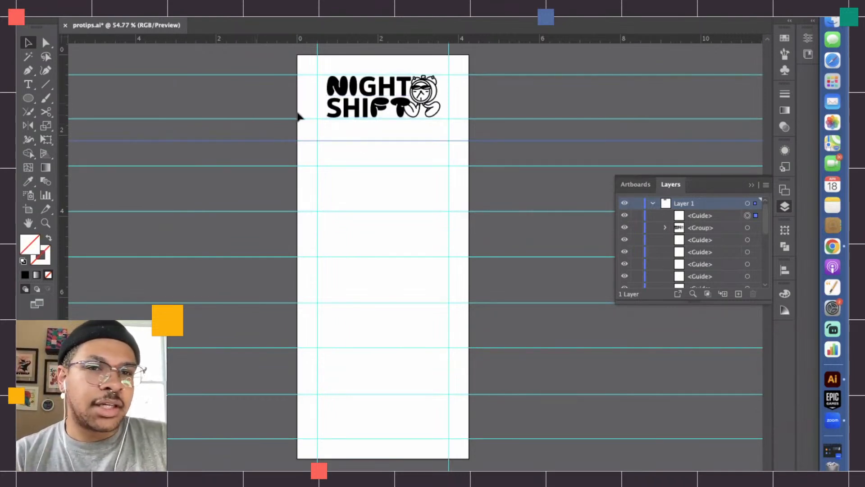
left_click(554, 199)
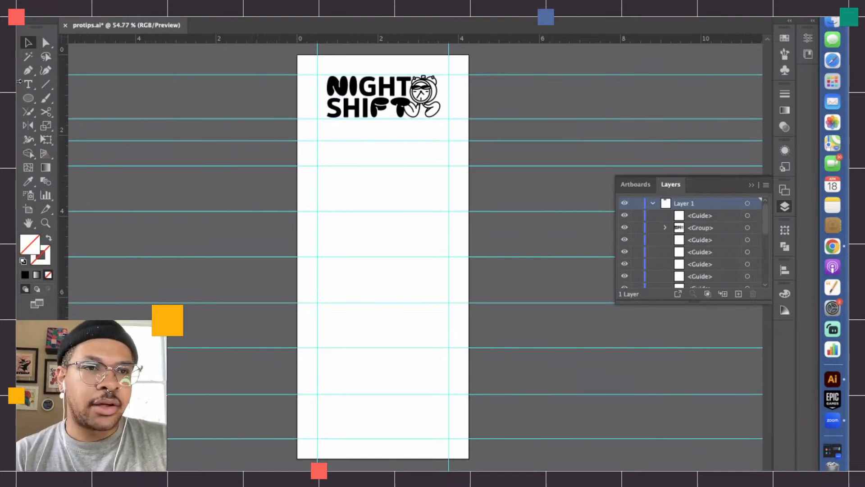
Add a text object in the middle of the artboard, below the logo, with the first item line "4 Hot Tea"
left_click(28, 84)
left_click(370, 202)
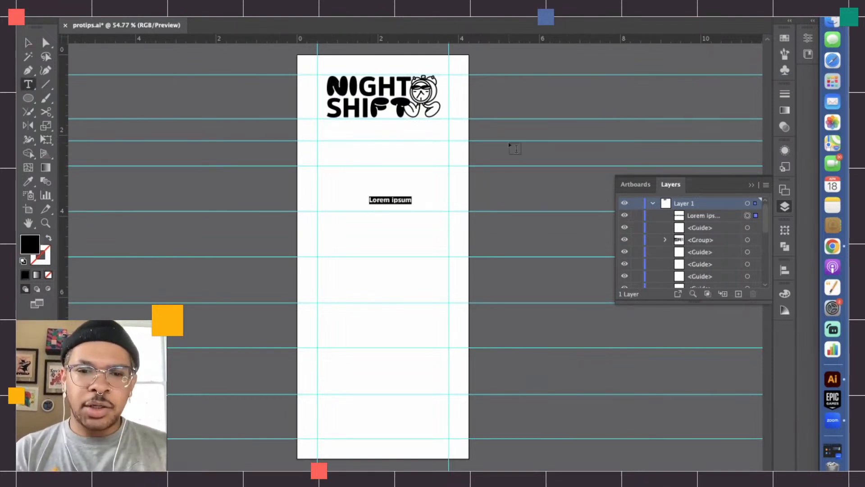
type("4")
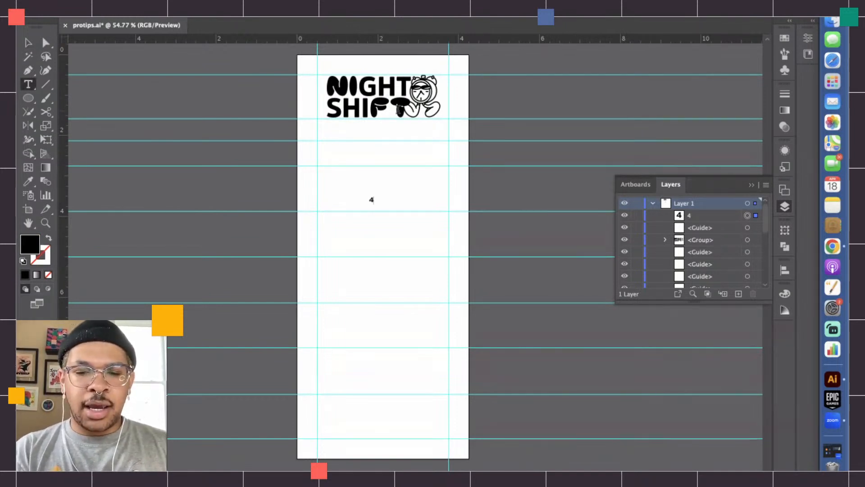
key("BackSpace")
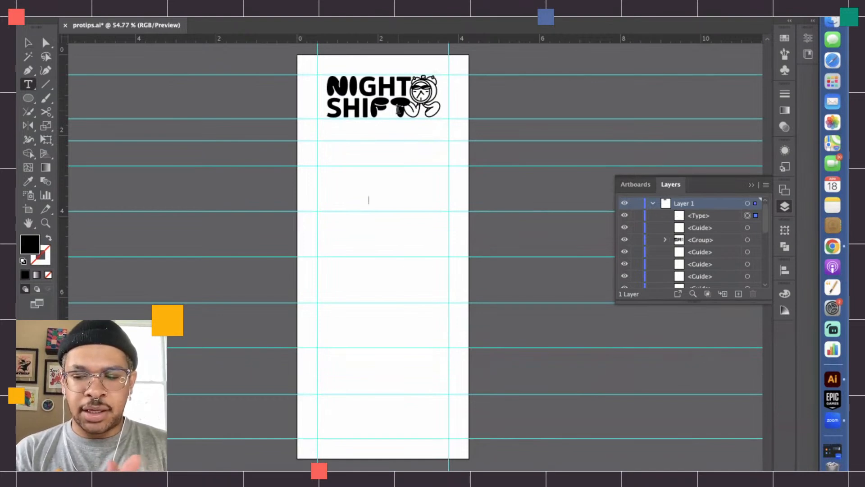
type("4 Hot")
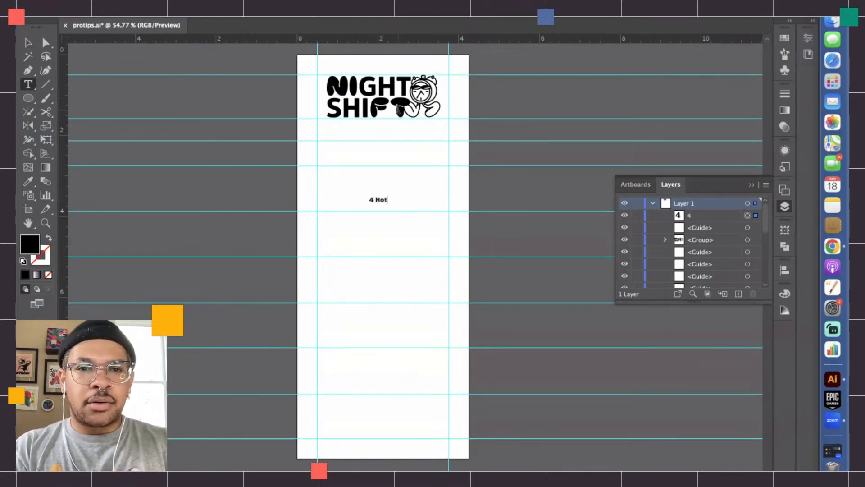
type(" Tea ")
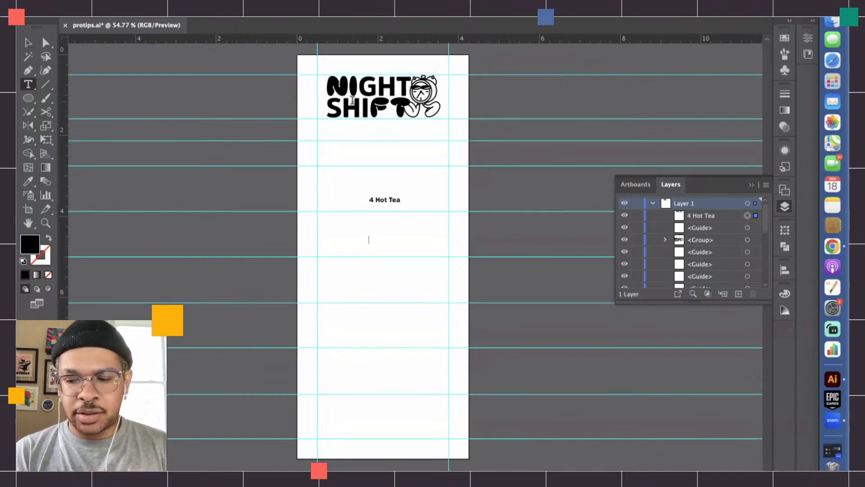
Add the item lines "3 Chai Latte" and "3 Hot Chocolate", breaking "Chocolate" onto its own line
type("3 Chai Te")
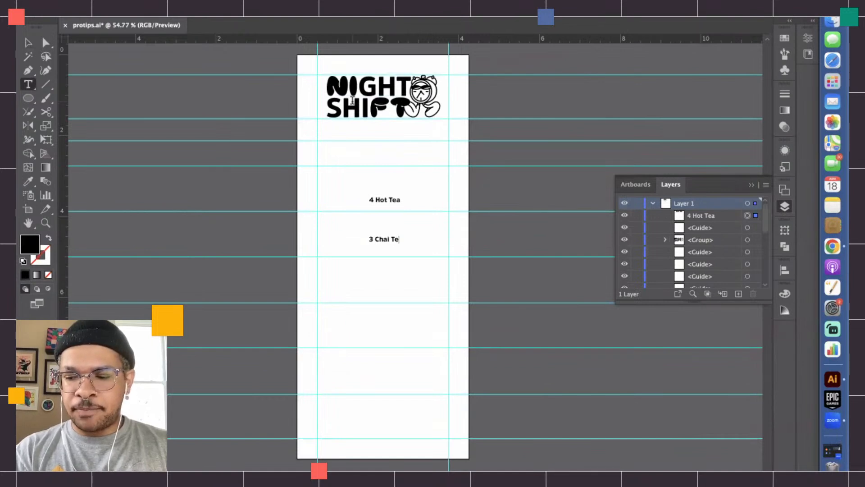
key("BackSpace")
key("BackSpace")
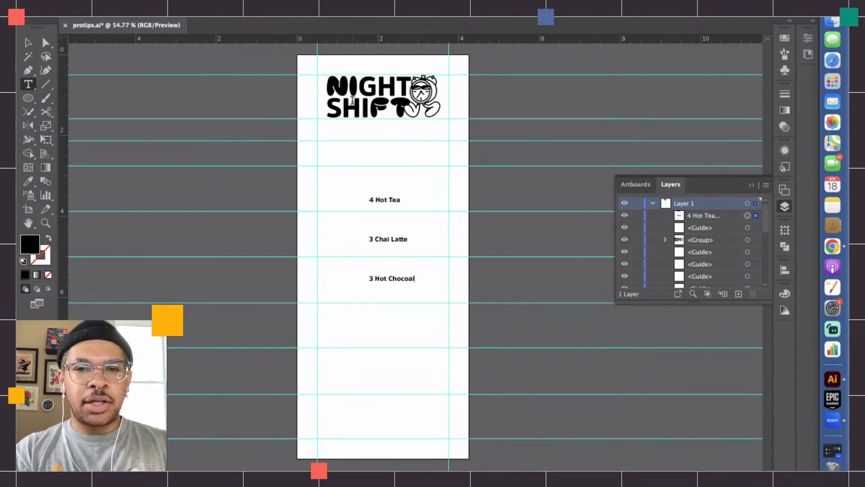
type("Hot Chocolate")
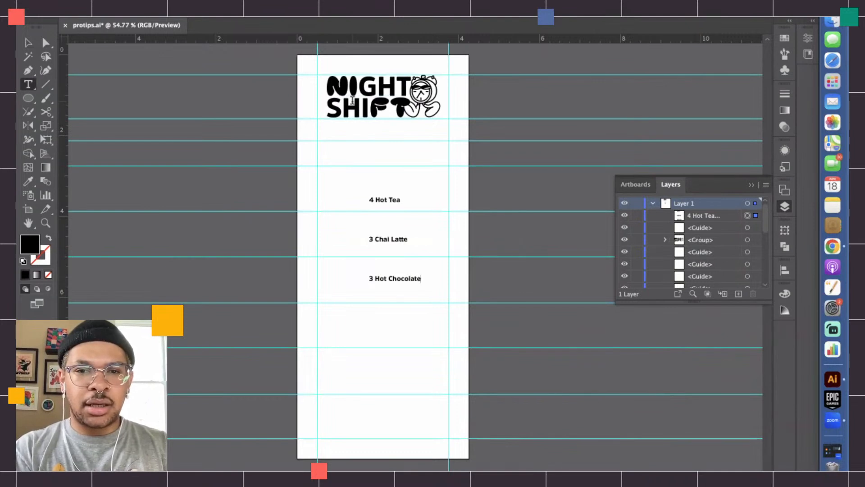
left_click(389, 278)
key("Return")
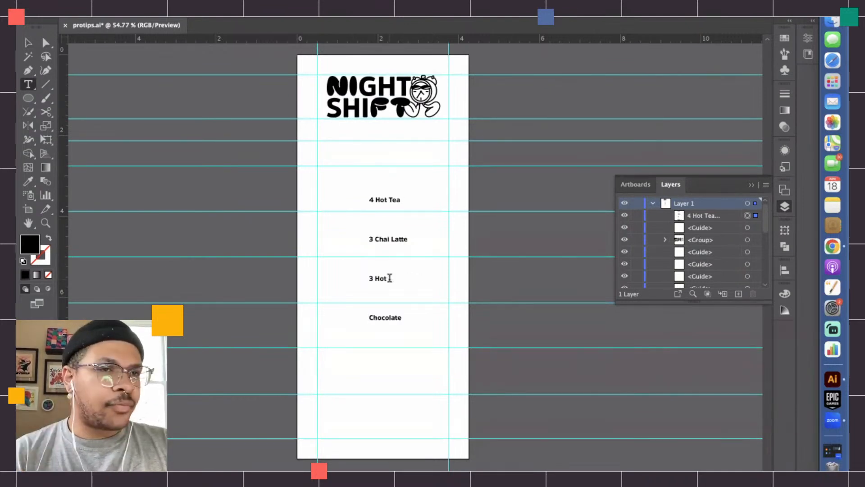
Set the leading of the whole item list to 30 pt
left_click(28, 43)
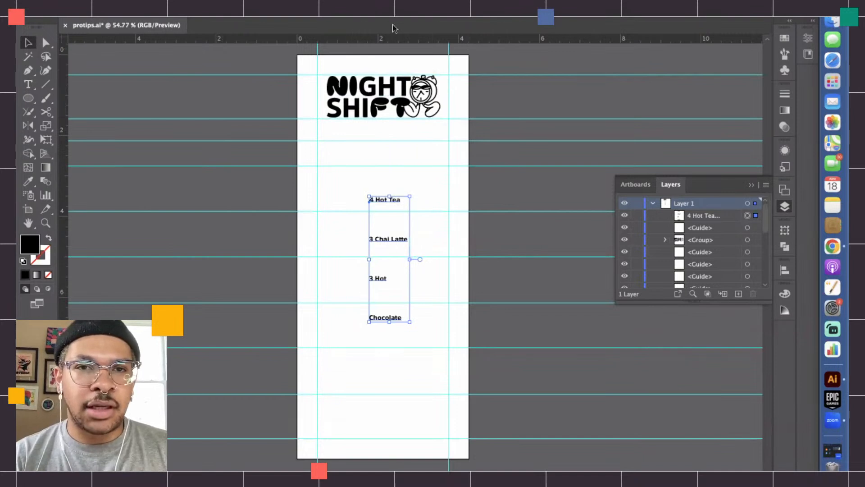
key("super+t")
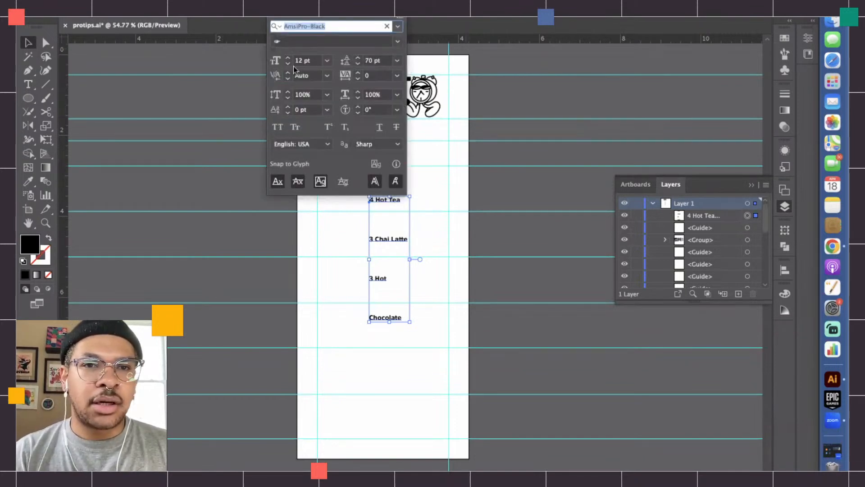
left_click(357, 64)
left_click(357, 64)
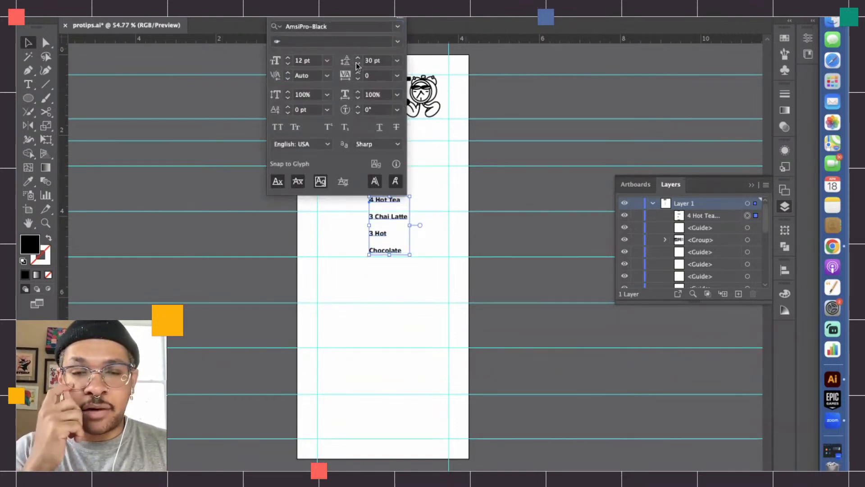
key("super+t")
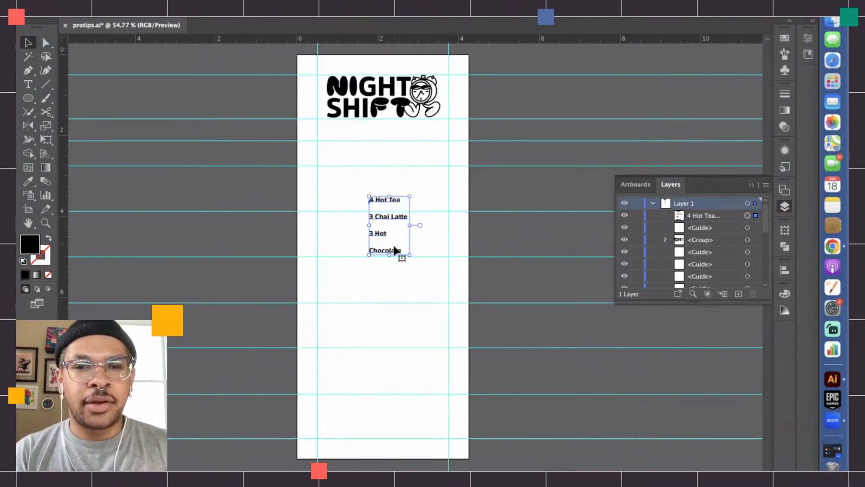
key("t")
left_click(382, 248)
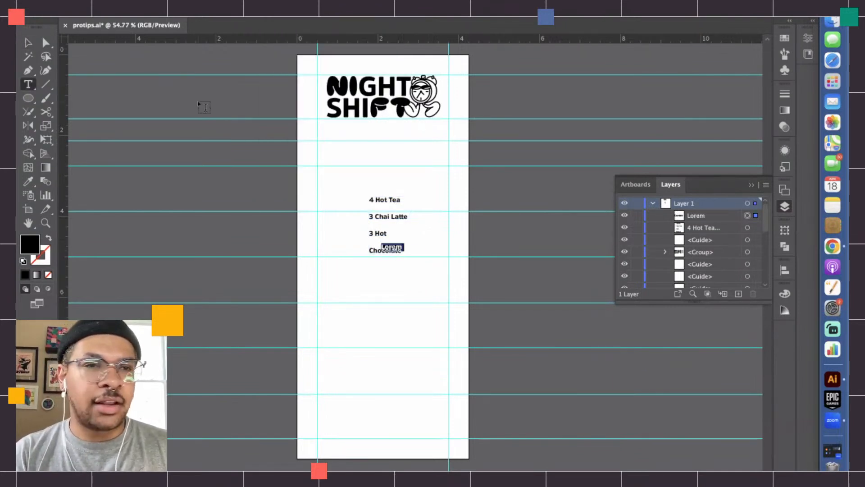
left_click(28, 43)
key("Delete")
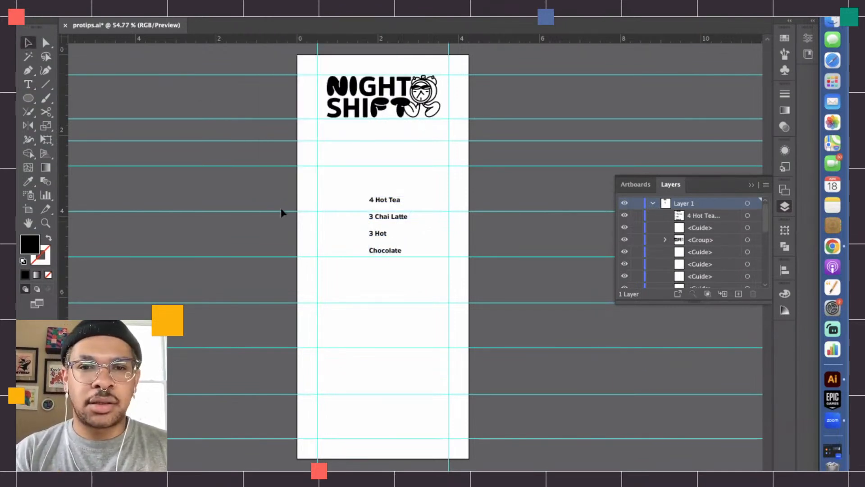
key("t")
left_click(381, 243)
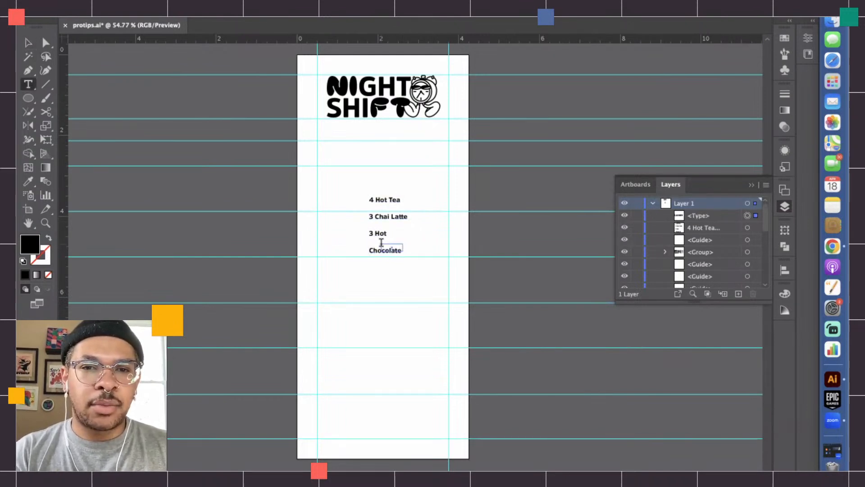
key("Escape")
key("Delete")
Tighten the leading of the "3 Hot" and "Chocolate" lines so they sit close together as one item
left_click(392, 254)
key("t")
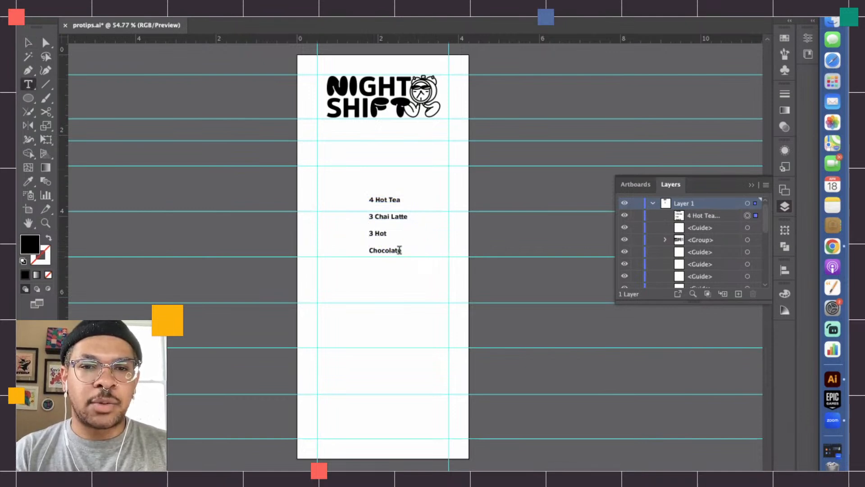
left_click_drag(401, 250, 367, 232)
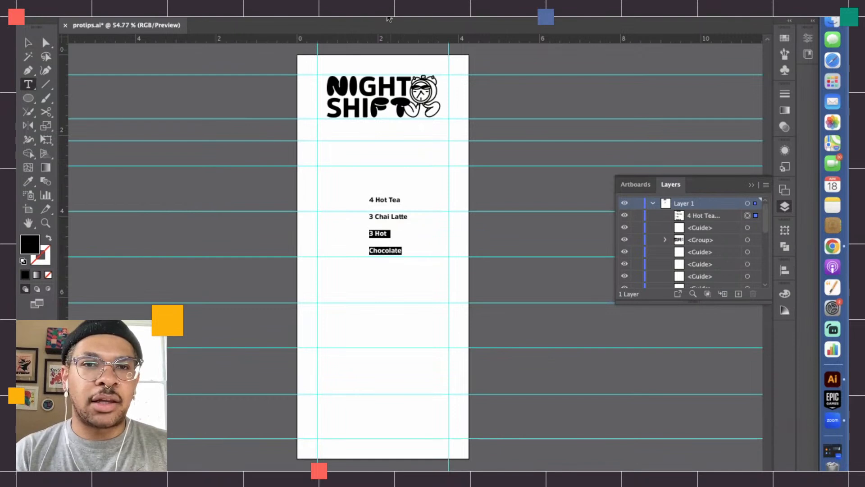
key("super+t")
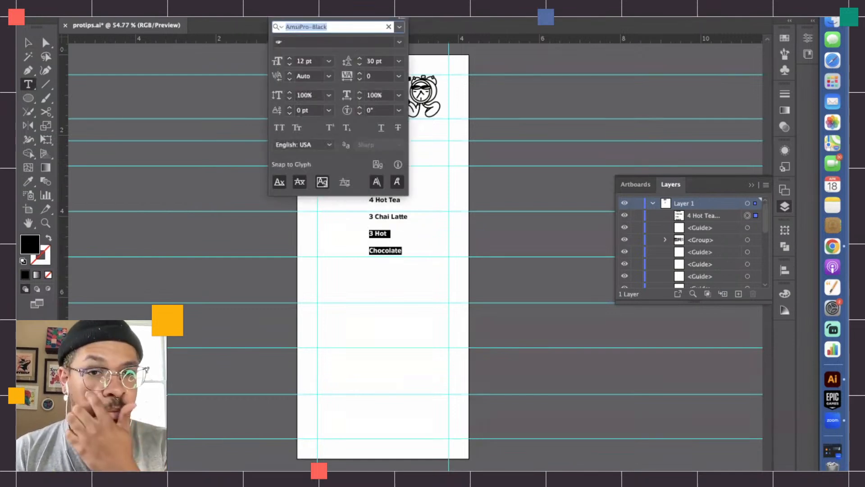
left_click(360, 64)
left_click(359, 66)
left_click(359, 65)
left_click(358, 66)
left_click(358, 65)
left_click(358, 66)
left_click(494, 203)
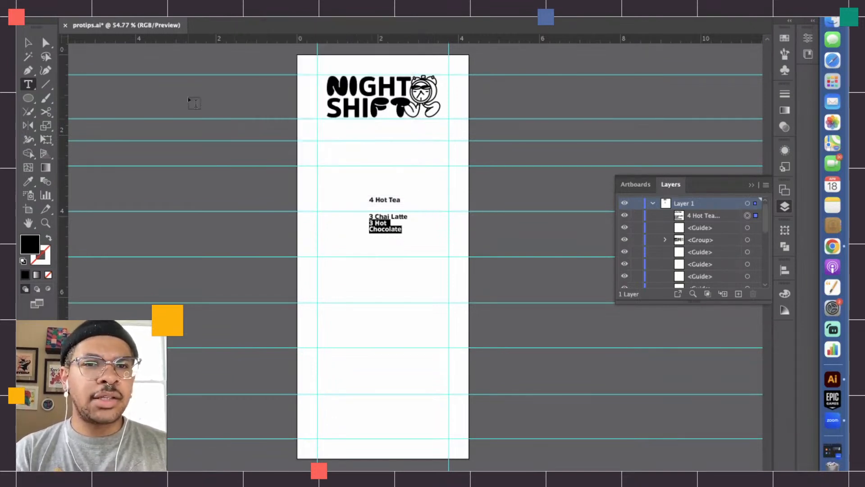
Enlarge the item list to about 19.6 pt type and place it at the left margin guide, just below the logo
left_click(28, 42)
left_click_drag(389, 233, 342, 180)
key("t")
triple_click(382, 180)
left_click(385, 178)
key("Return")
key("Return")
key("BackSpace")
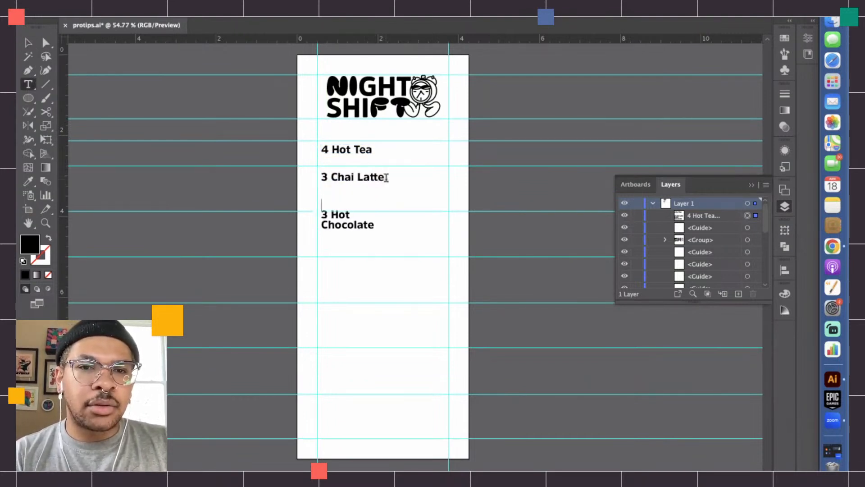
key("BackSpace")
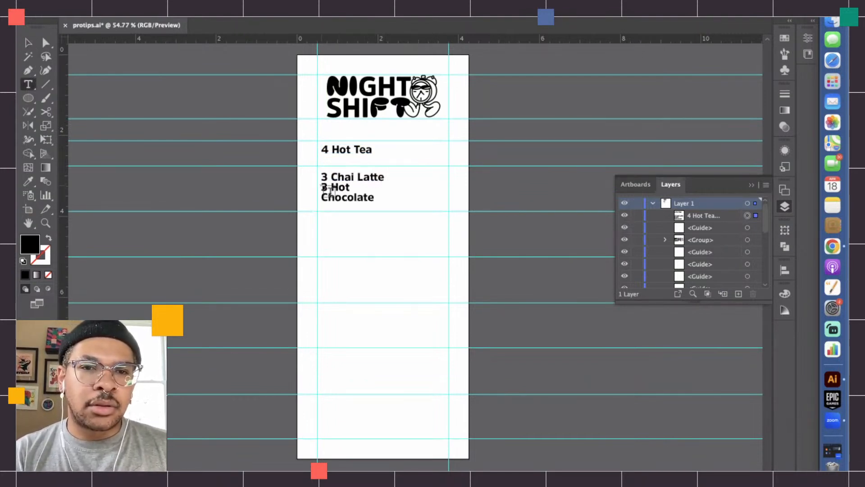
Set the leading of the "3 Hot" line to 40 pt to separate it from "3 Chai Latte"
left_click_drag(320, 185, 376, 201)
left_click(29, 44)
key("Delete")
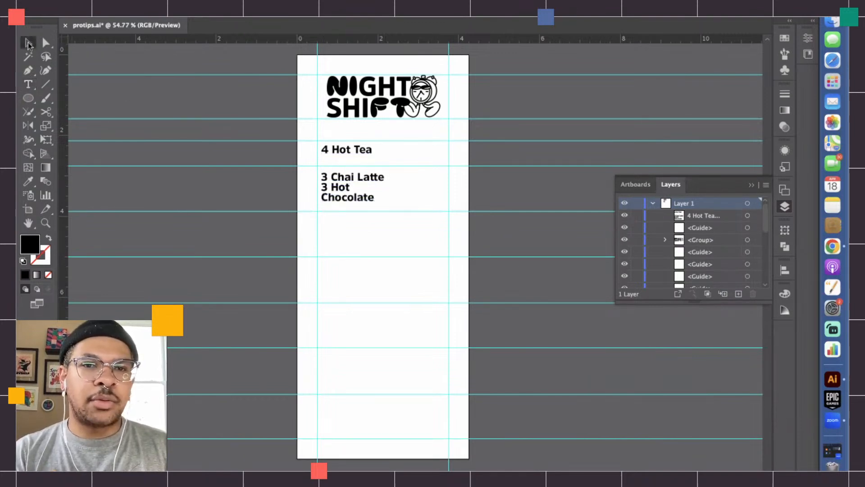
left_click(321, 184)
double_click(322, 185)
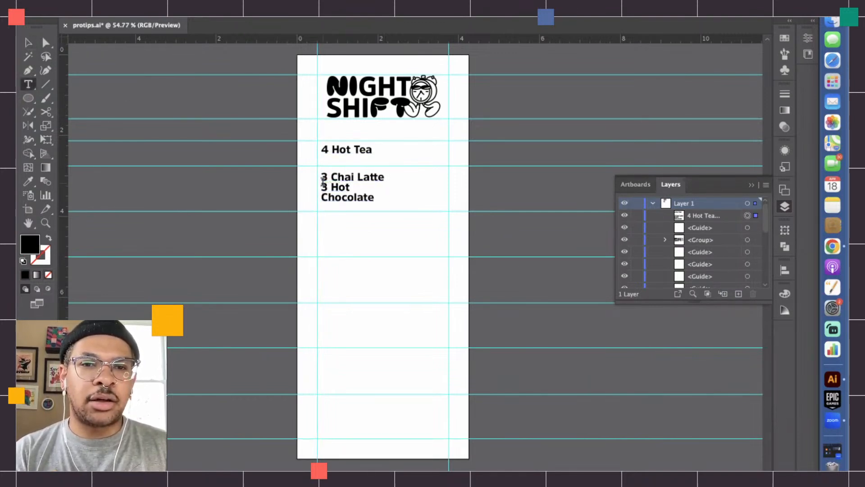
left_click_drag(322, 186, 358, 185)
left_click(393, 17)
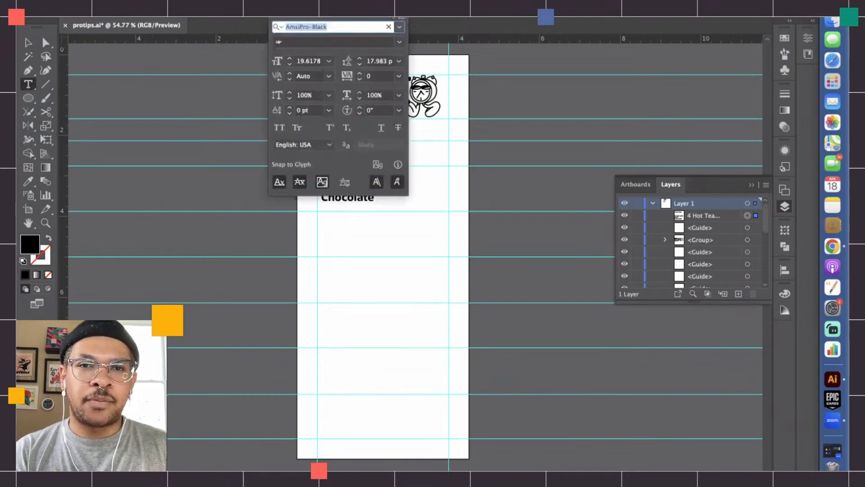
left_click(360, 58, "shift")
left_click(361, 58, "shift")
left_click(361, 58, "shift")
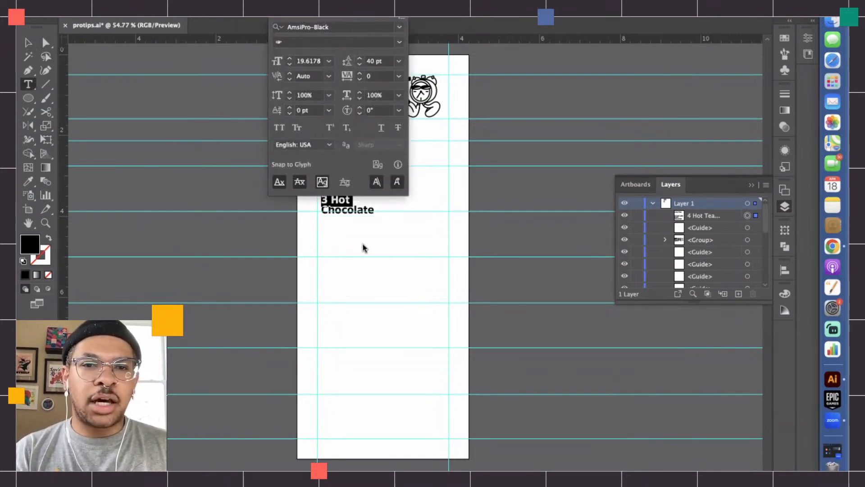
left_click(76, 55)
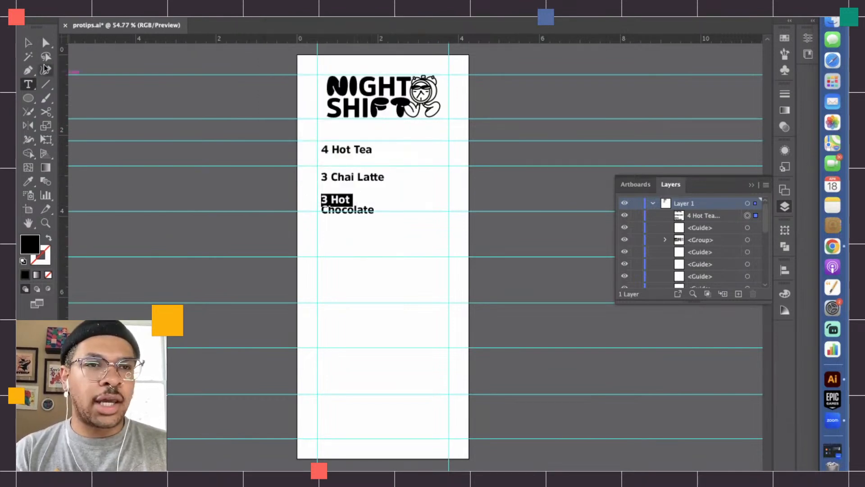
Nudge the item list up slightly so "4 Hot Tea" sits closer to the guide below the logo
left_click(28, 43)
mouse_move(339, 180)
left_mouse_down()
mouse_move(253, 180)
mouse_move(350, 175)
left_mouse_up()
scroll(343, 176, "up", 5)
scroll(338, 178, "up", 2)
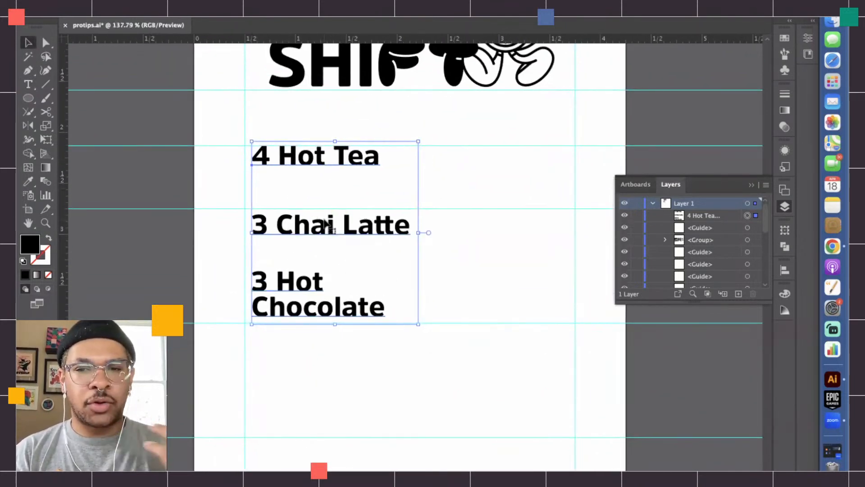
Increase the leading of the "3 Hot" line to 50 pt
key("t")
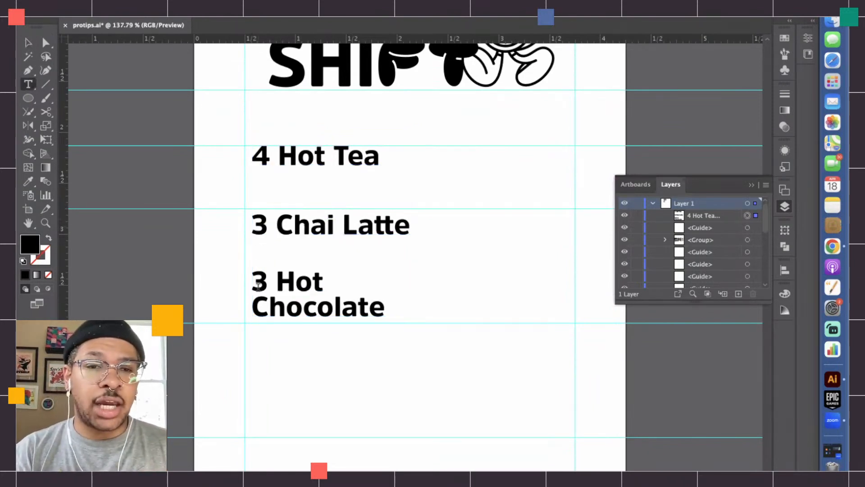
left_click_drag(254, 282, 323, 281)
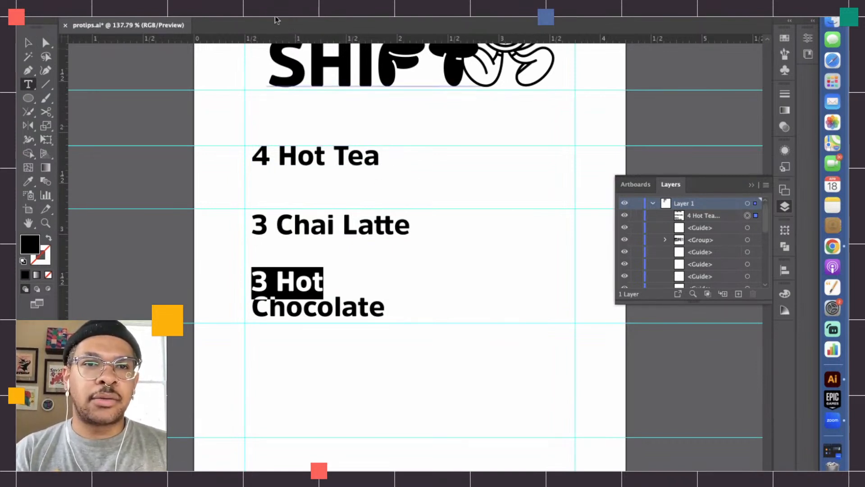
scroll(332, 283, "up", 2)
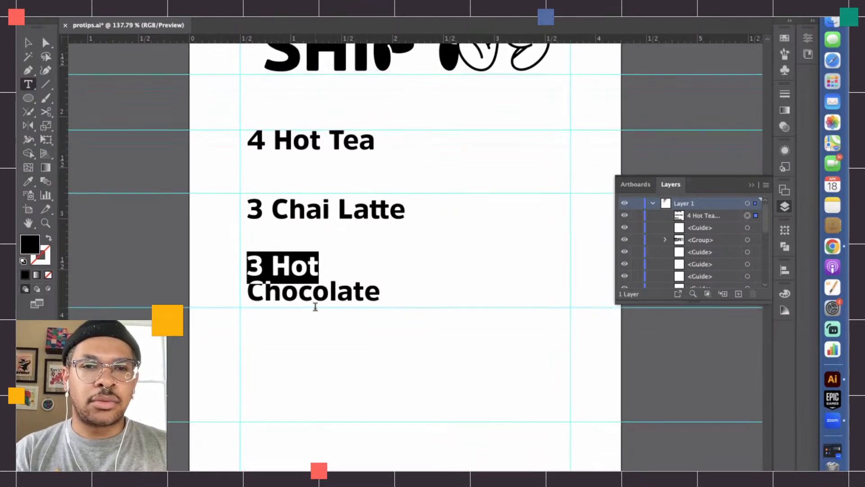
mouse_move(576, 18)
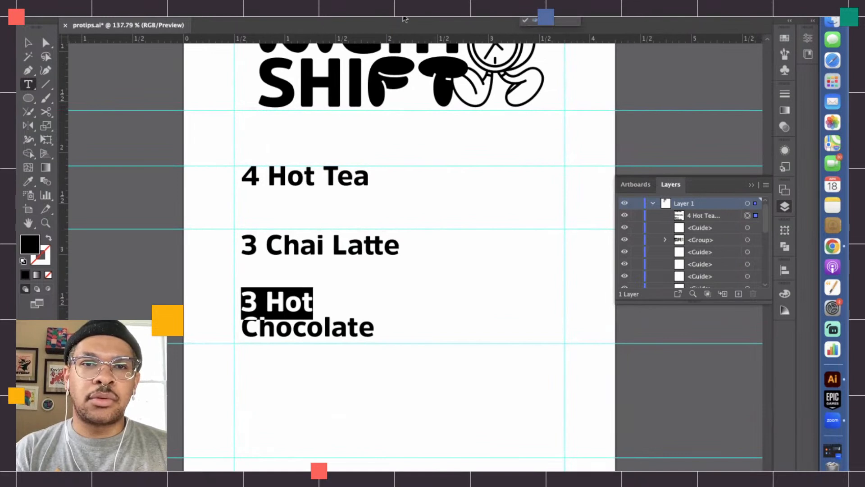
key("super+t")
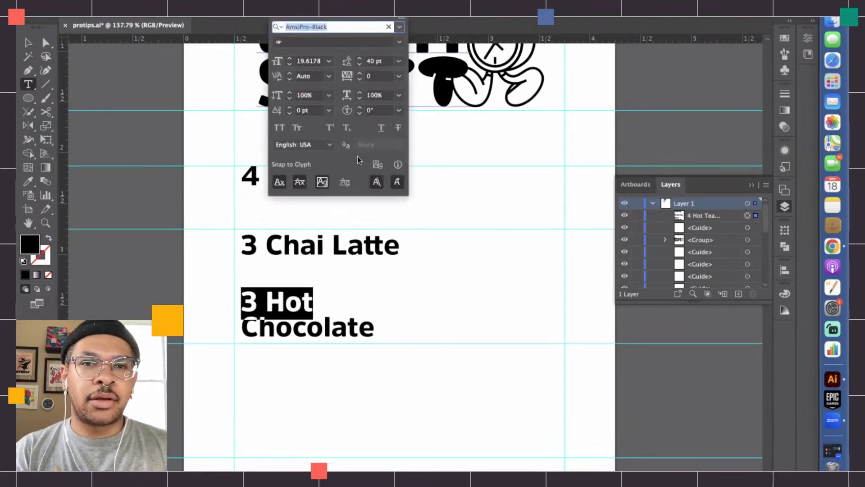
left_click(359, 58, "shift")
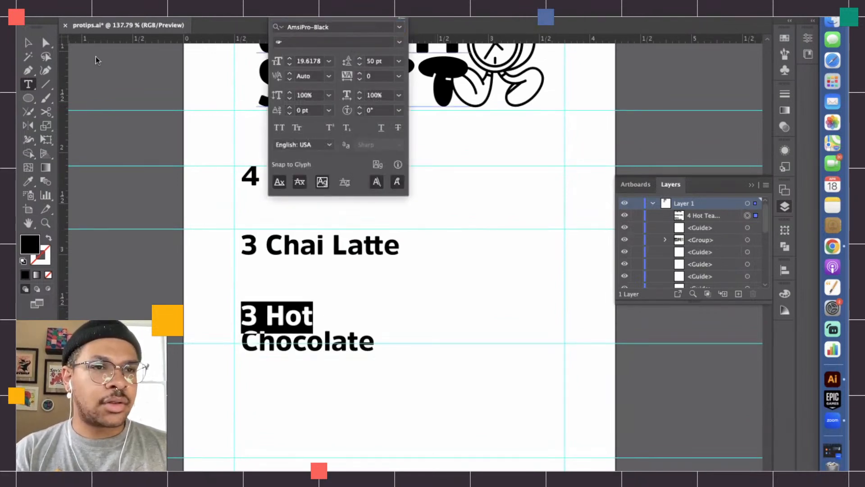
key("super+t")
key("super+t")
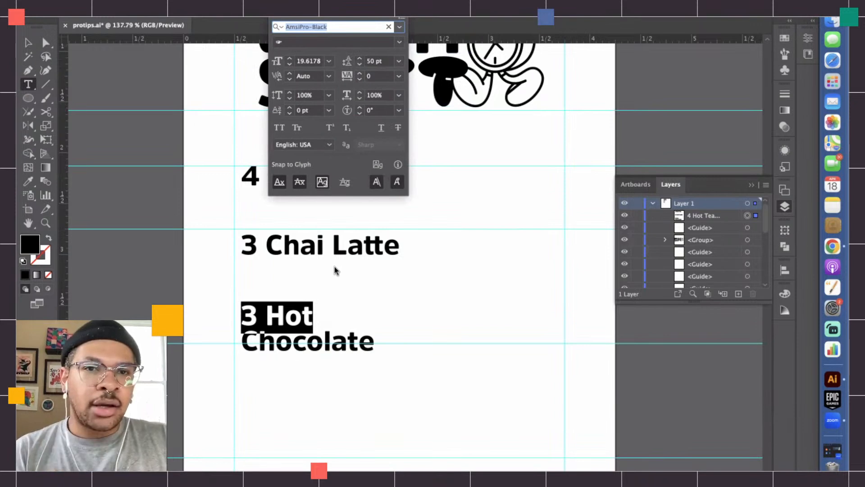
Move the item list so its top-left corner meets the left margin guide and the first horizontal guide below the logo
key("super+t")
left_click_drag(242, 175, 380, 174)
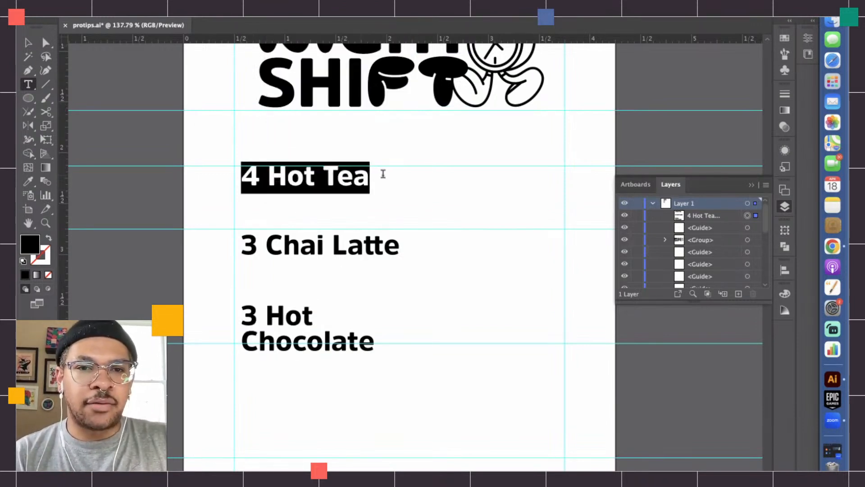
key("super+t")
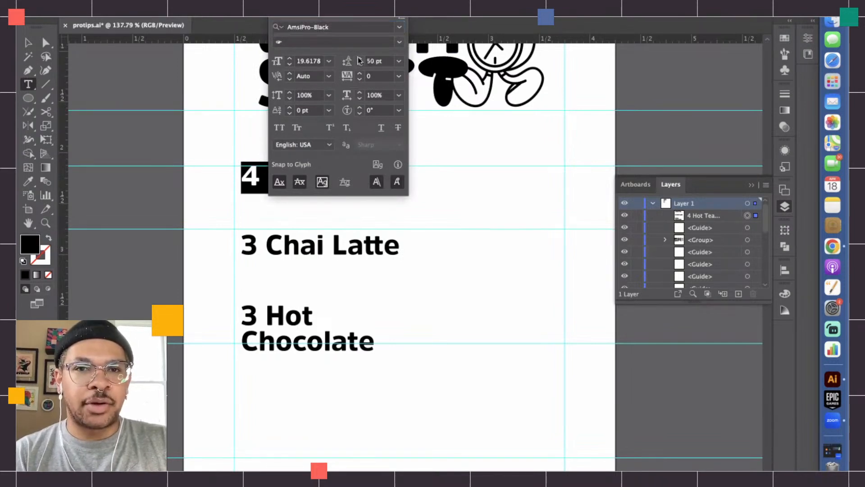
key("super+t")
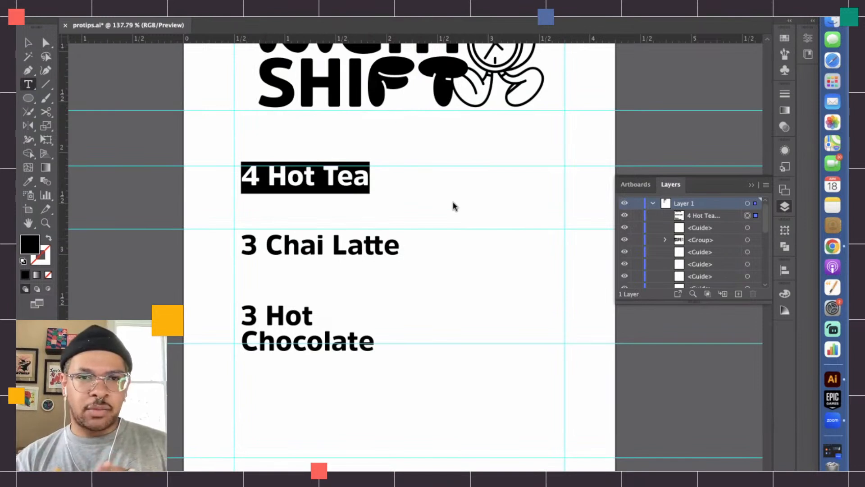
left_click(28, 42)
left_click_drag(315, 174, 308, 180)
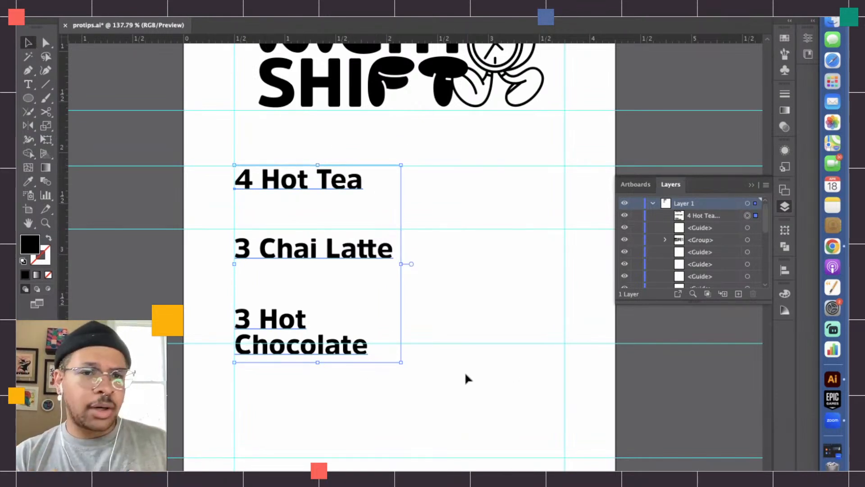
Reduce the leading of the "4 Hot Tea" line to 44 pt
double_click(349, 185)
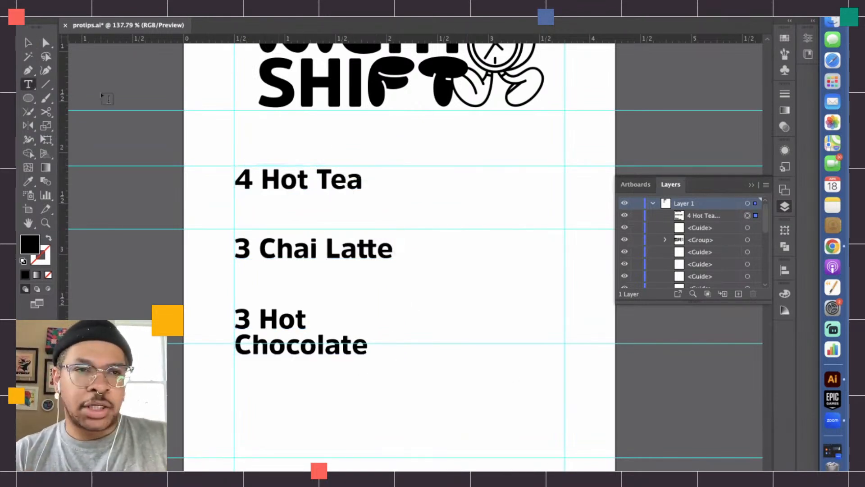
left_click_drag(230, 182, 363, 185)
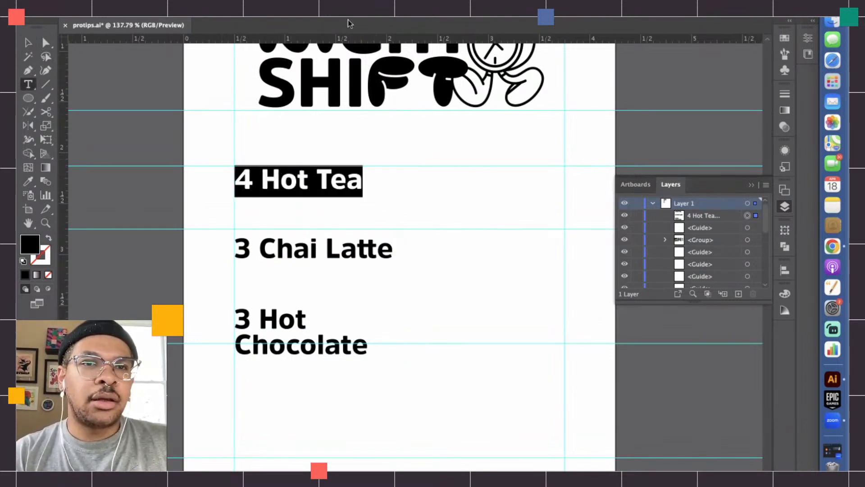
key("super+t")
left_click(360, 64)
left_click(360, 64)
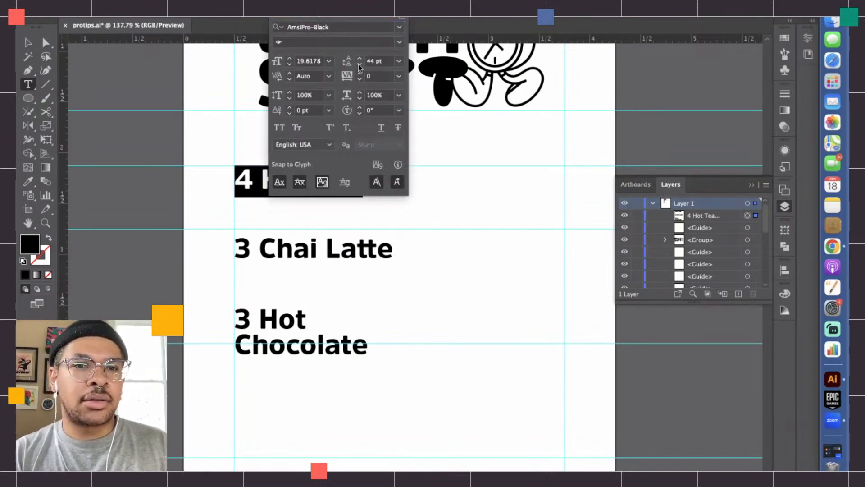
key("super+t")
Reduce the leading of the "3 Chai Latte" line to 49 pt
left_click(264, 239)
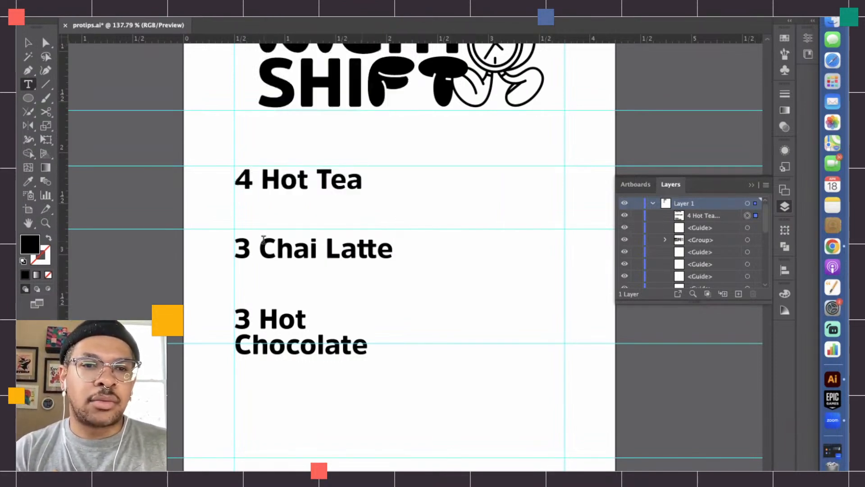
left_click(239, 245)
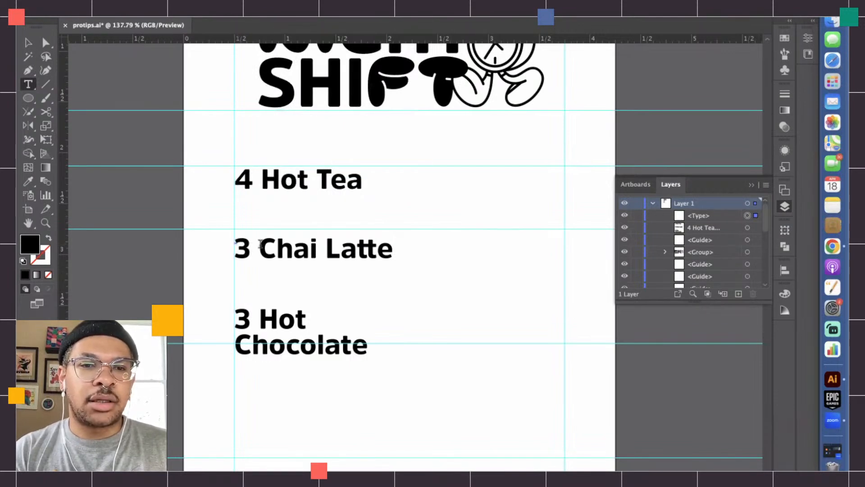
left_click(332, 247)
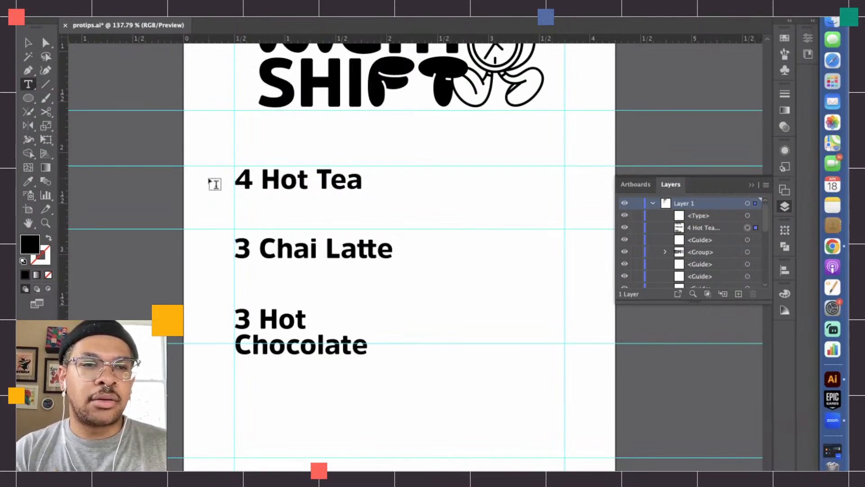
left_click(31, 44)
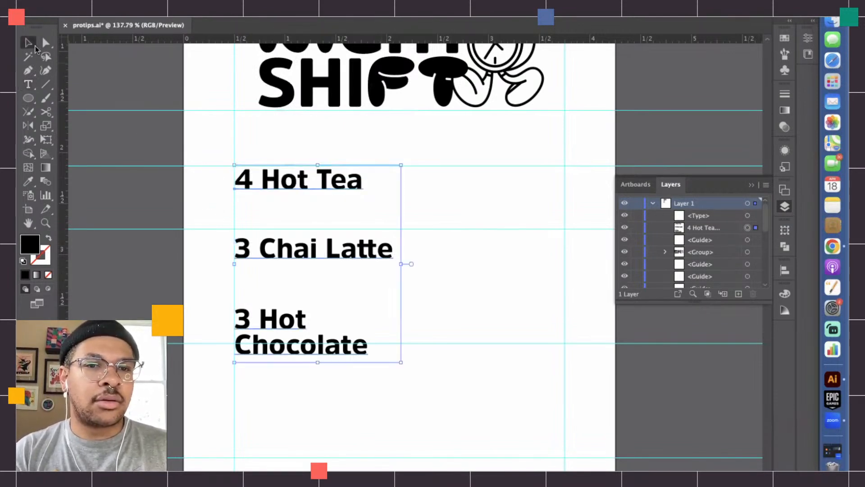
double_click(354, 251)
left_click_drag(392, 251, 231, 250)
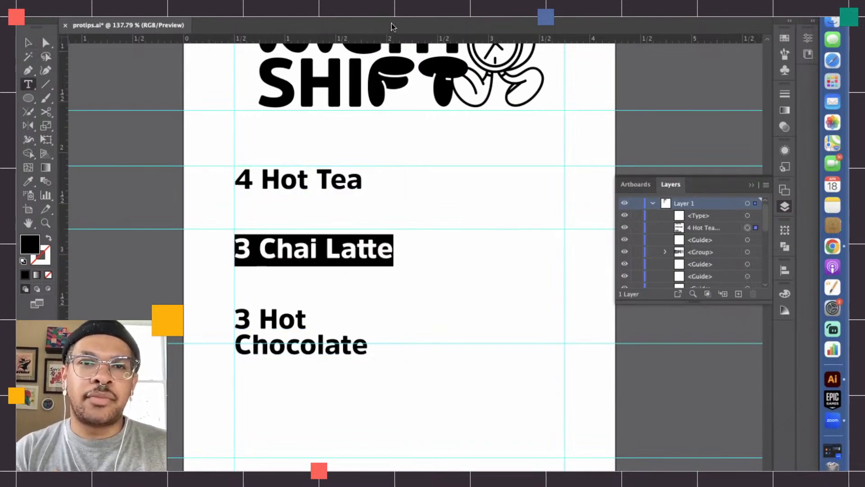
key("super+t")
left_click(359, 65)
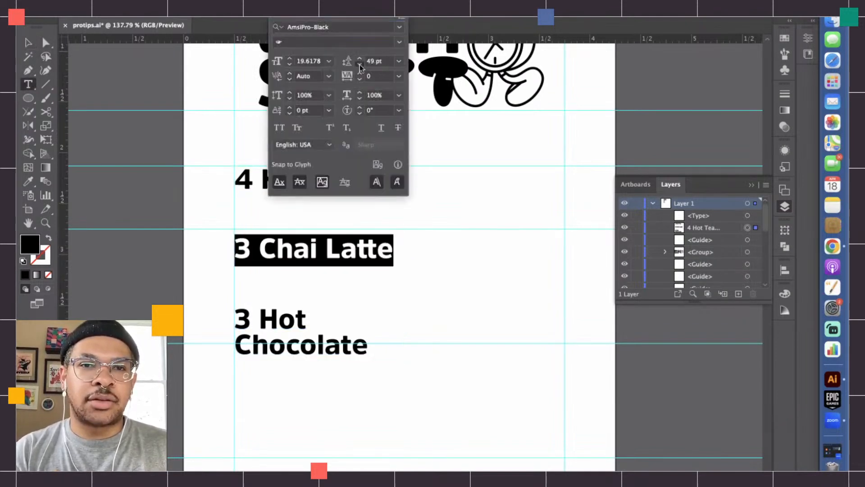
key("super+t")
Set the leading of the "4 Hot Tea" and "3 Chai Latte" lines together to 38 pt
left_click(392, 254)
left_click_drag(392, 253, 270, 162)
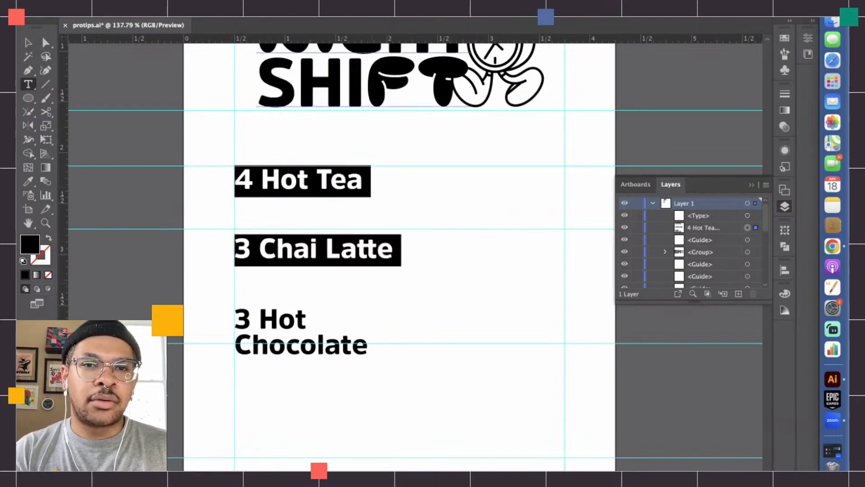
key("super+t")
left_click(359, 59, "shift")
left_click(360, 59, "shift")
left_click(360, 59, "shift")
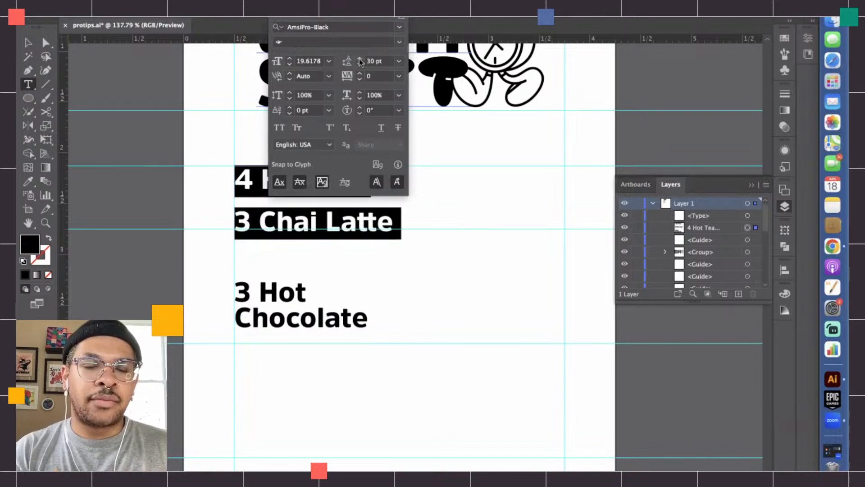
left_click(359, 59)
left_click(360, 59)
left_click(360, 59)
left_click(360, 59)
left_click(359, 59)
left_click(360, 59)
left_click(360, 59)
left_click(359, 59)
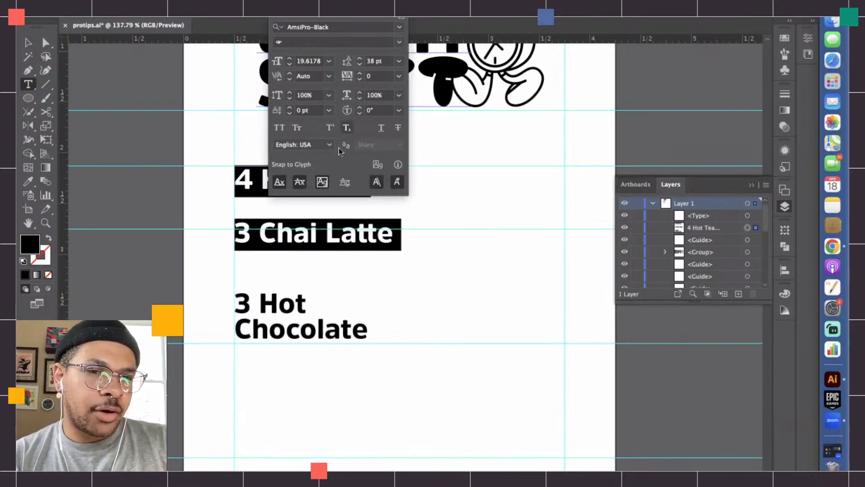
Set the leading of the "3 Hot" line to 38 pt to match the lines above
left_click(301, 306)
left_click(300, 311)
left_click_drag(311, 306, 234, 304)
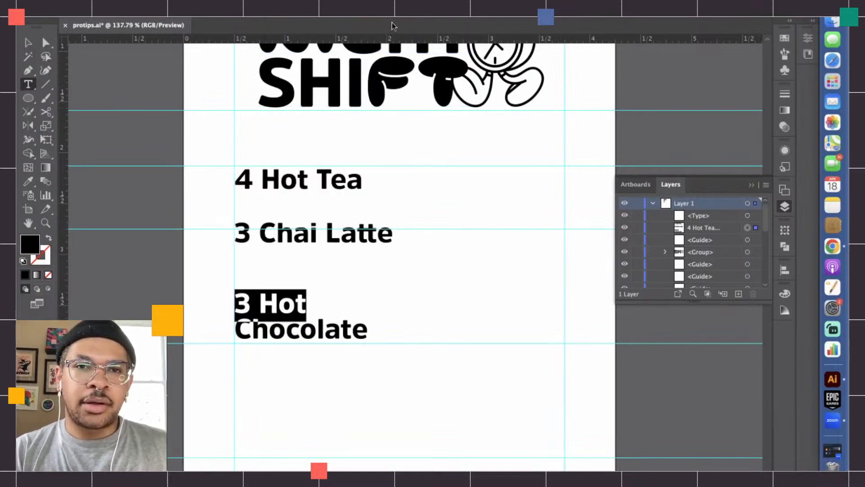
key("super+t")
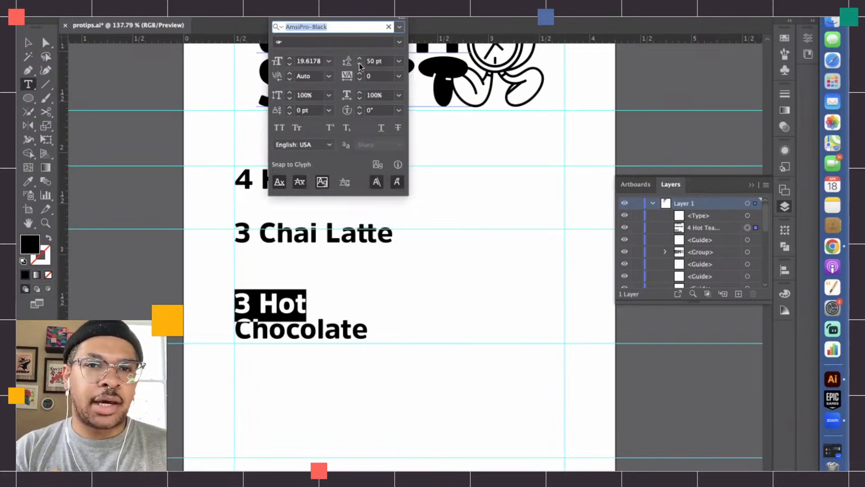
left_click(359, 64, "shift")
left_click(359, 64)
left_click(360, 58)
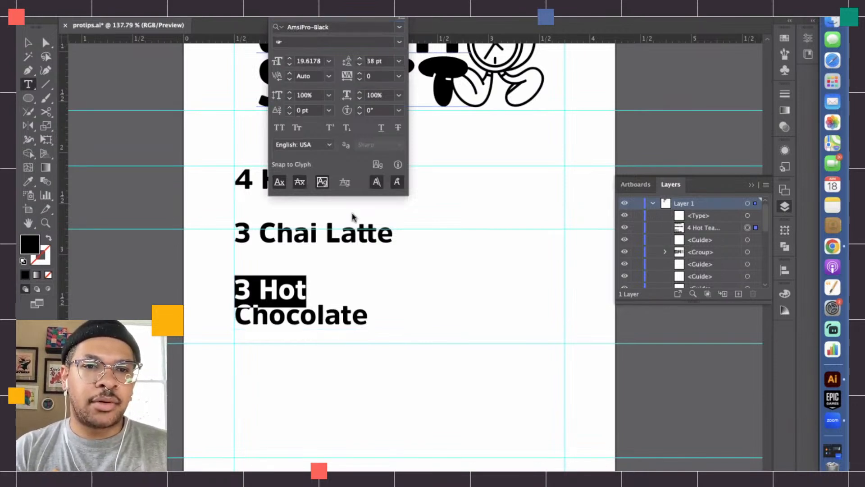
key("super+t")
key("super+t")
key("super+t")
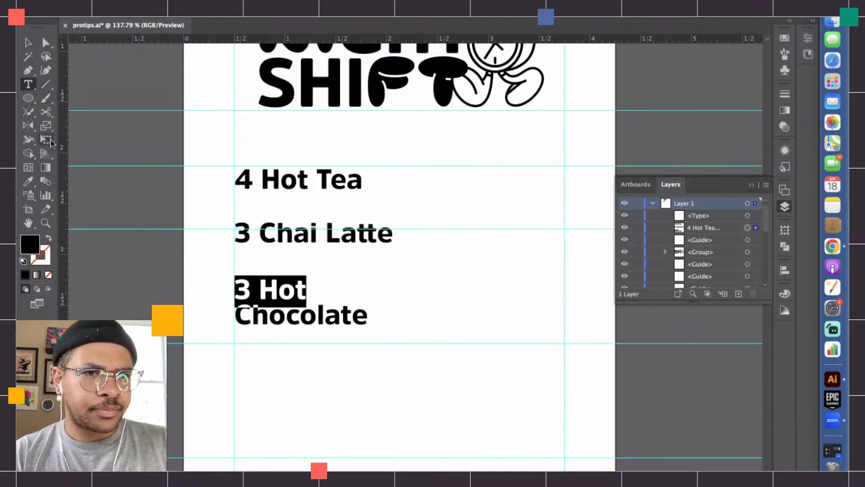
Lower the item list slightly to sit between the guides and nudge it back onto the left margin guide
key("Escape")
mouse_move(325, 237)
left_mouse_down()
mouse_move(335, 240)
mouse_move(322, 242)
left_mouse_up()
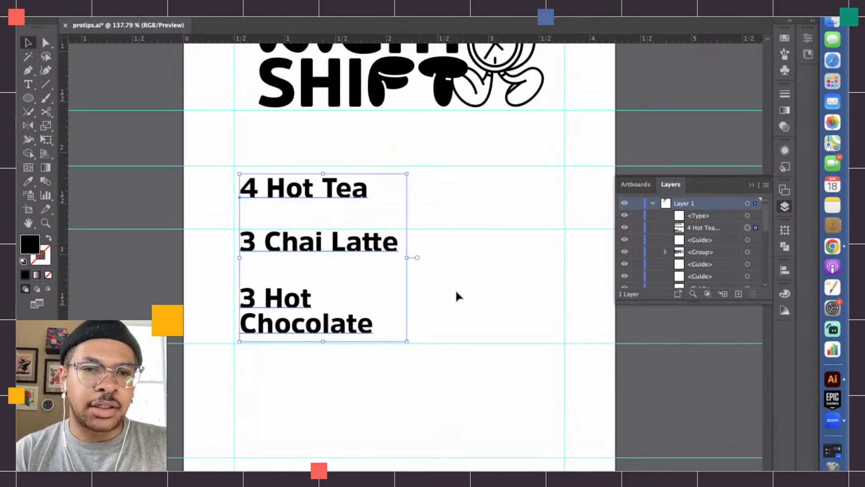
key("Left")
key("Left")
key("Left")
key("Left")
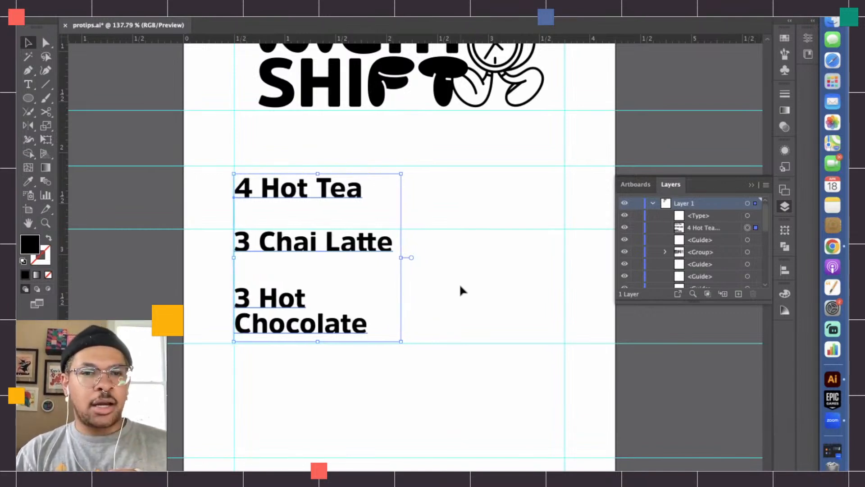
Examine how the logo and item list sit on the guide grid across the whole artboard
left_click(460, 286)
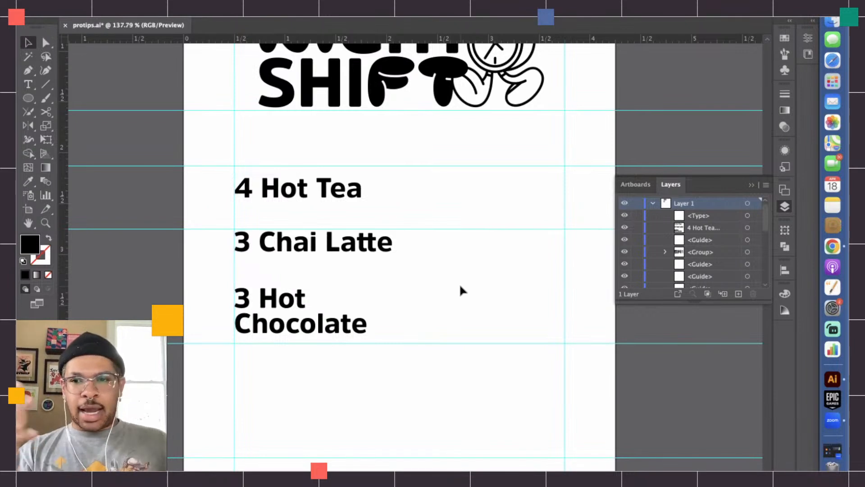
scroll(460, 286, "down", 10)
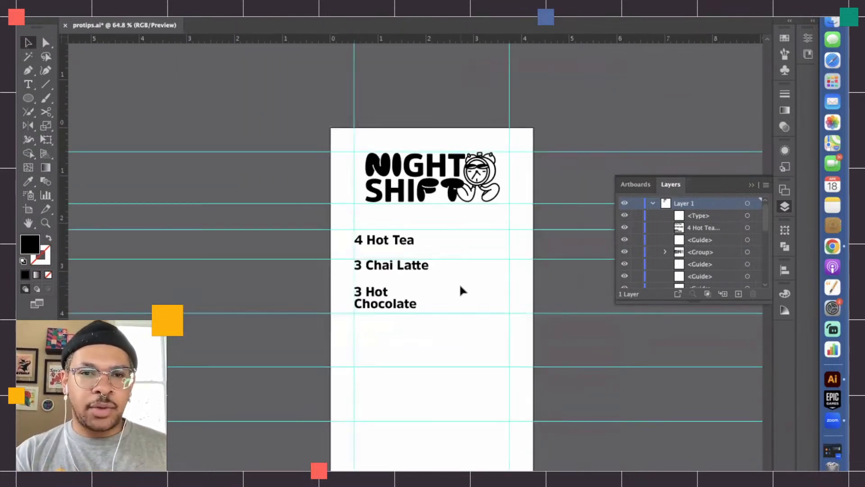
scroll(459, 286, "down", 1)
scroll(460, 286, "right", 1)
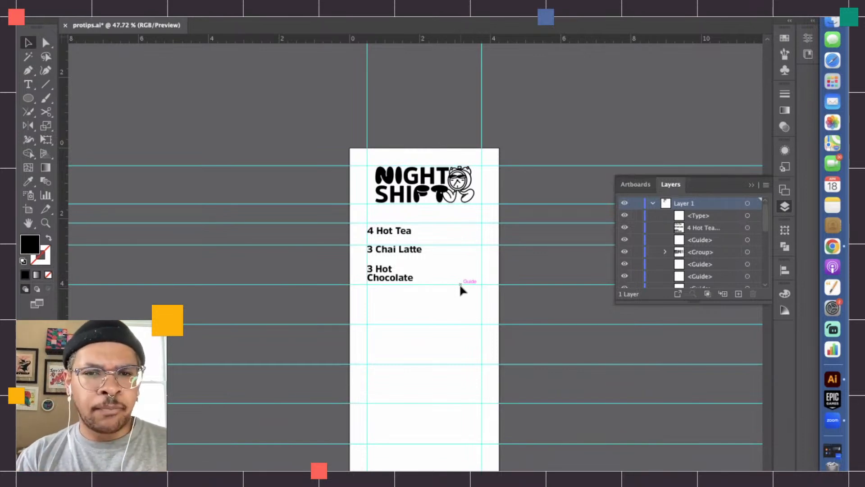
scroll(459, 285, "up", 3)
scroll(460, 284, "right", 2)
scroll(460, 284, "up", 3)
scroll(334, 212, "up", 1)
Duplicate the item list as a second column to the right and line it up vertically with the original
left_click(299, 205)
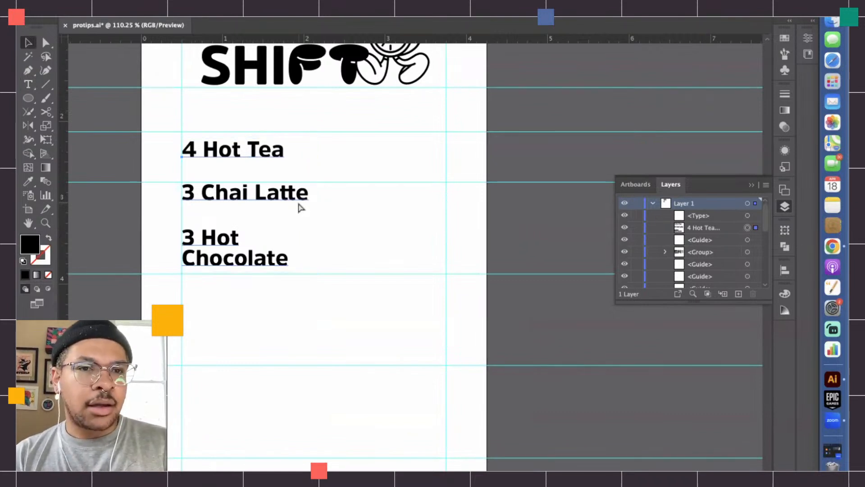
left_click_drag(298, 205, 460, 266)
left_click_drag(402, 257, 389, 197)
left_click_drag(388, 197, 394, 197)
left_click(270, 195, "shift")
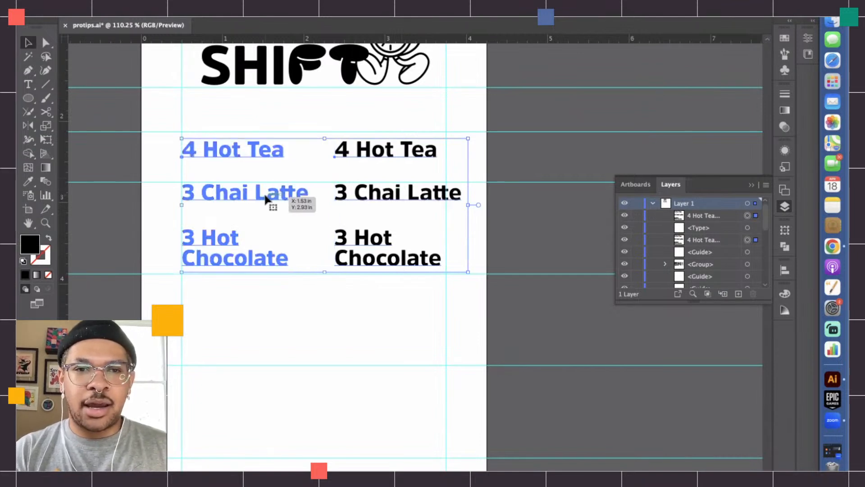
key("shift+F7")
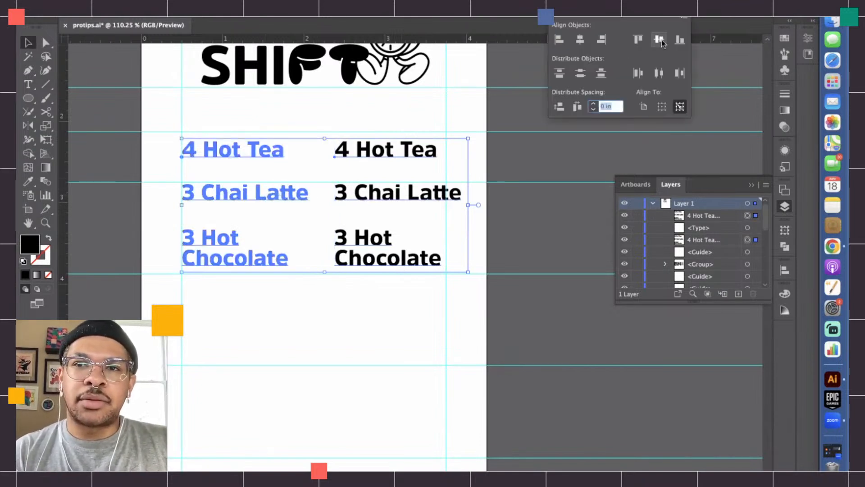
key("shift+F7")
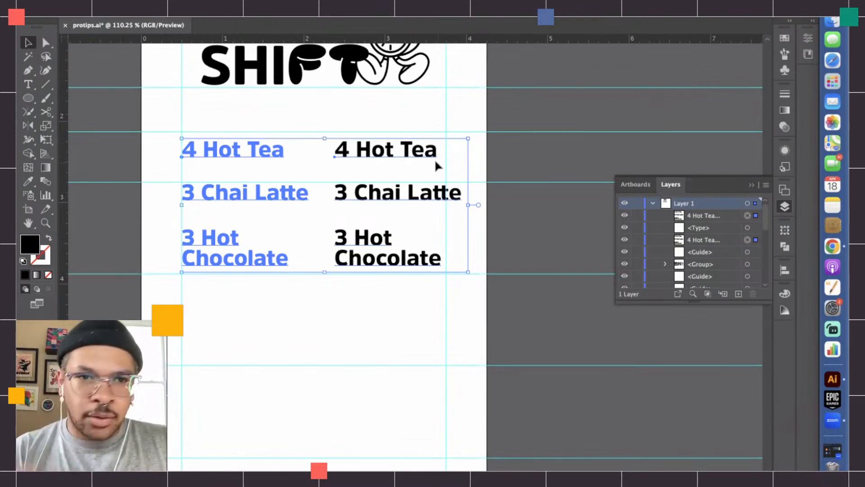
Delete the "3 Hot Chocolate" text from the second column
left_click(506, 151)
left_click(430, 154)
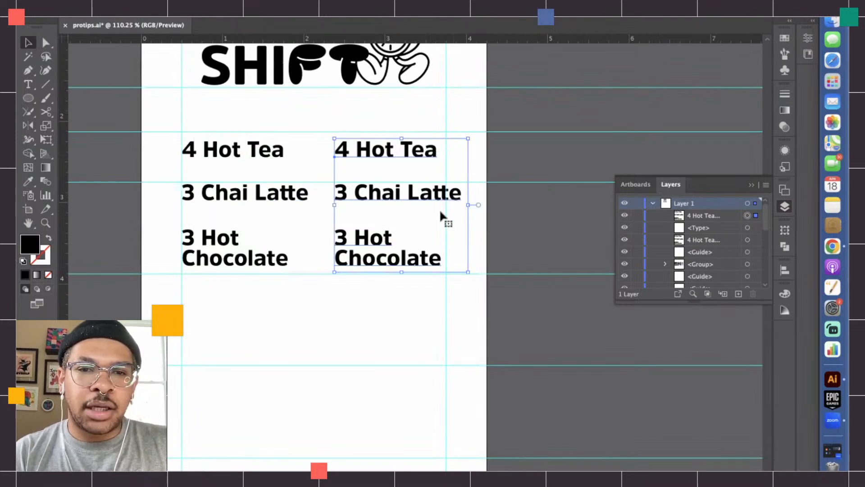
key("t")
triple_click(338, 236)
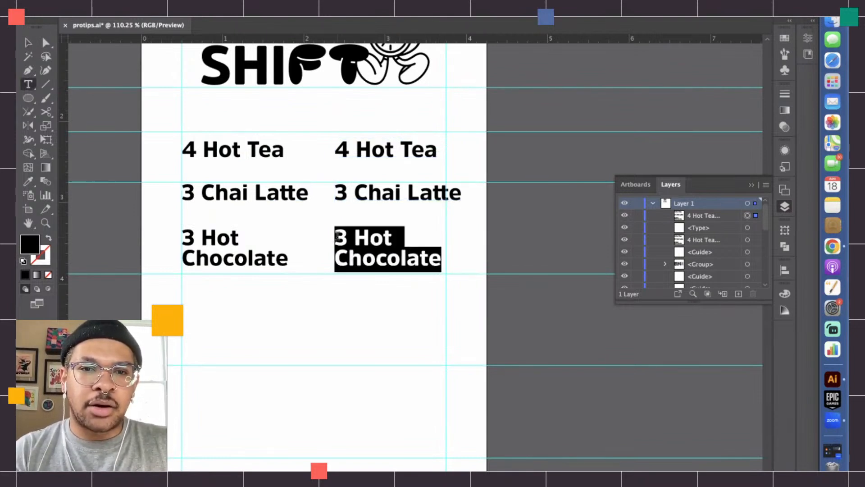
key("BackSpace")
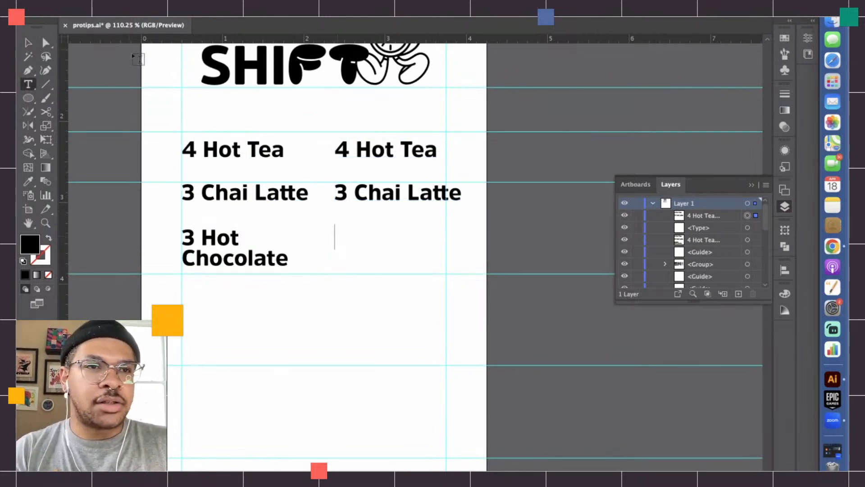
Right-align the second column's text and move the column so its right edge sits on the right margin guide
left_click(28, 42)
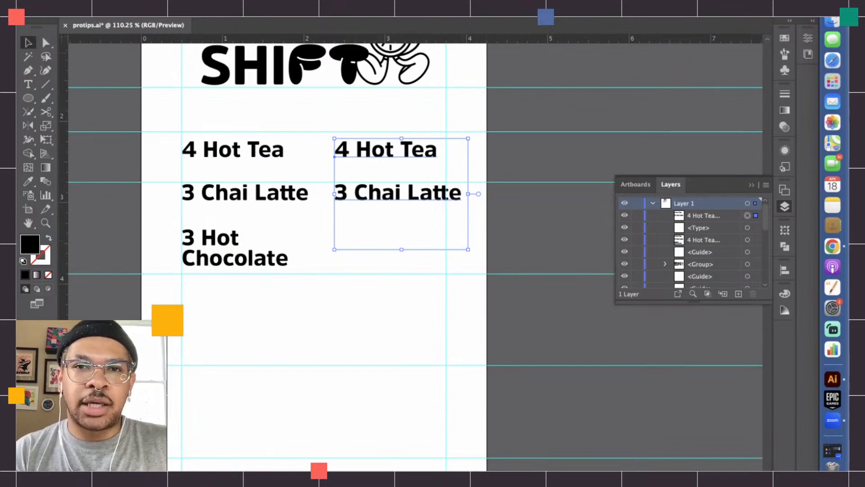
key("super+shift+r")
key("shift+Right")
key("shift+Right")
key("shift+Right")
key("shift+Right")
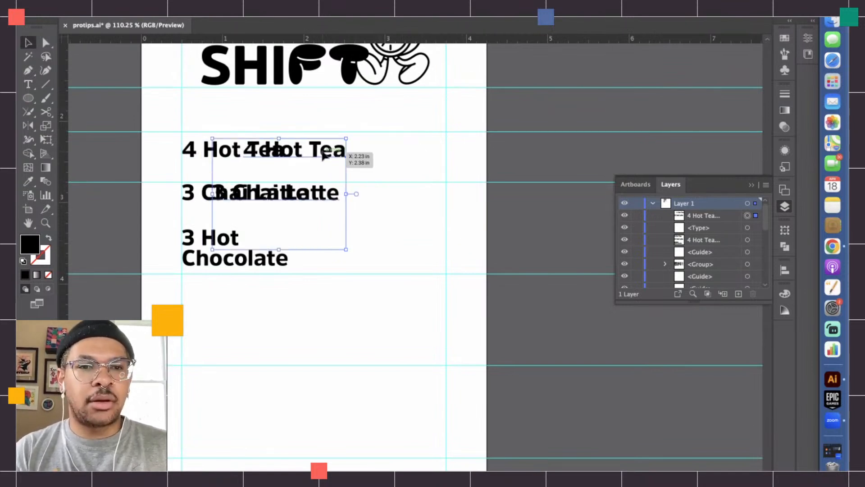
key("shift+Right")
key("shift+Right")
key("shift+Right")
key("shift+Right")
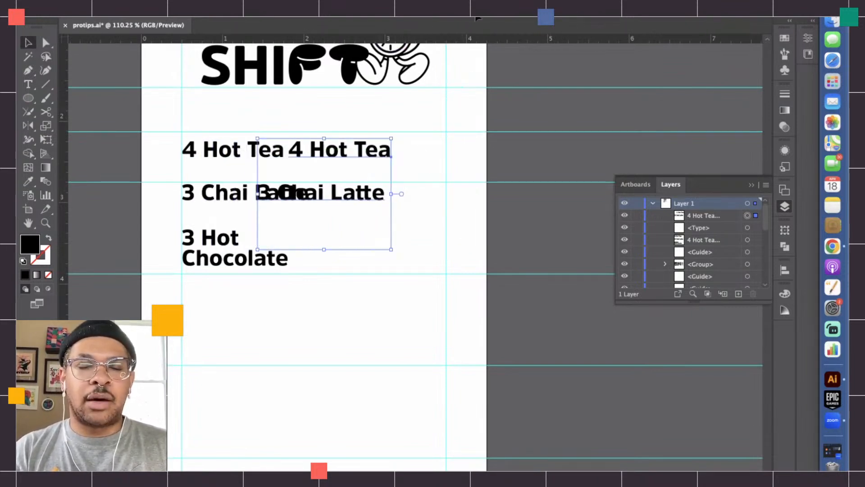
key("shift+Right")
key("shift+Right")
key("shift+Right")
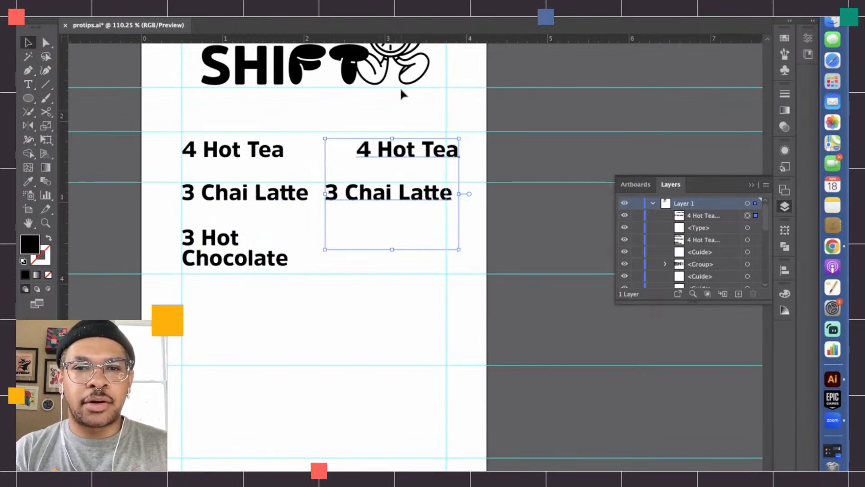
key("shift+Left")
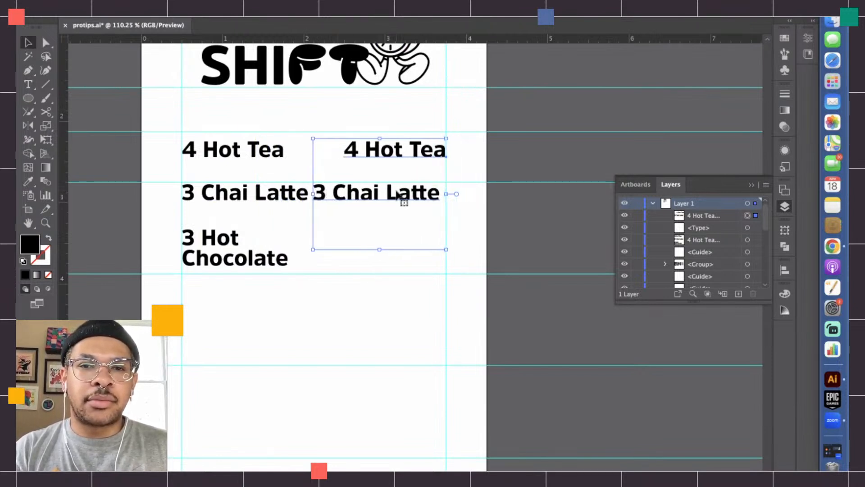
Remove the trailing space after "3 Chai Latte" in the second column so the line ends flush with the margin guide
double_click(327, 198)
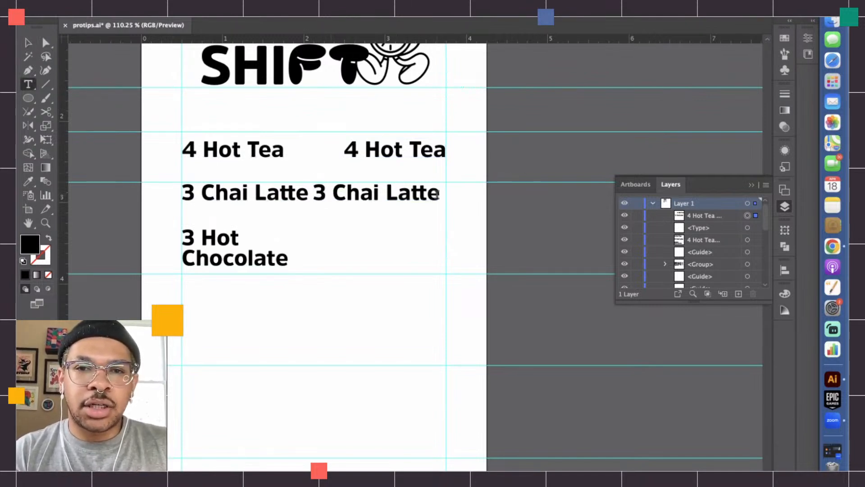
left_click(439, 193)
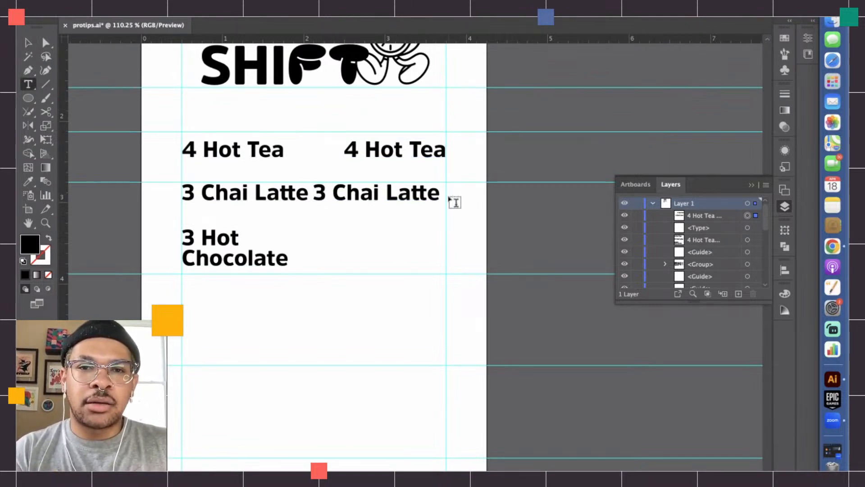
key("BackSpace")
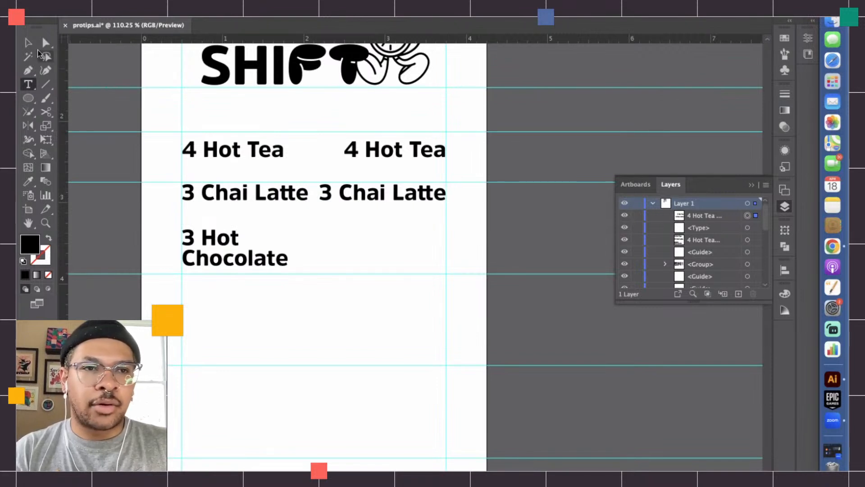
left_click(28, 43)
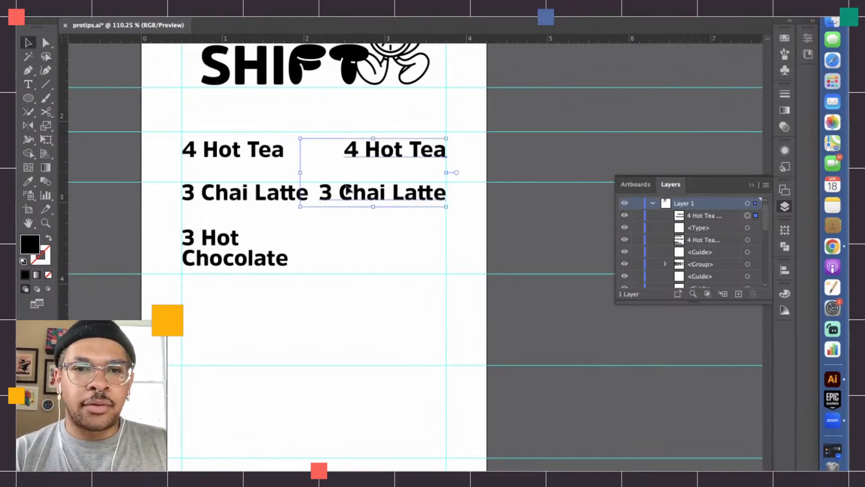
Replace the second column's "3 Chai Latte" text with "4 London"
key("t")
left_click_drag(337, 193, 446, 194)
key("Left")
key("Left")
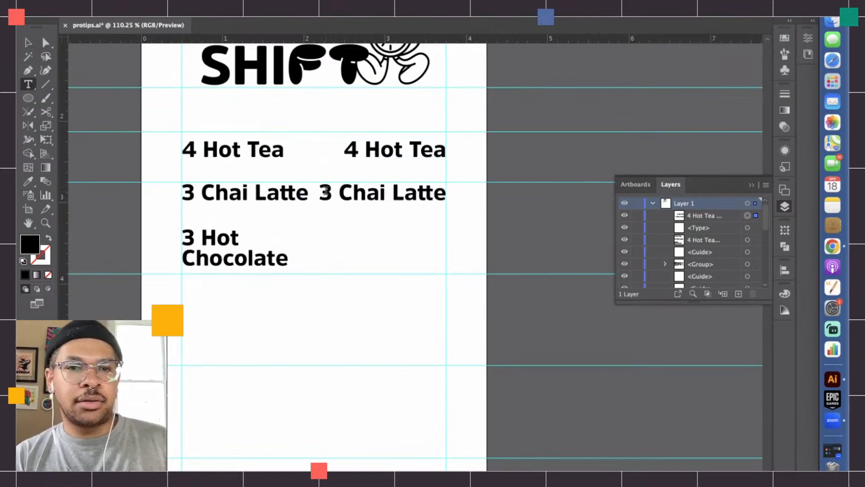
key("BackSpace")
type("$")
key("BackSpace")
type("4")
left_click_drag(339, 193, 446, 194)
type("London")
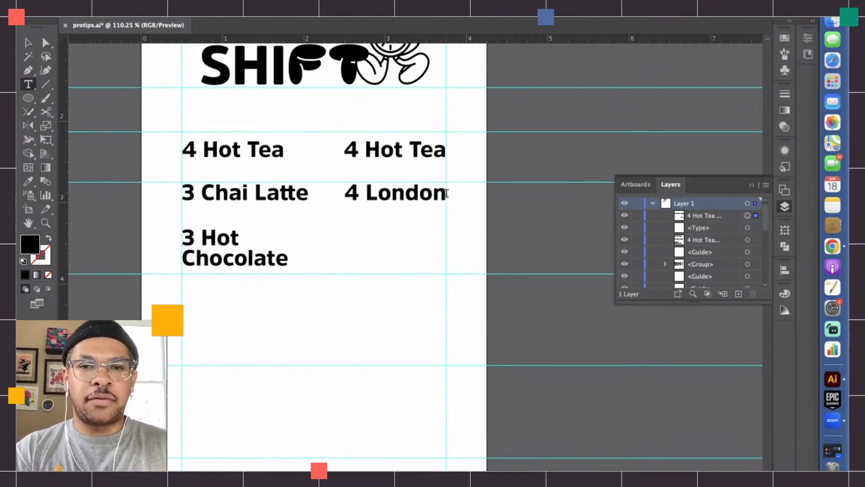
Add "Fog" on a new line below "4 London" in the second column
key("Return")
type("f")
key("BackSpace")
type("FO")
key("BackSpace")
type("og")
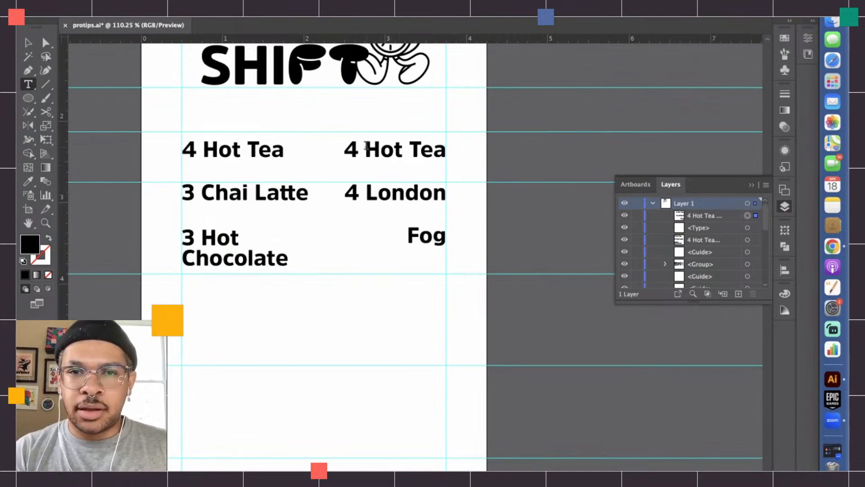
Replace "Hot Tea" with "Coffee" in the second column's first item
left_click_drag(366, 146, 460, 146)
type("Coffee")
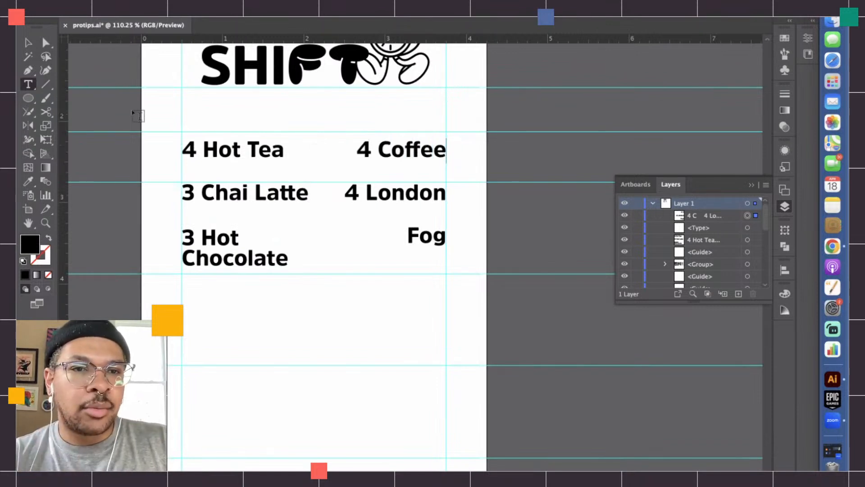
left_click(28, 43)
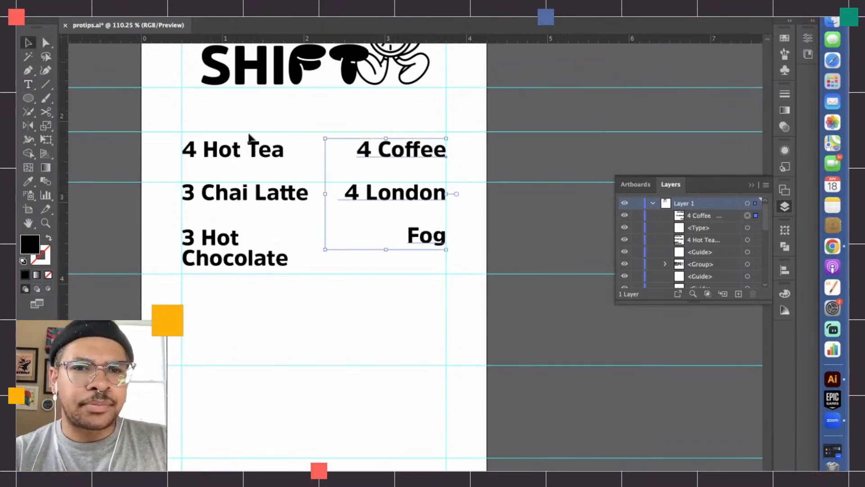
Check the leading of the "Chocolate" line in the first column's last item
double_click(228, 261)
left_click_drag(283, 263, 182, 237)
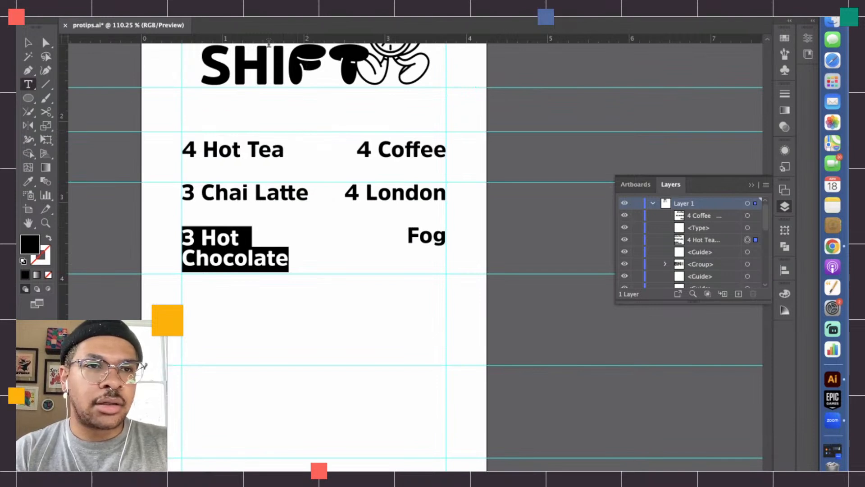
key("super+t")
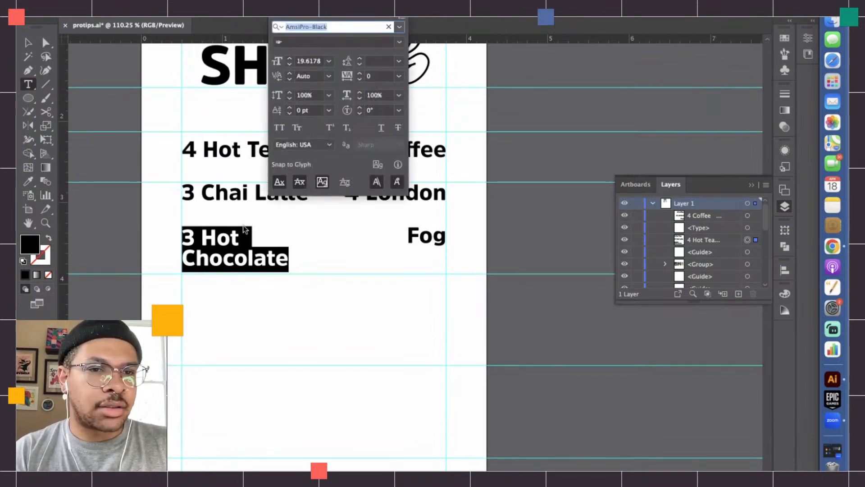
key("super+t")
left_click_drag(289, 259, 182, 259)
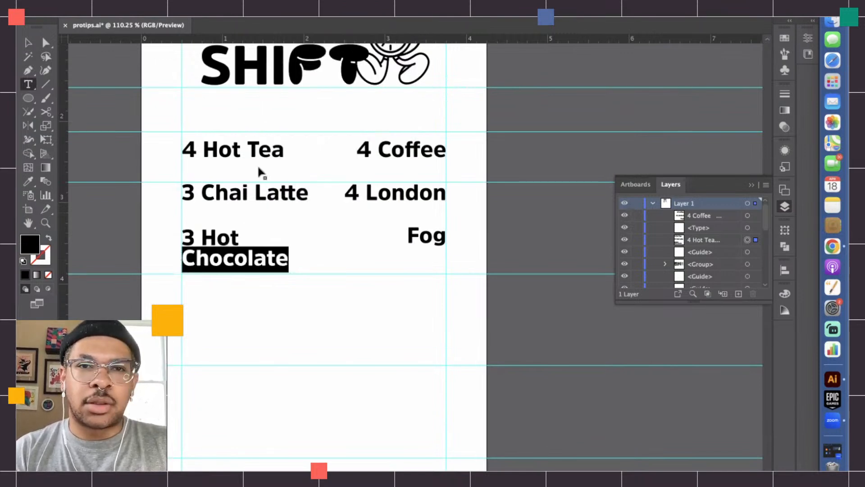
key("super+t")
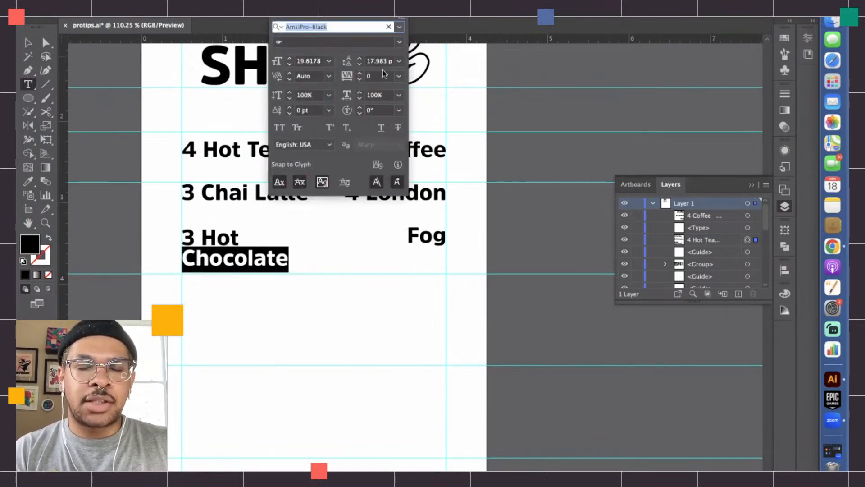
left_click(371, 61)
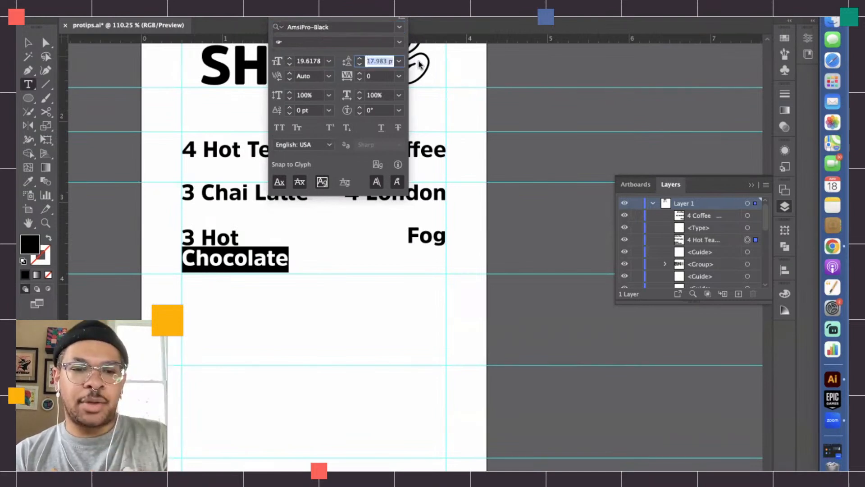
left_click_drag(408, 235, 447, 235)
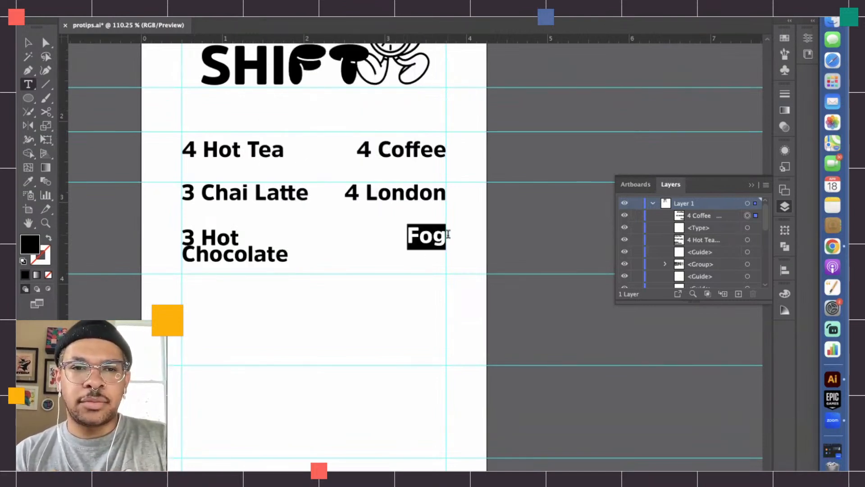
key("Escape")
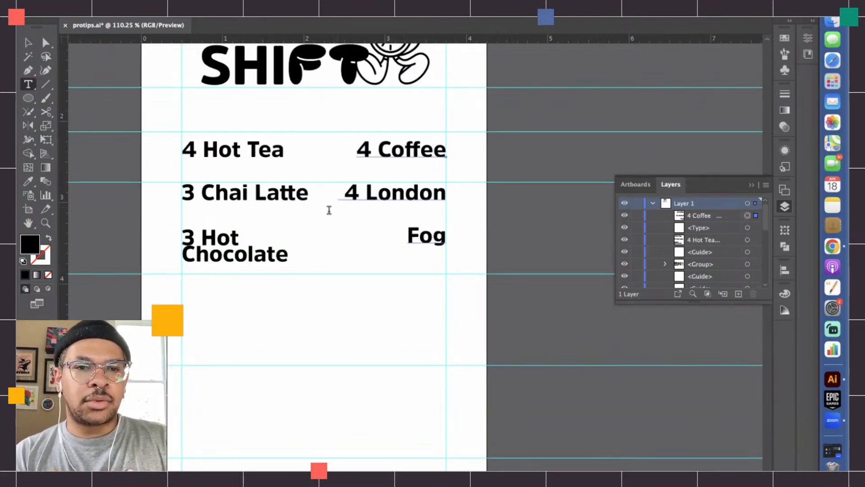
key("v")
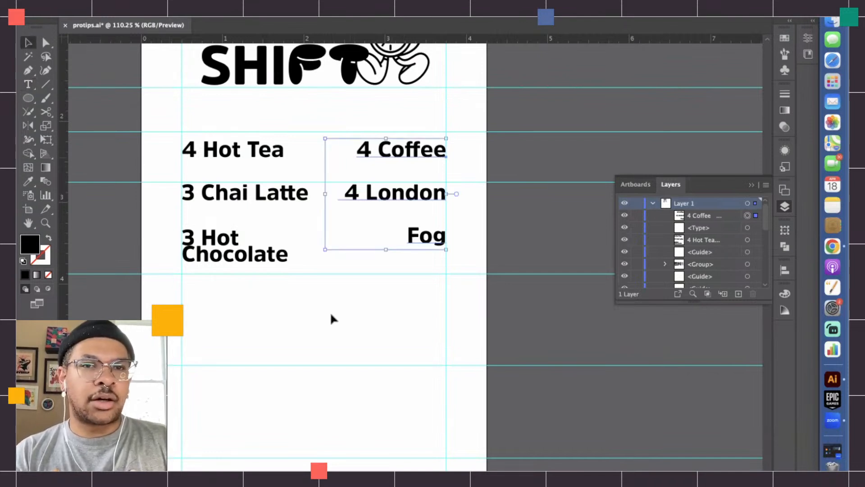
Set the leading of the "Chocolate" line in the first column to 17.98 pt
left_click(269, 253)
key("t")
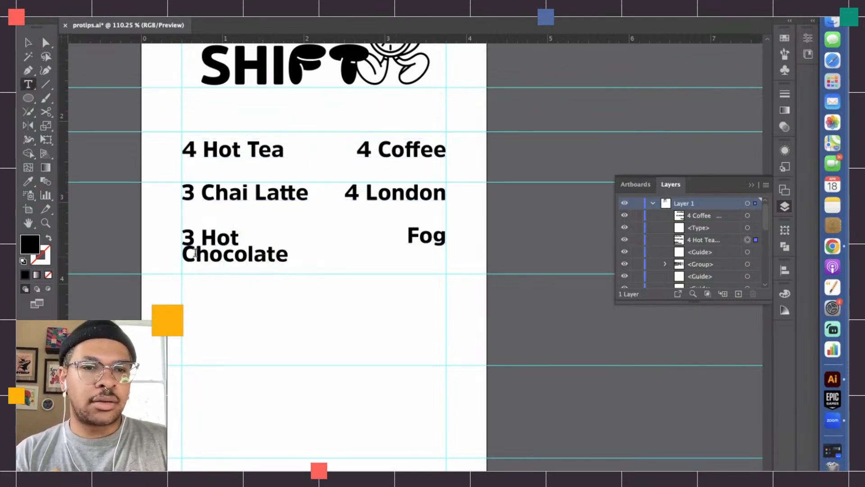
left_click_drag(183, 253, 291, 255)
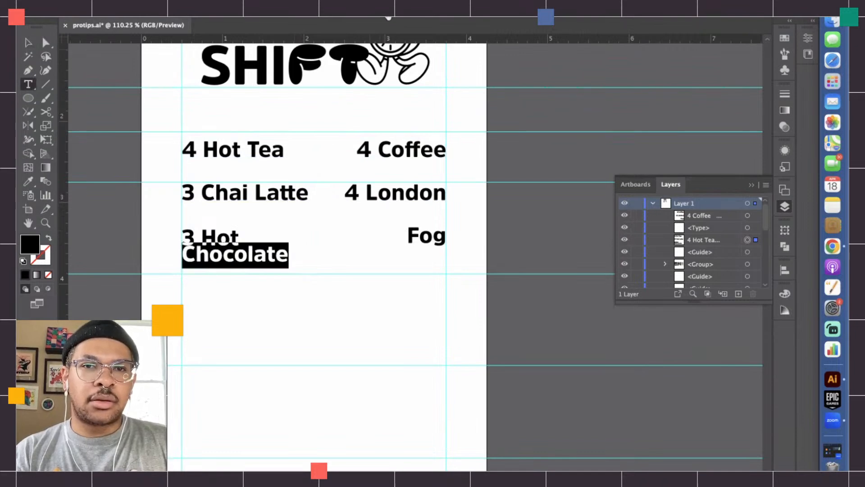
key("super+t")
left_click(372, 61)
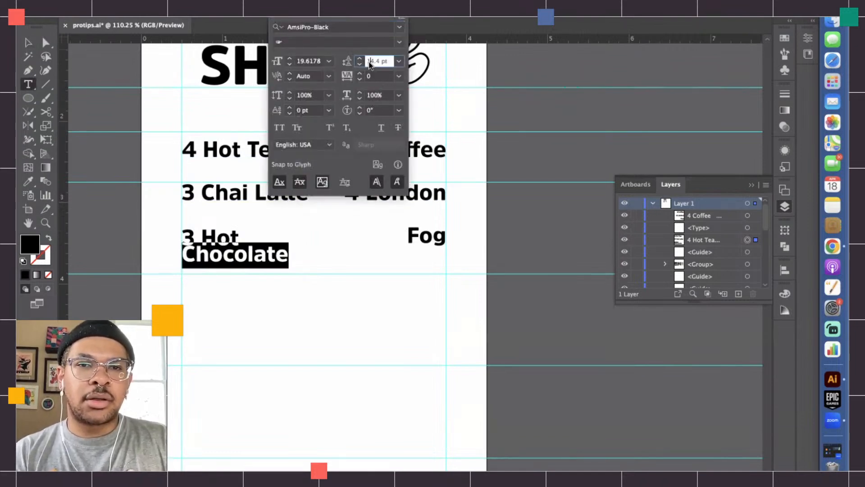
type("17.98")
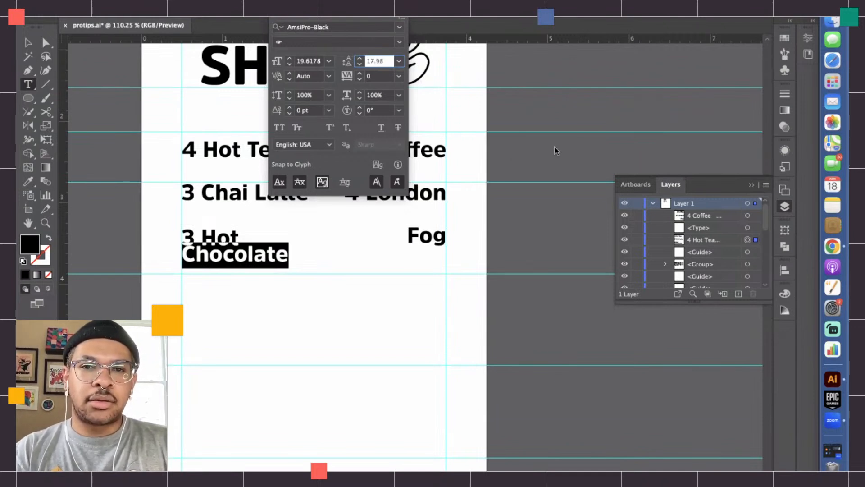
key("super+t")
Set the leading of the two-line "London Fog" text in the second column to 17.98 pt and deselect it
left_click(416, 232)
left_click(366, 187)
left_click(446, 236, "shift")
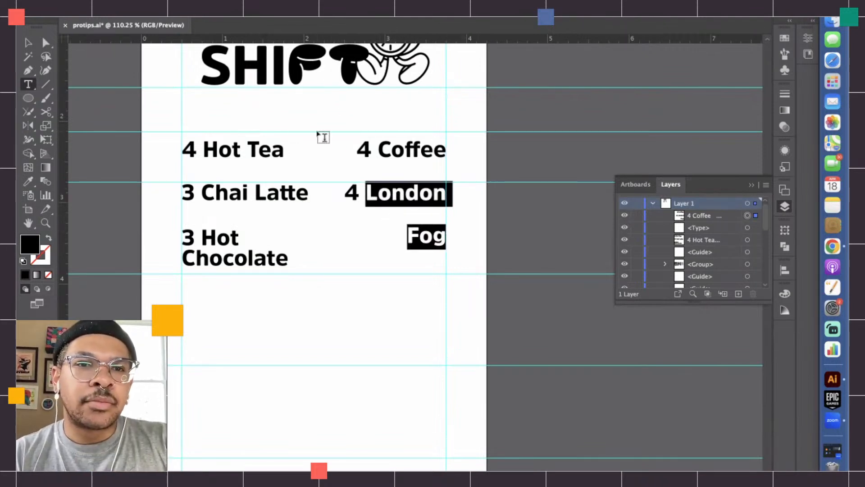
key("super+t")
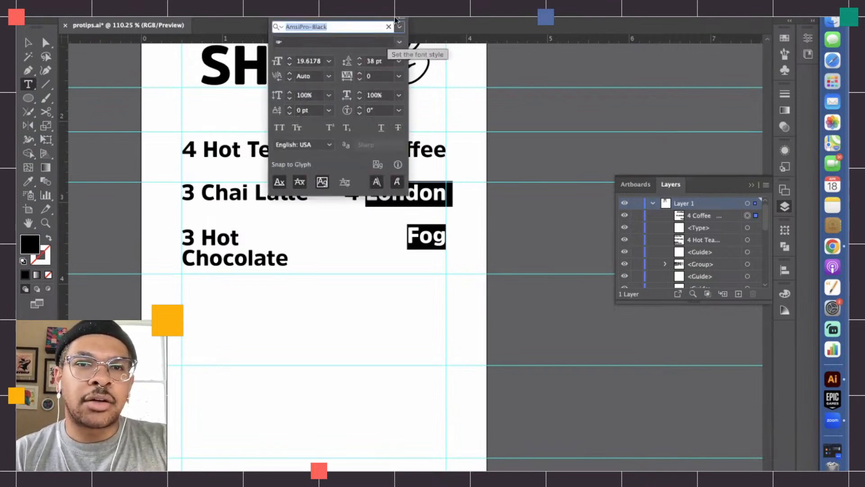
left_click(373, 61)
key("BackSpace")
key("BackSpace")
type("17.98")
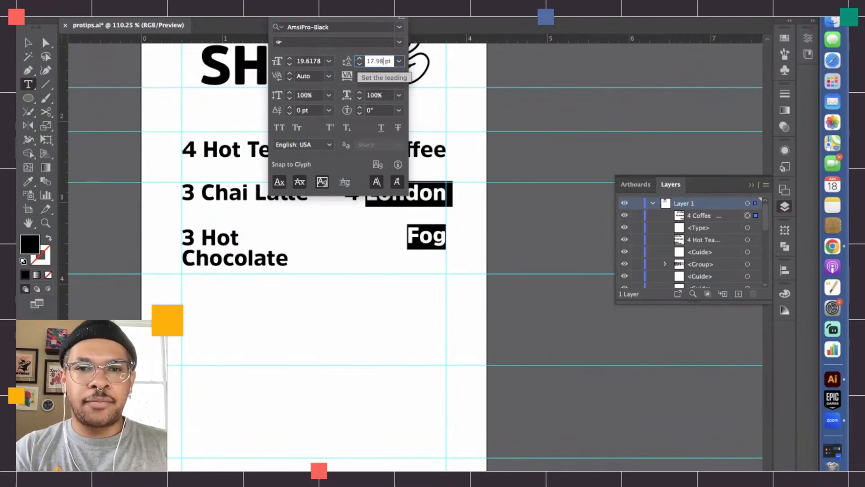
key("Return")
key("super+t")
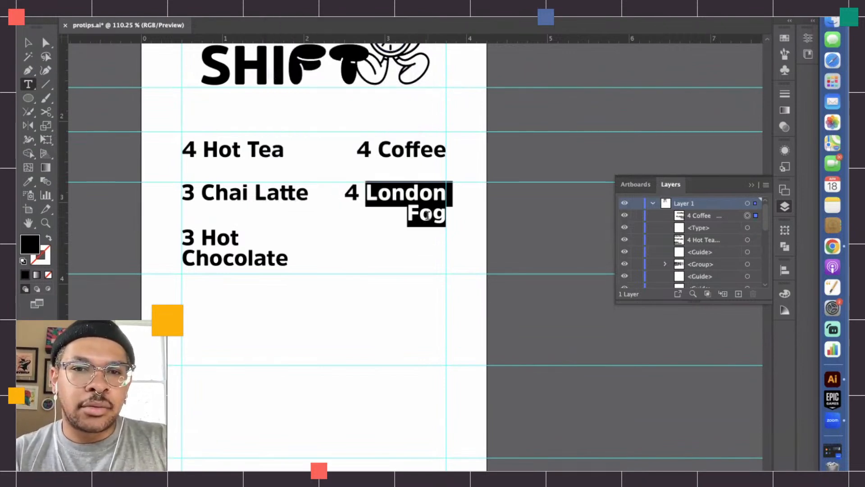
left_click(27, 43)
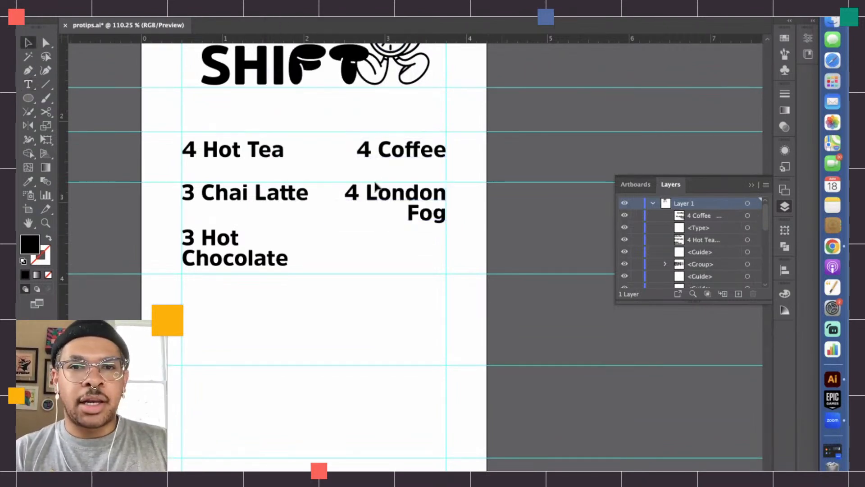
key("super+shift+a")
Add a horizontal guide below the drink list, about midway between the two existing guides beneath "Chocolate"
scroll(374, 182, "down", 4)
scroll(375, 183, "down", 1)
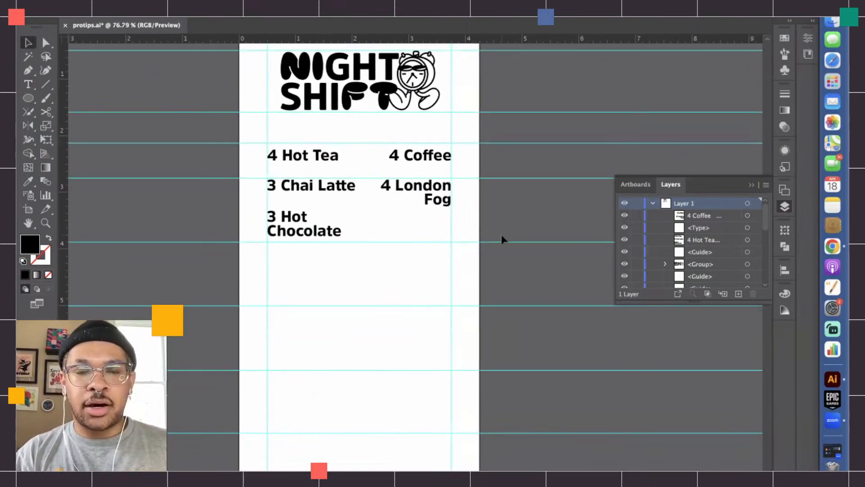
scroll(501, 236, "down", 1)
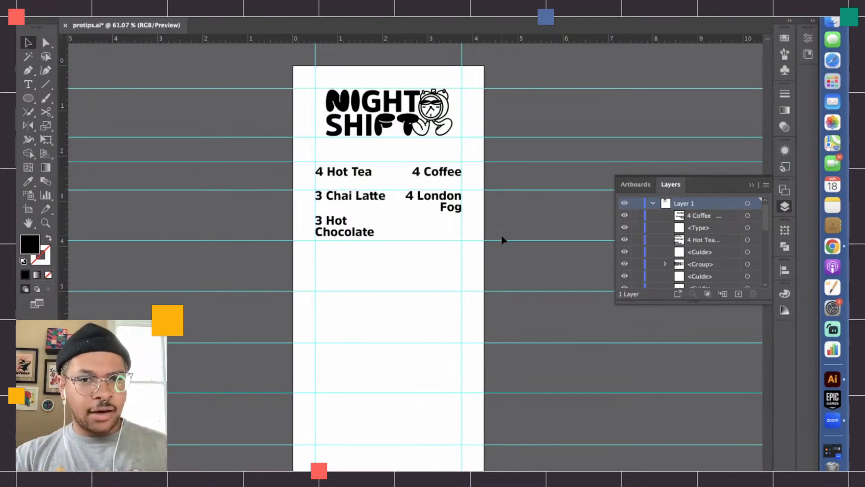
scroll(501, 234, "down", 3)
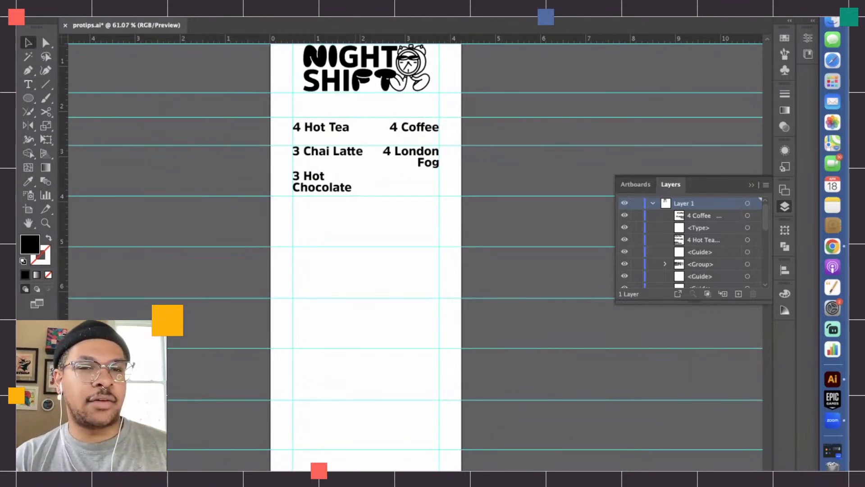
left_click_drag(333, 40, 330, 220)
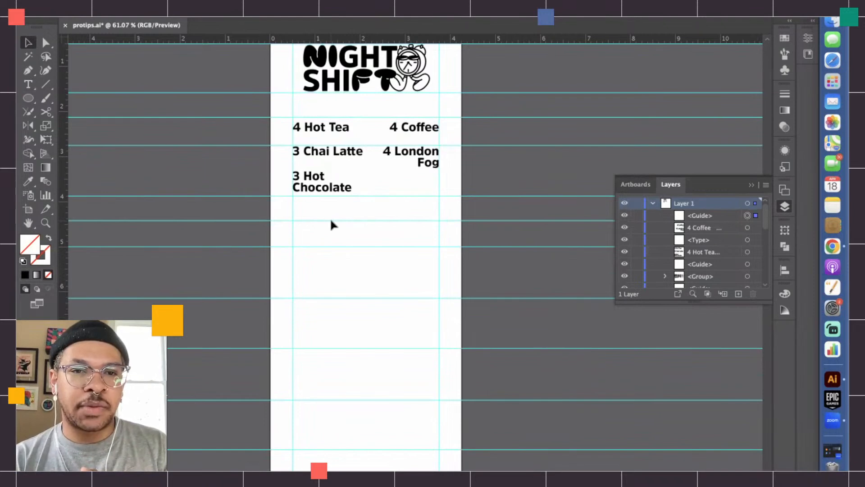
Add a new text line reading "Grain Bowl" in the empty area below the drink list
left_click(331, 220)
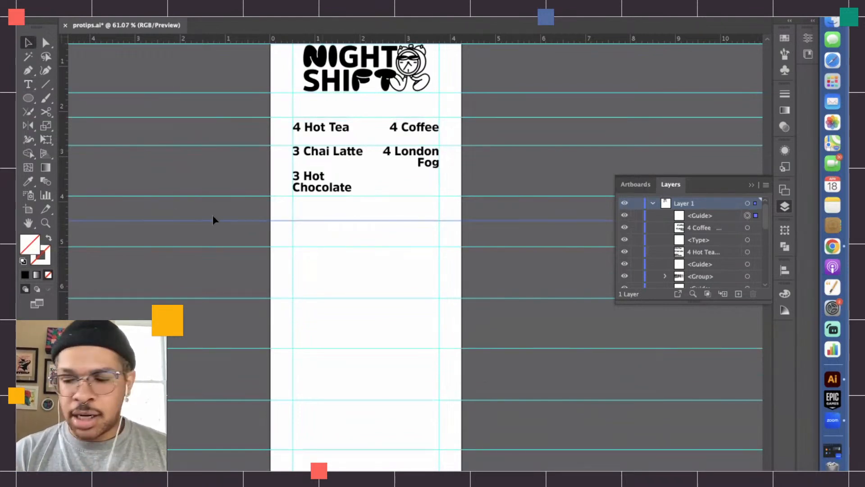
scroll(379, 268, "up", 3)
left_click(379, 268)
left_click(28, 84)
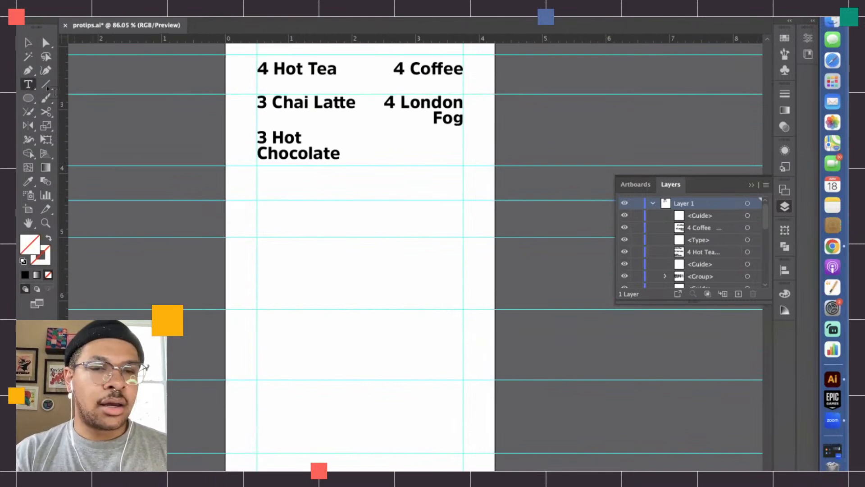
left_click(299, 276)
type("GRAI")
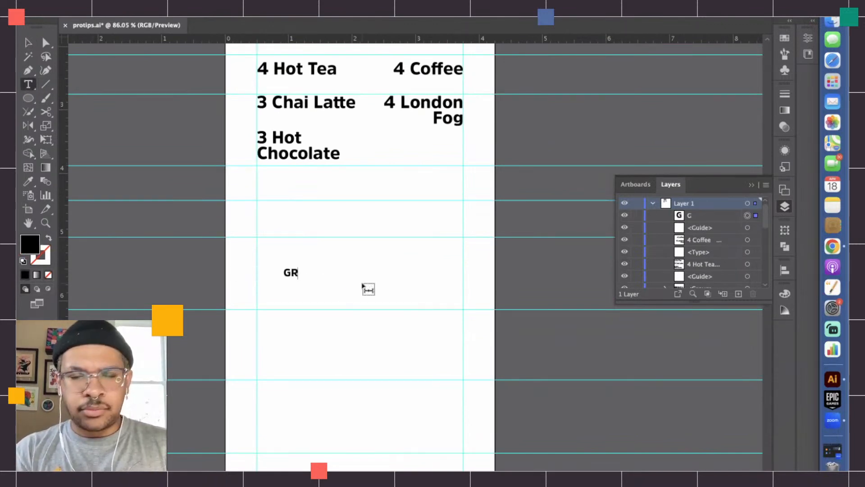
key("BackSpace")
key("BackSpace")
key("BackSpace")
type("ra")
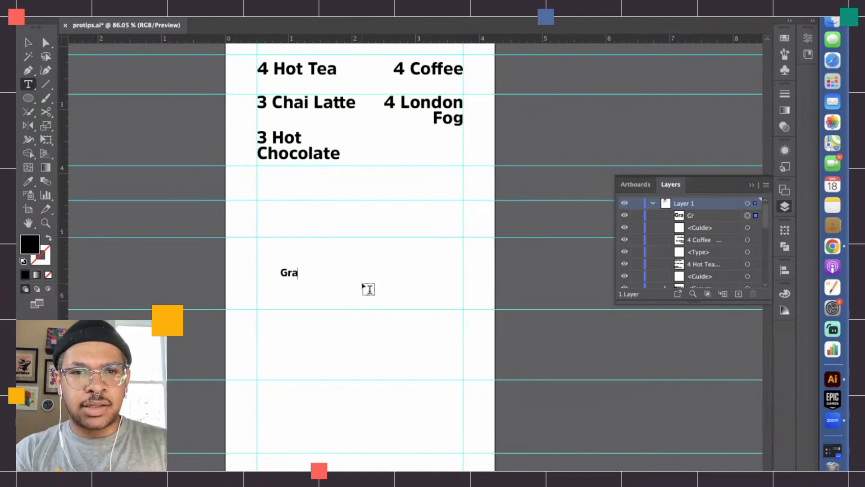
type("in Bowl")
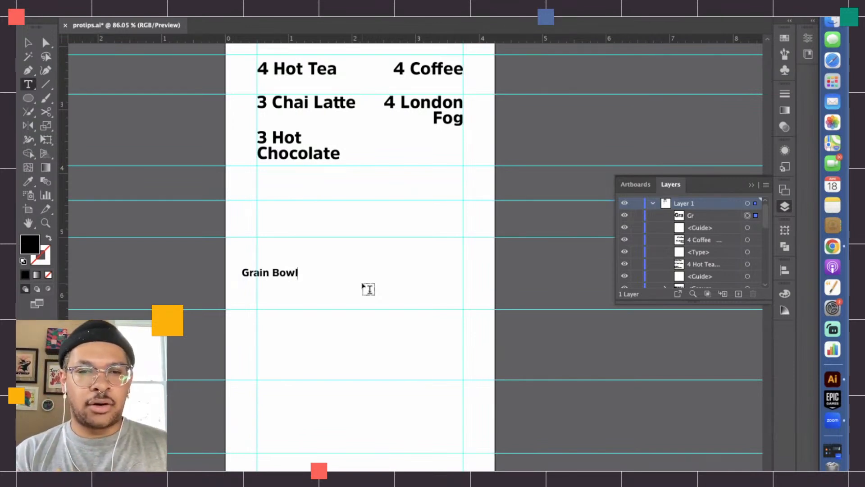
Add the price "12.5" after tab spacing on the "Grain Bowl" line, and enlarge and reposition the whole line
key("Tab")
key("Tab")
type("12.5")
left_click(30, 43)
left_click_drag(224, 280, 347, 256)
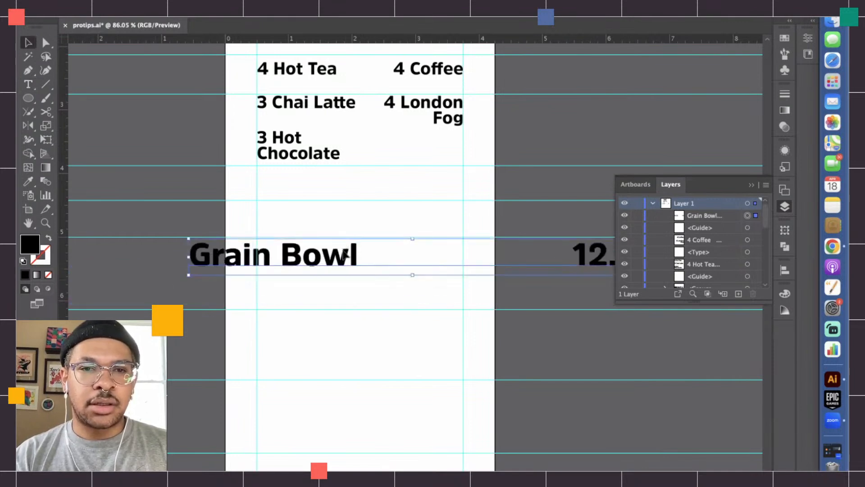
left_click_drag(414, 275, 413, 270)
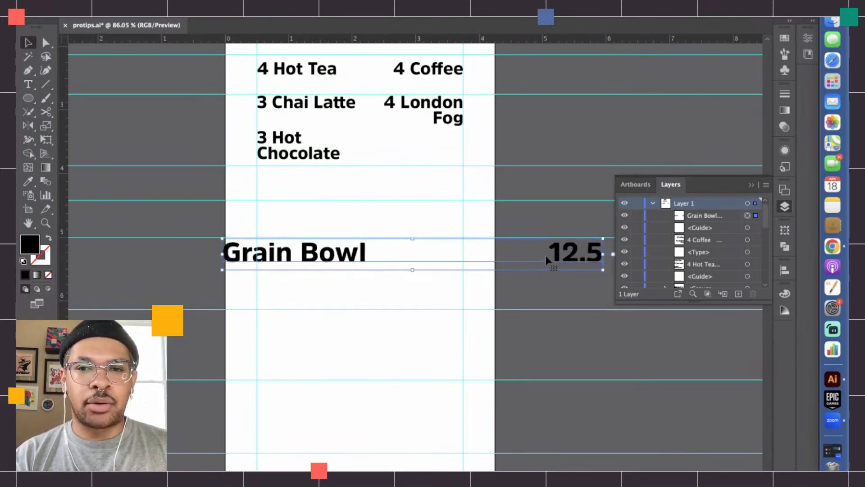
Reduce the tab spacing between "Grain Bowl" and "12.5"
key("t")
key("BackSpace")
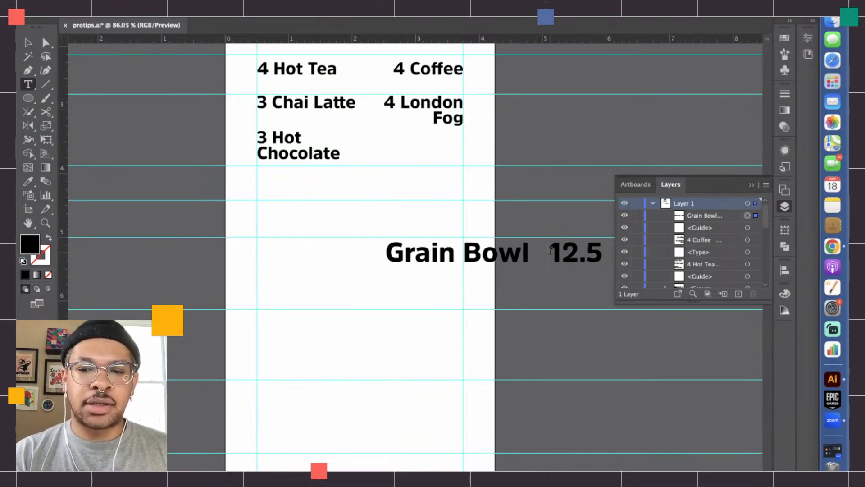
key("Tab")
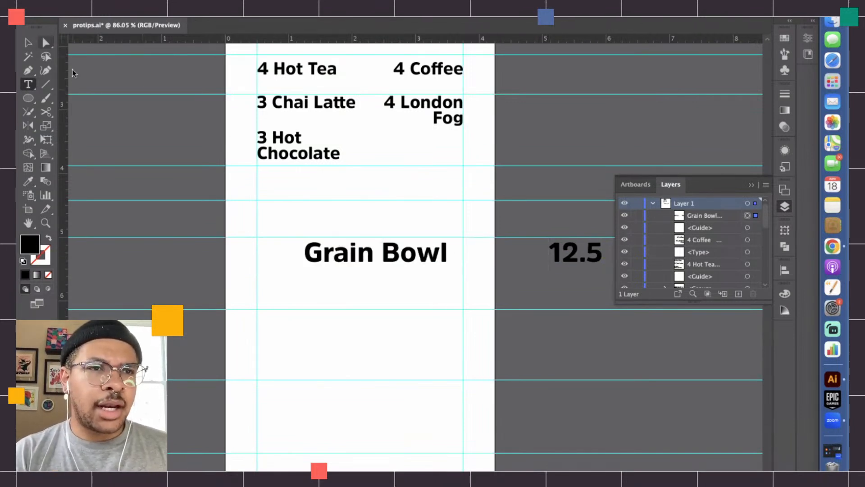
Move the "Grain Bowl 12.5" line up to the second guide below "Chocolate" and scale it down slightly
left_click(29, 43)
left_click_drag(394, 259, 345, 224)
left_click_drag(407, 231, 407, 227)
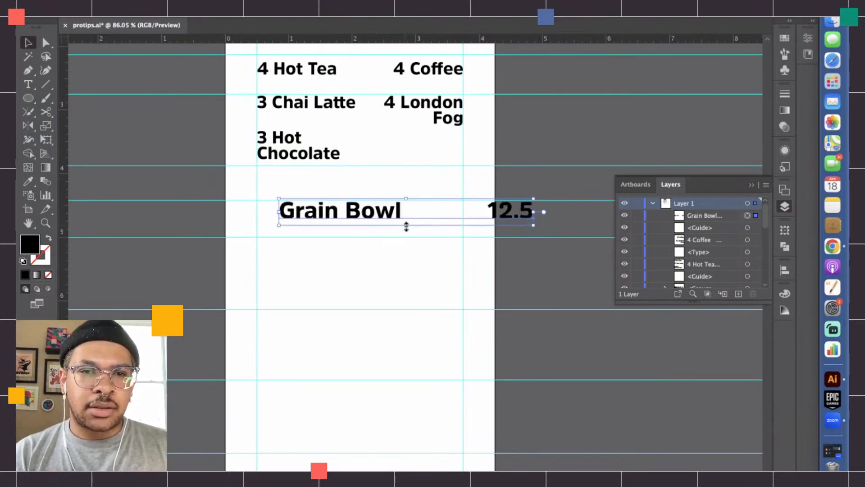
Nudge the "Grain Bowl 12.5" line against the left margin guide with its top on the horizontal guide, and deselect it
key("shift+Left")
key("shift+Left")
key("Down")
key("Down")
key("Left")
key("Left")
key("Left")
key("Left")
key("Left")
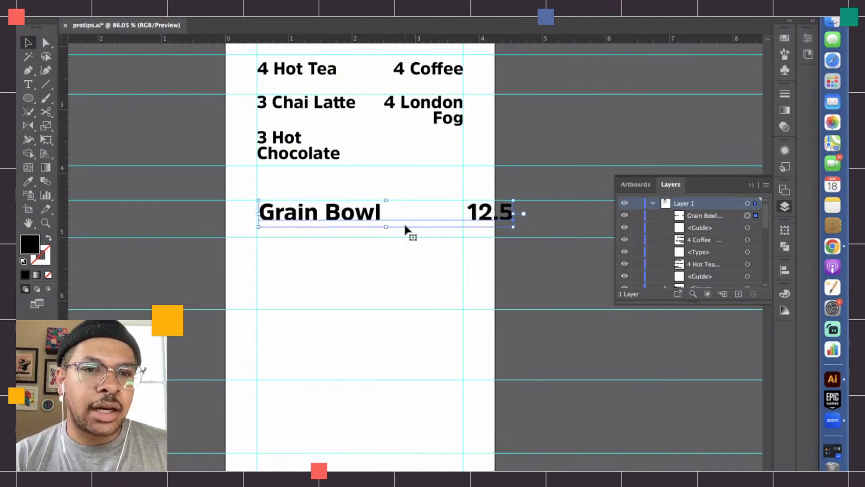
left_click(523, 216)
Try a tracking of -10 on the text from the last "l" of "Grain Bowl" through "12.5"
key("t")
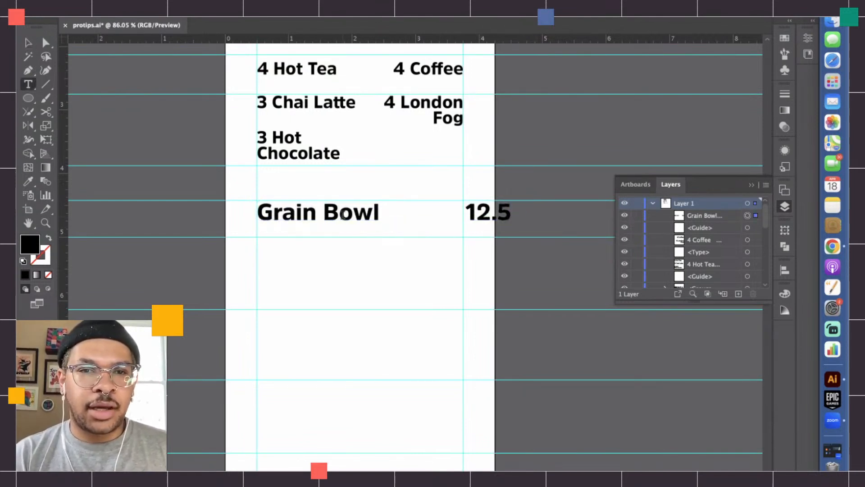
left_click_drag(373, 213, 512, 214)
key("super+t")
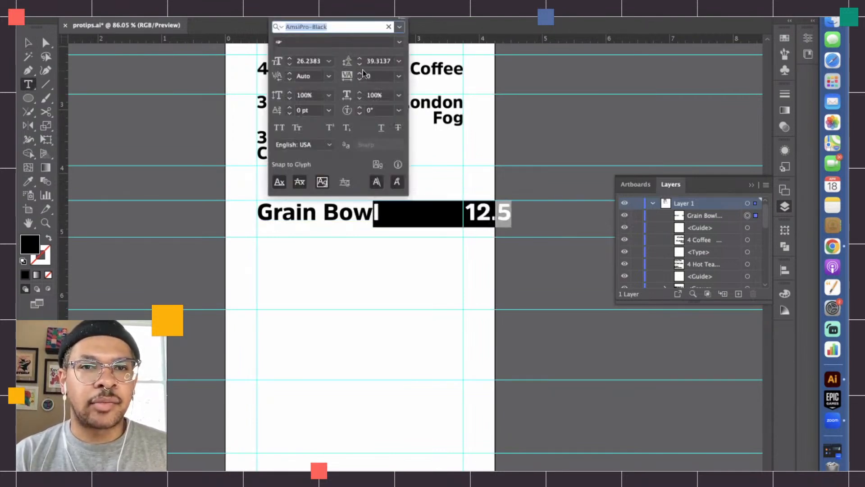
left_click(360, 74)
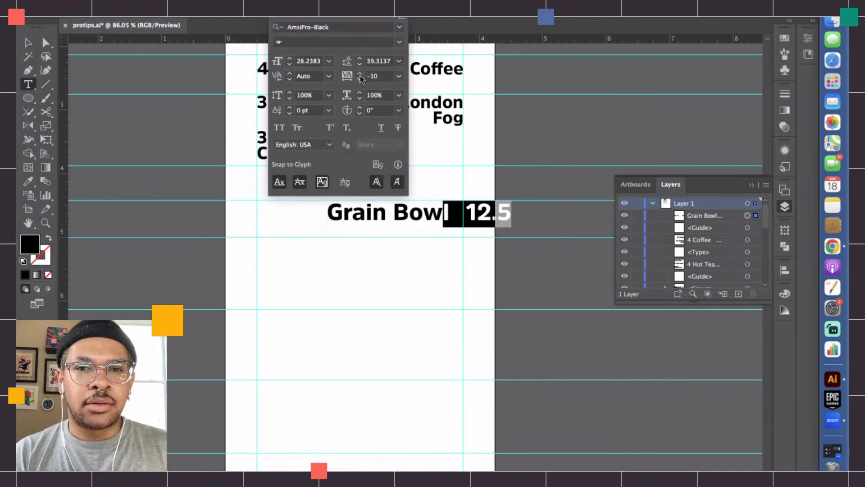
left_click(360, 79)
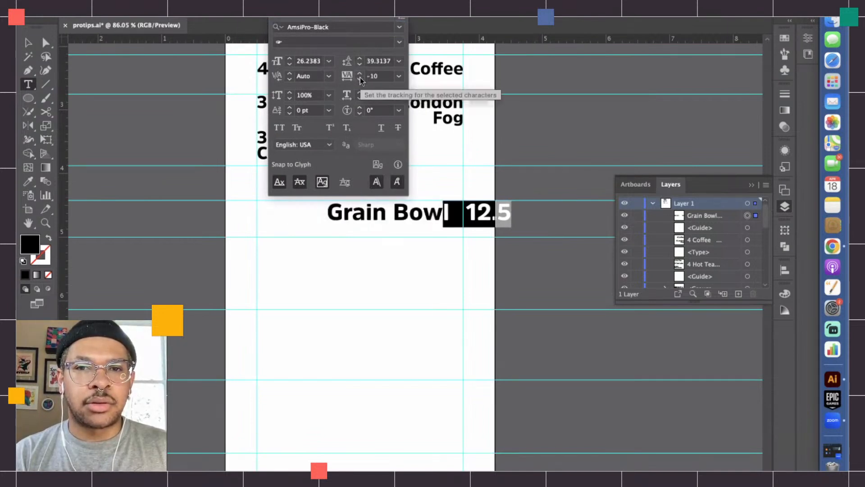
key("super+t")
Try tracking values between -40 and 10 on the last "l" of "Grain Bowl" to change the gap before the price
left_click_drag(375, 215, 383, 214)
key("super+t")
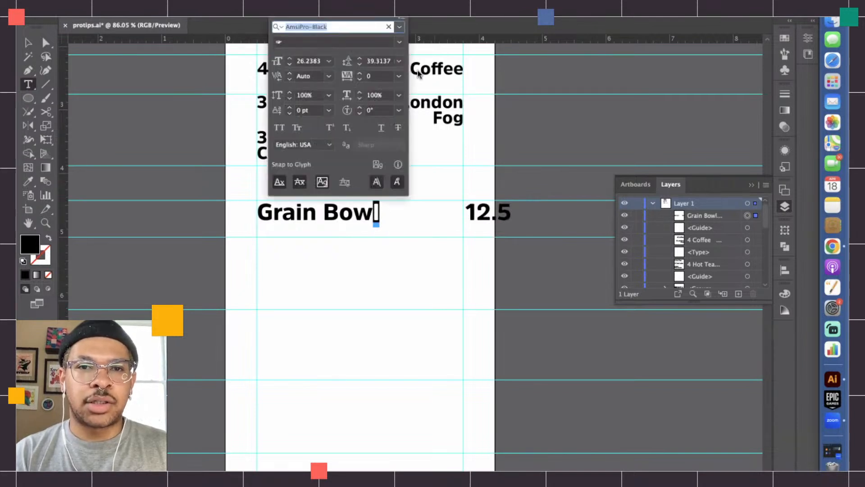
left_click(360, 79)
left_click(360, 79)
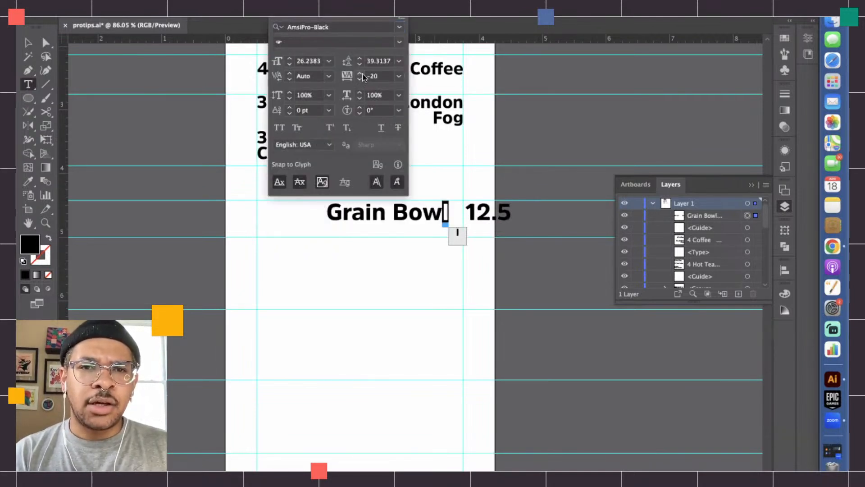
left_click(360, 73)
left_click(360, 73)
left_click(360, 73)
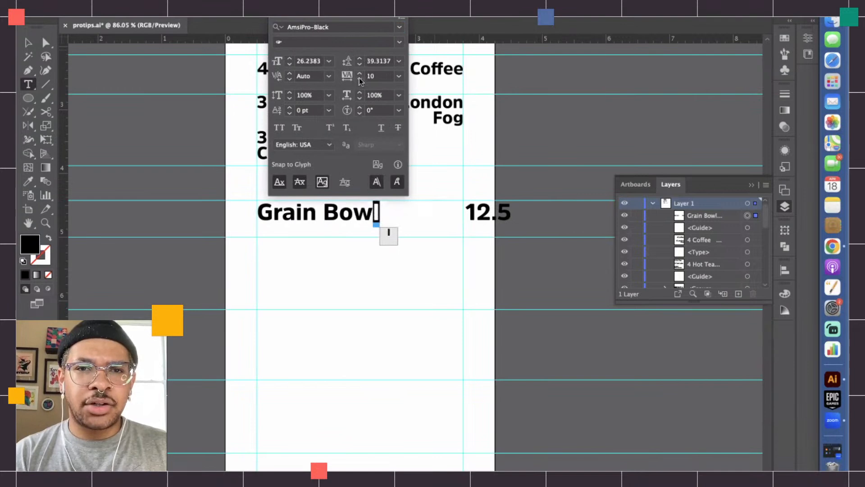
left_click(360, 81)
left_click(360, 80)
left_click(360, 80)
left_click(360, 80)
left_click(360, 80)
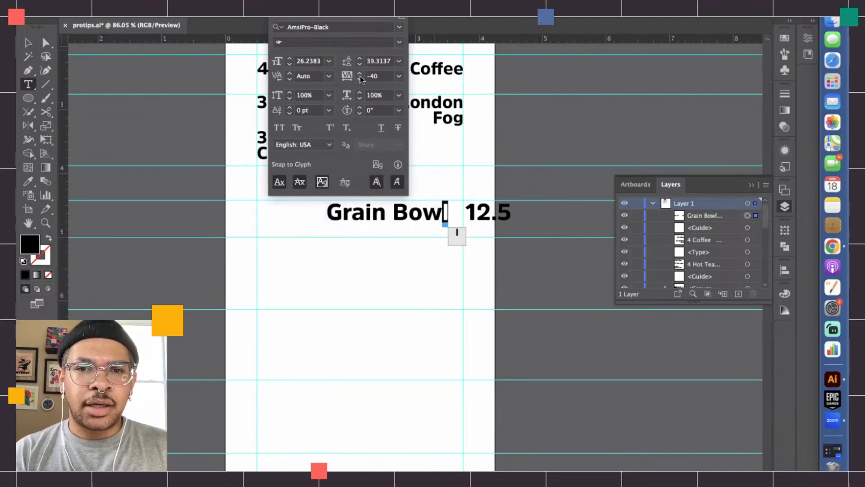
left_click(360, 73)
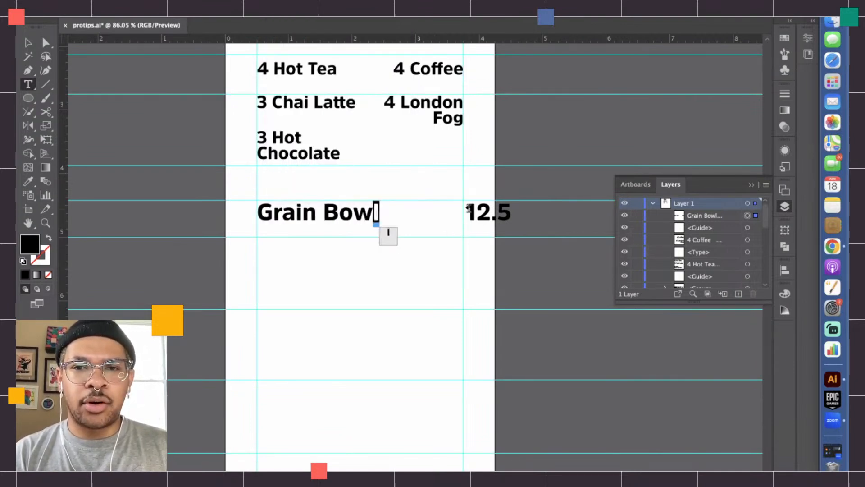
Try a tracking of -20 on the "1" of "12.5" and reset it to 0
mouse_move(466, 211)
left_mouse_down()
mouse_move(491, 213)
mouse_move(476, 212)
left_mouse_up()
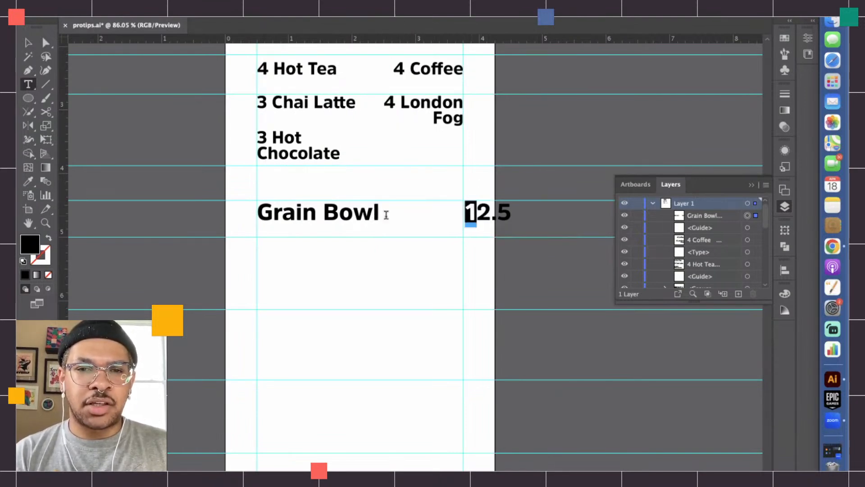
left_click(374, 18)
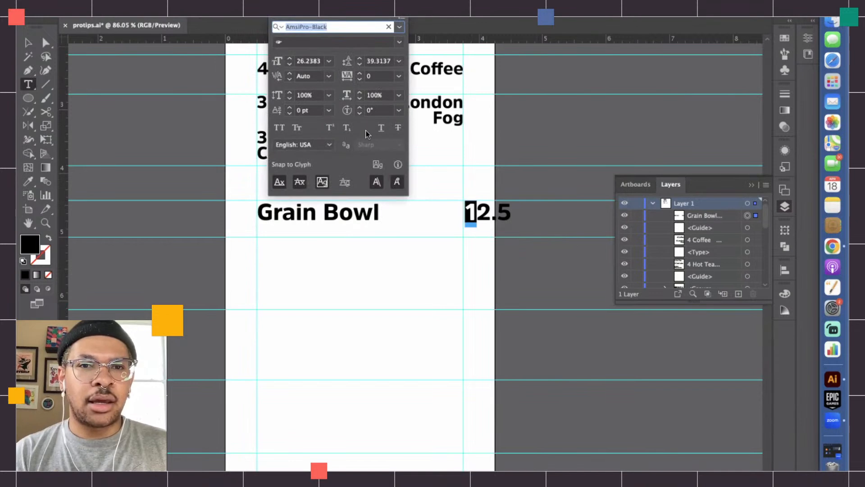
left_click(359, 79)
left_click(360, 78)
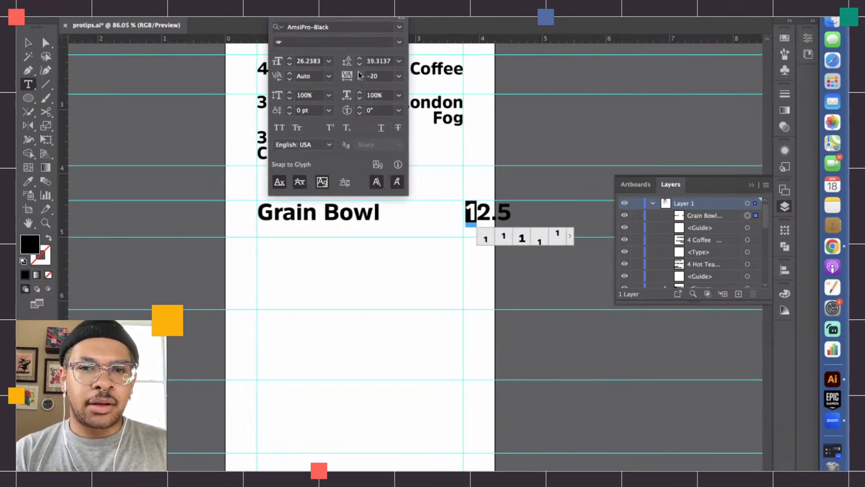
left_click(360, 73)
left_click(359, 73)
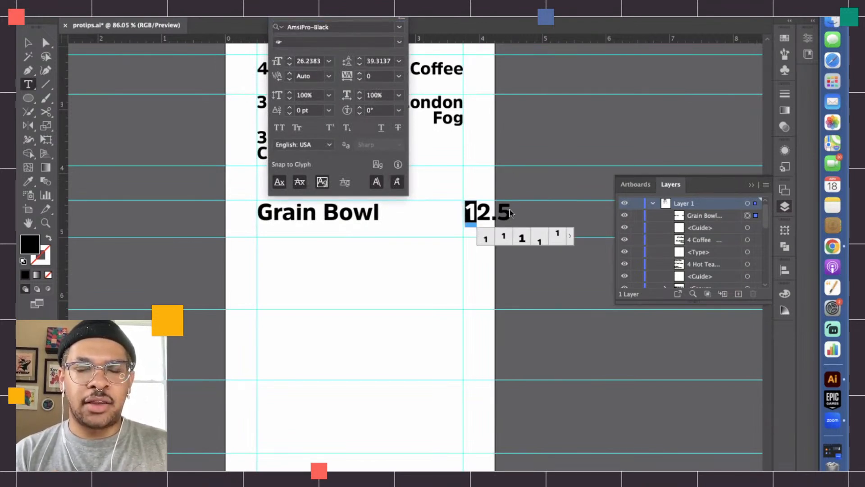
Delete one tab directly before "12.5" to bring the price closer to "Grain Bowl"
left_click(486, 220)
left_click(400, 212)
double_click(437, 212)
left_click(458, 212)
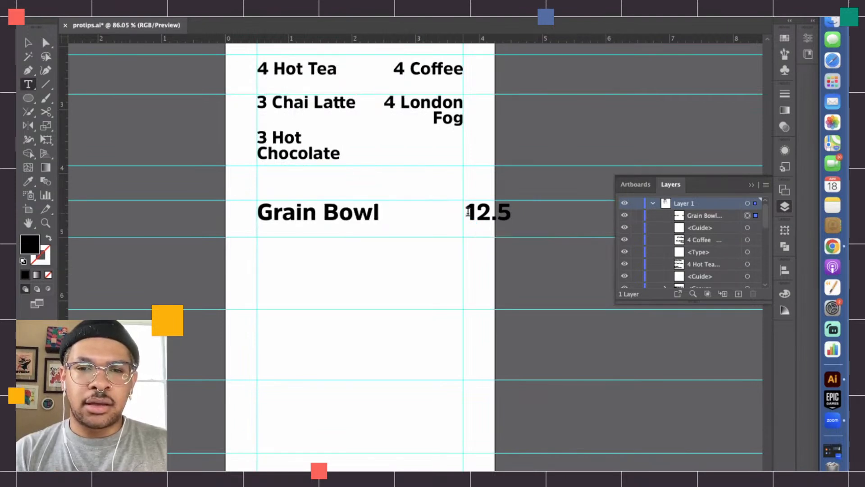
key("BackSpace")
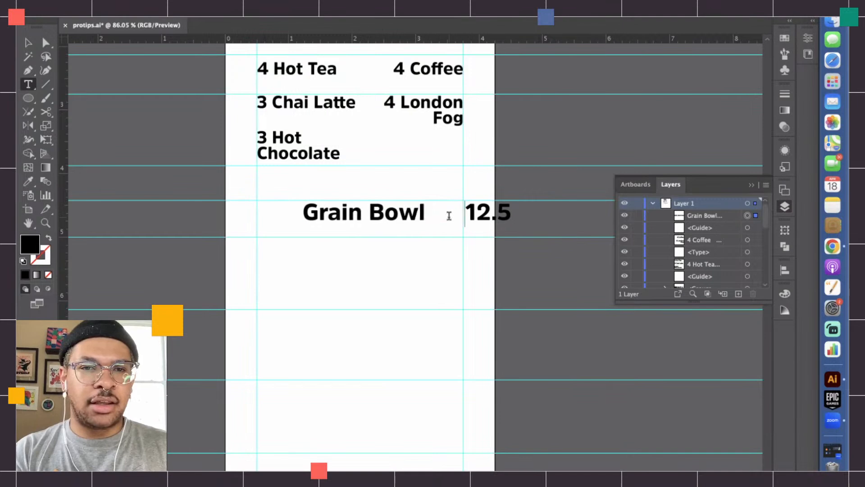
Nudge the shortened "Grain Bowl 12.5" line left until it starts at the left margin guide
left_click(28, 42)
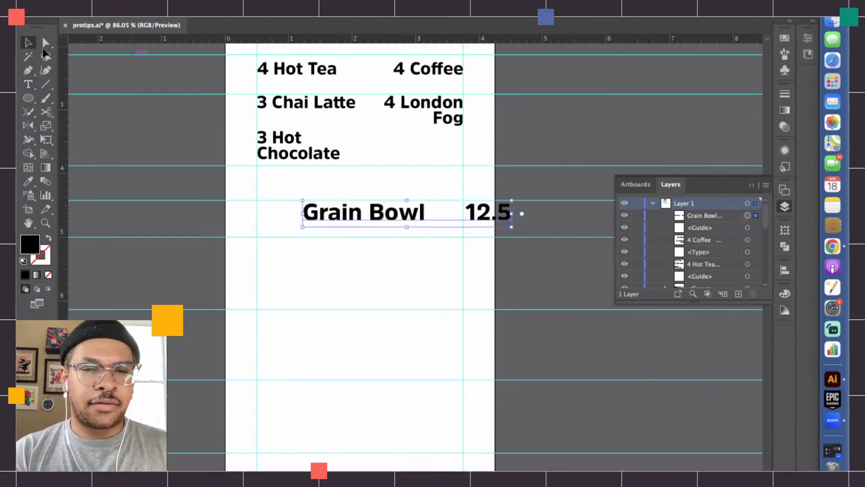
key("Left")
key("Left")
key("Left")
key("Left")
key("Left")
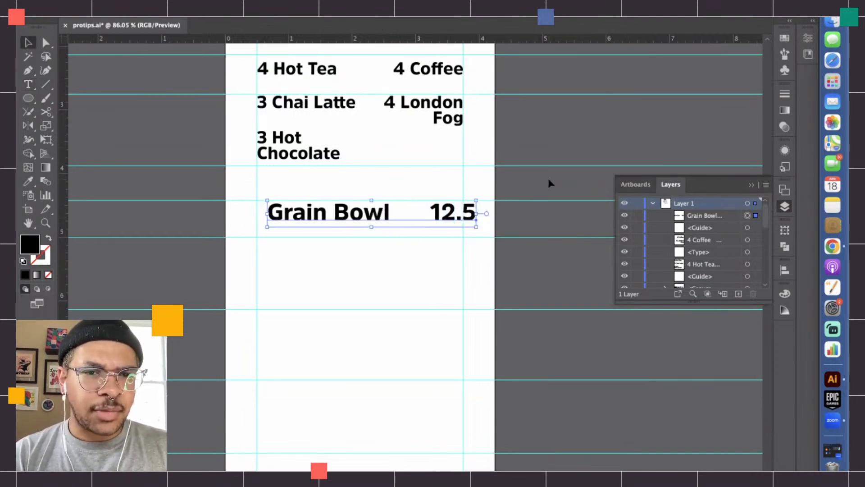
key("Left")
key("Left")
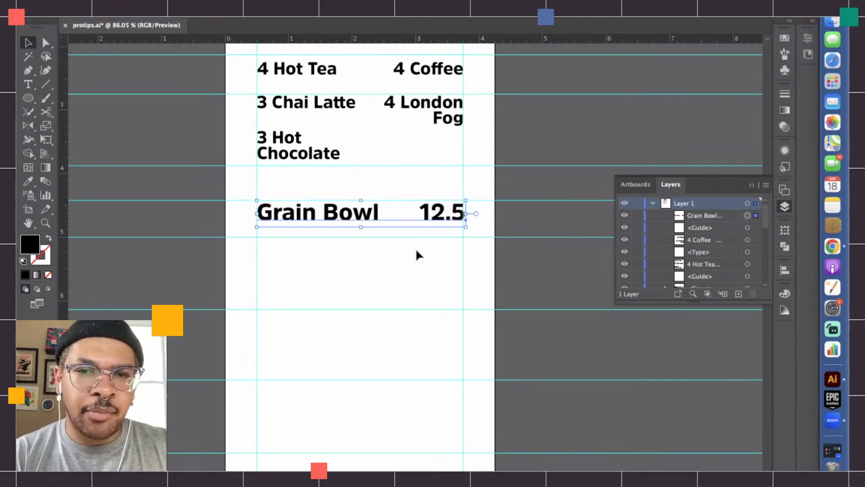
Narrow the gap between "Grain Bowl" and "12.5" slightly, and scale the line up to span both margin guides
key("t")
left_click(405, 208)
key("BackSpace")
key("BackSpace")
key("Left")
key("Left")
left_click(28, 45)
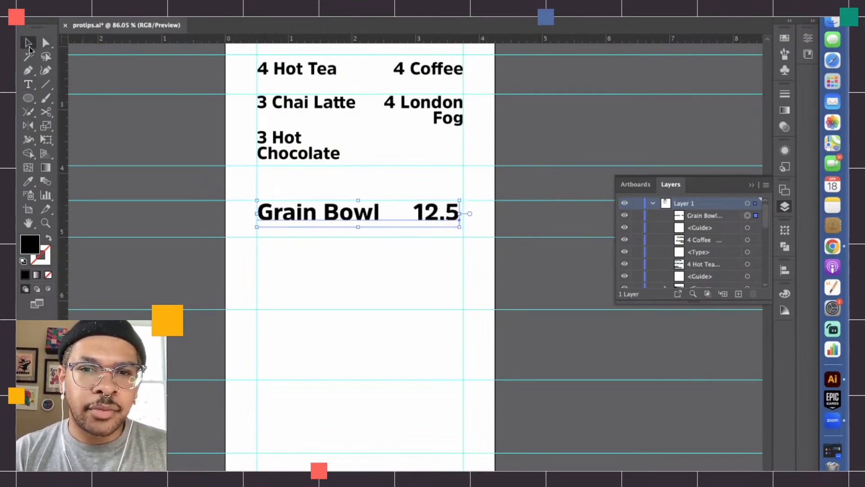
left_click_drag(459, 214, 464, 216)
left_click(528, 216)
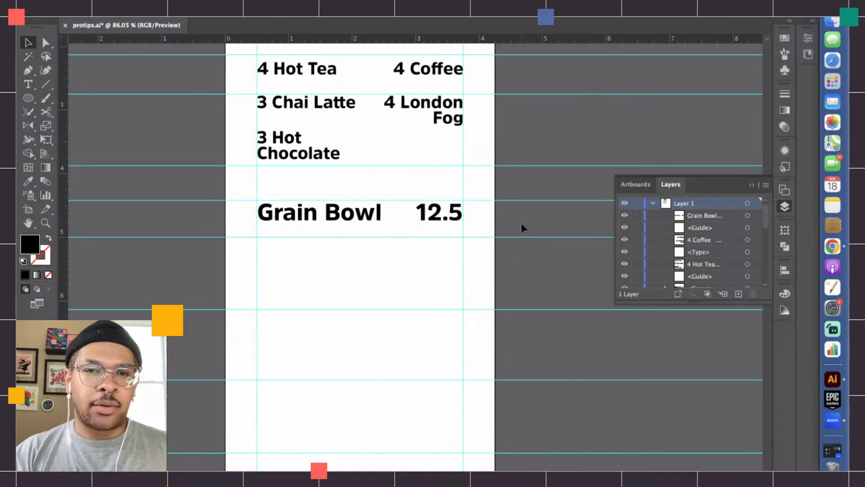
Duplicate the "Grain Bowl 12.5" line twice beneath itself in the same text object, separated by blank lines
key("t")
left_click(454, 212)
left_click_drag(454, 212, 261, 201)
key("super+c")
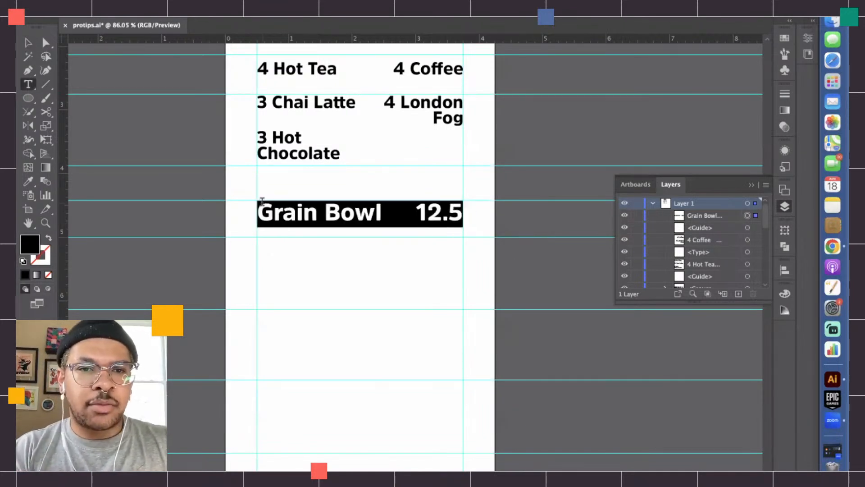
left_click(463, 219)
key("Return")
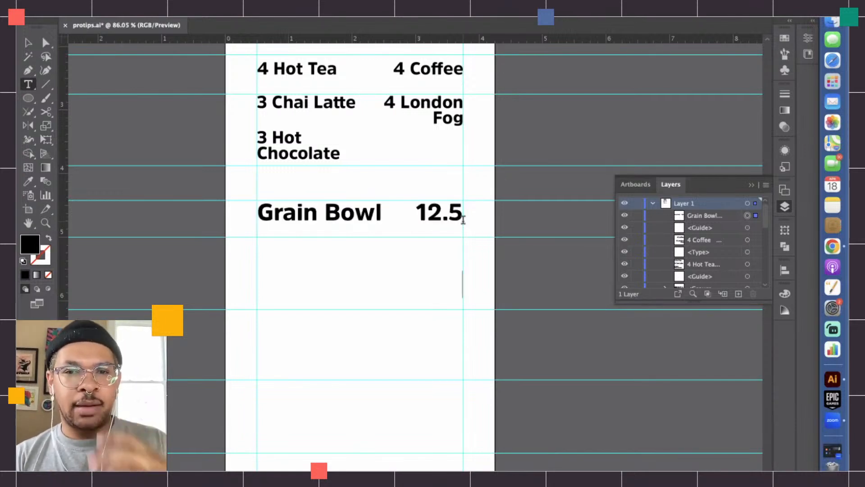
key("super+v")
key("Return")
key("Return")
key("super+v")
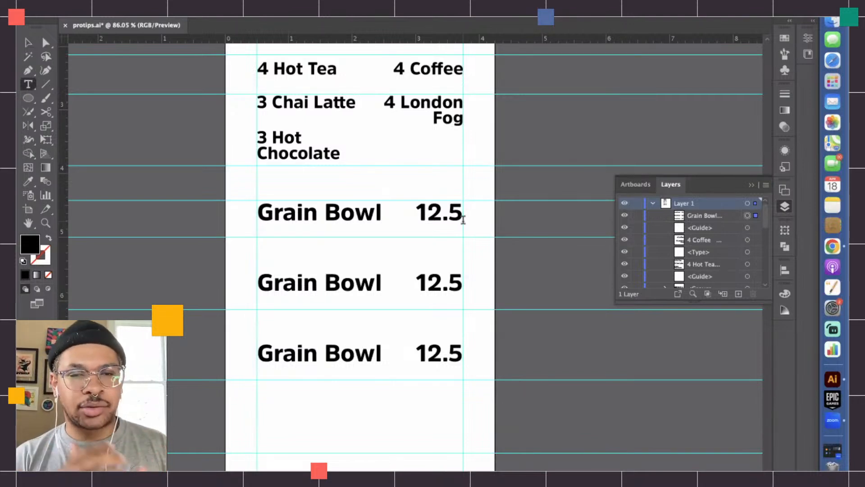
Replace "Grain Bowl" in the middle food line with "Ceasar"
left_click_drag(381, 287, 242, 284)
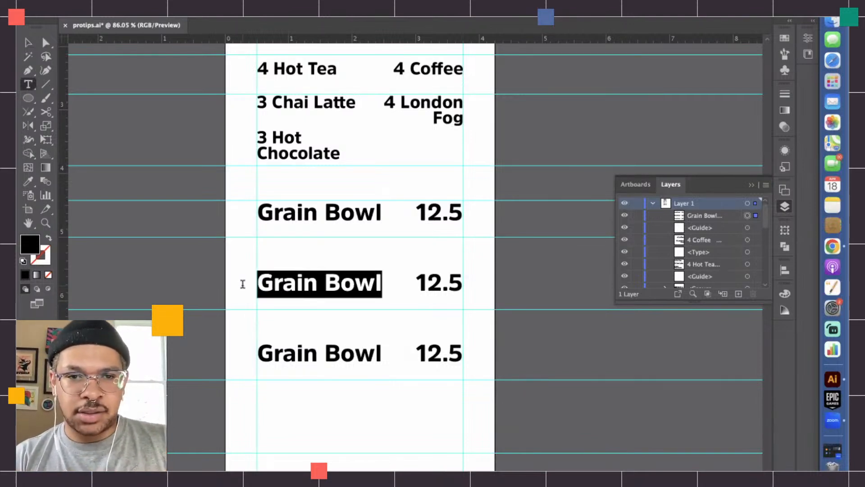
scroll(439, 290, "down", 2)
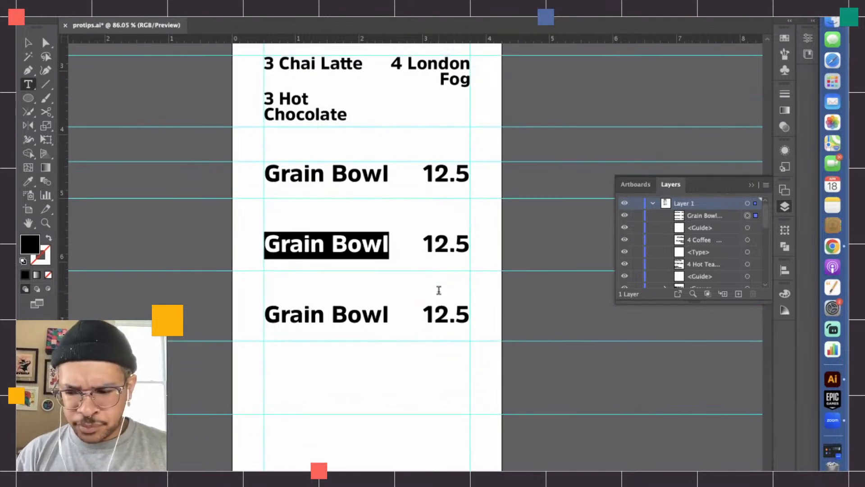
type("Caes")
key("BackSpace")
key("BackSpace")
key("BackSpace")
type("wa")
key("BackSpace")
key("BackSpace")
type("easa")
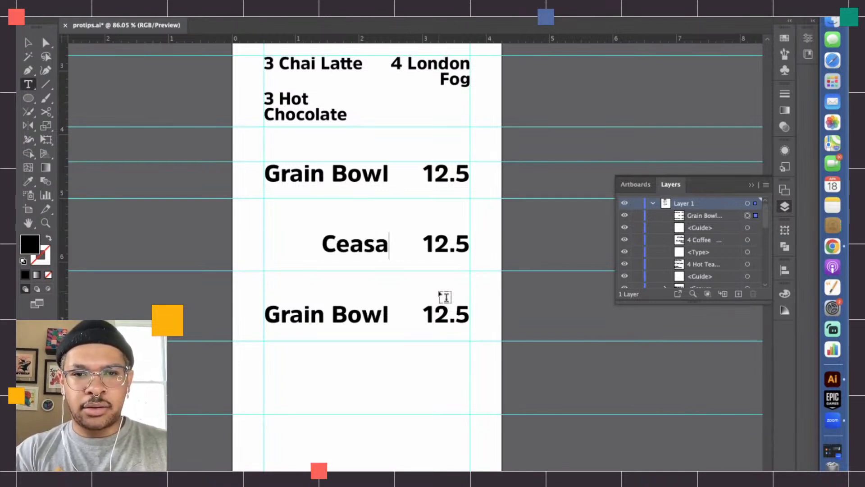
type("r")
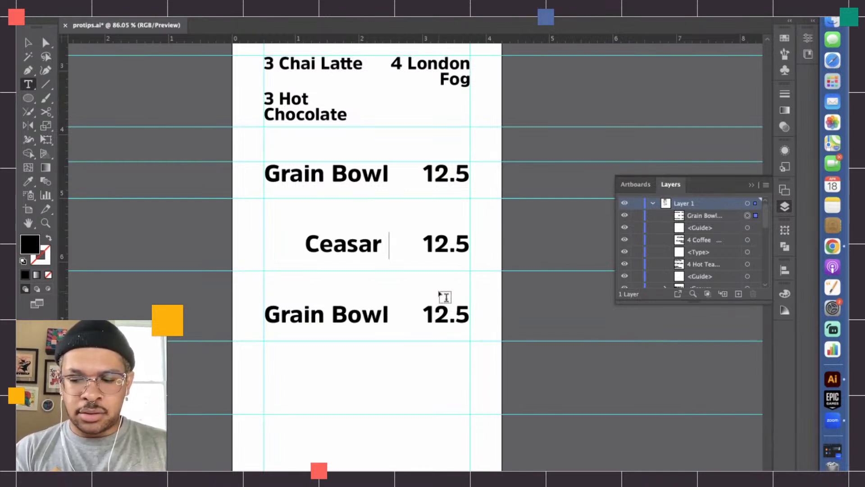
Change the "Ceasar" price to 13 and adjust the gap before it so the line starts near the left margin guide
left_click_drag(431, 244, 478, 245)
type("3")
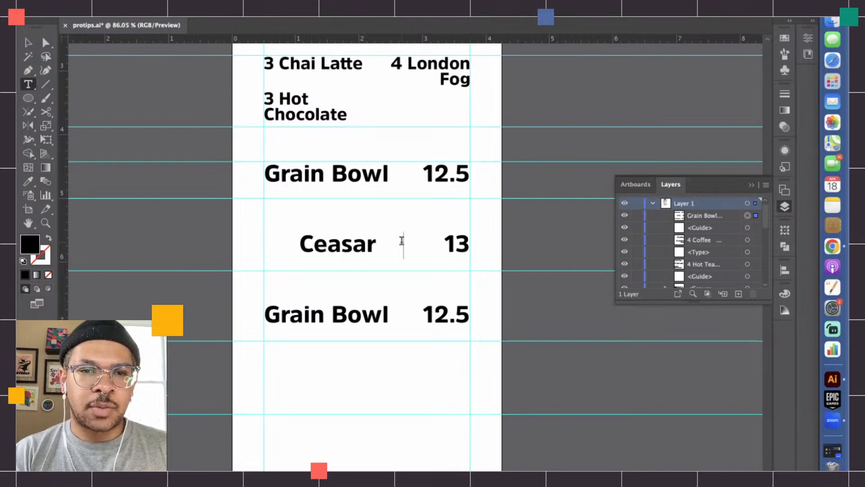
key("Escape")
double_click(343, 247)
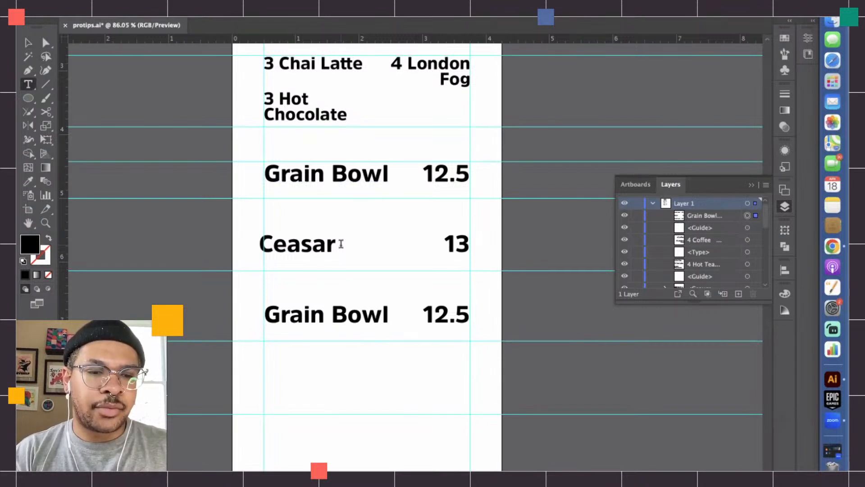
key("BackSpace")
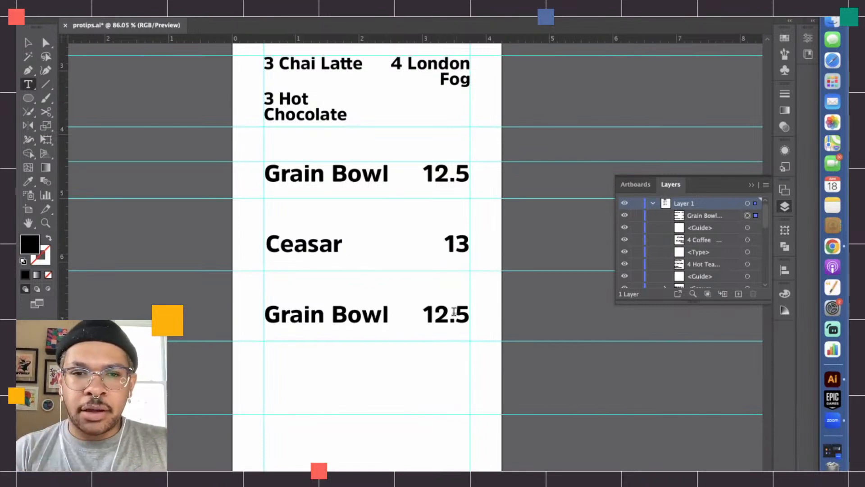
Replace the third food line's name with "Avocado Toast" and its price with 9
left_click_drag(388, 314, 272, 304)
type("Avocado")
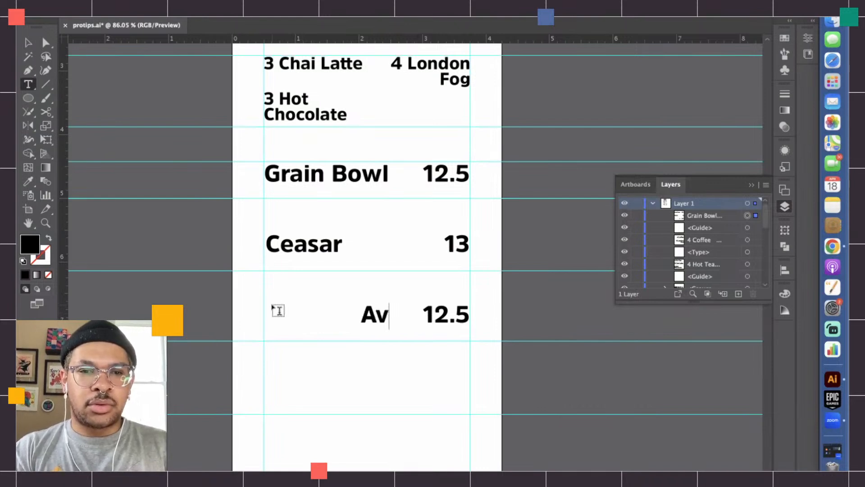
type(" Toast")
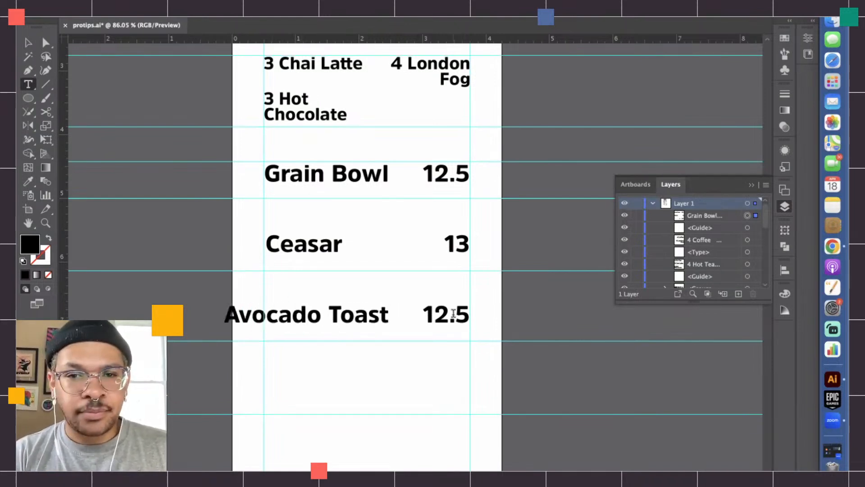
left_click_drag(427, 314, 474, 314)
type("9")
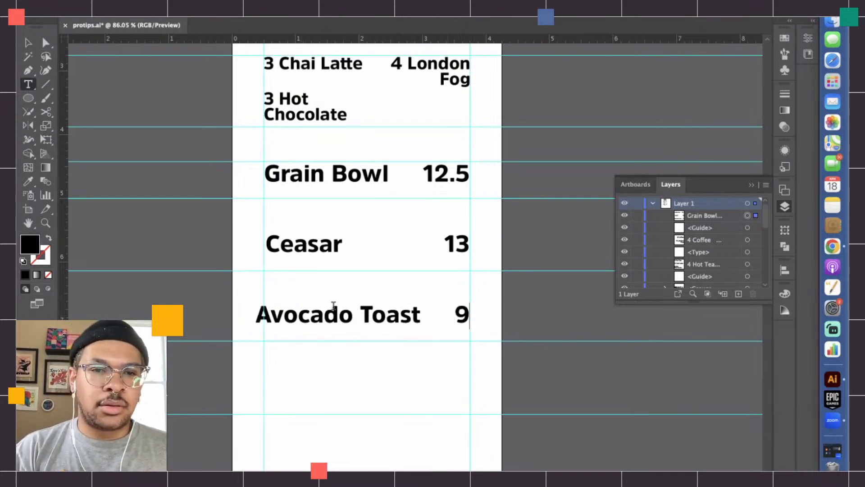
Delete spacing between "Avocado Toast" and "9" so the name fits inside the left margin guide
left_click(27, 43)
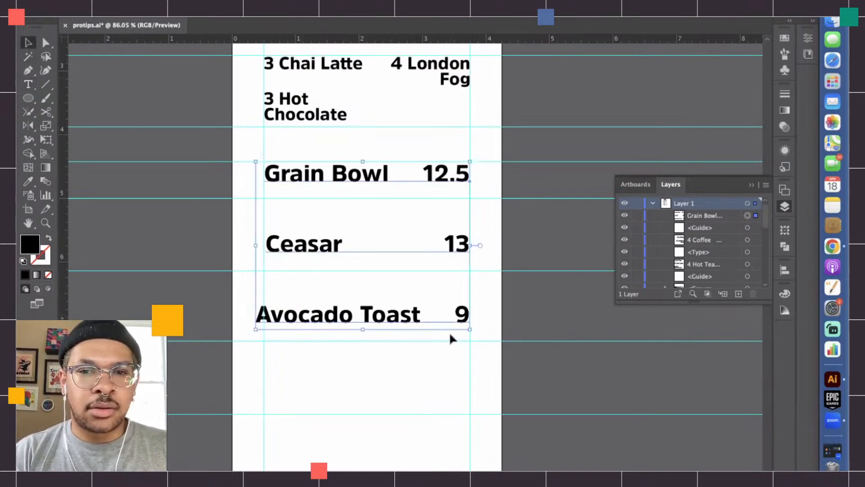
key("t")
left_click(451, 318)
key("BackSpace")
key("BackSpace")
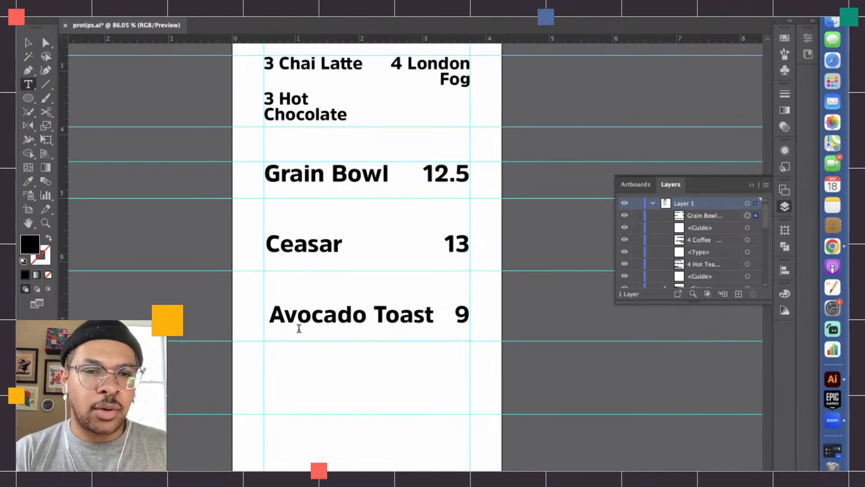
Set the tracking of the gap between "Avocado Toast" and "9" to -30 to align the line with the left margin guide
left_click_drag(429, 318, 453, 318)
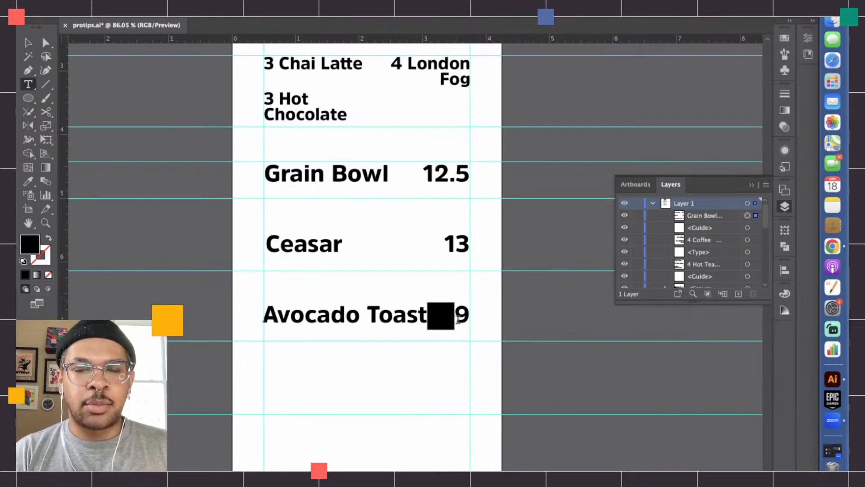
key("super+t")
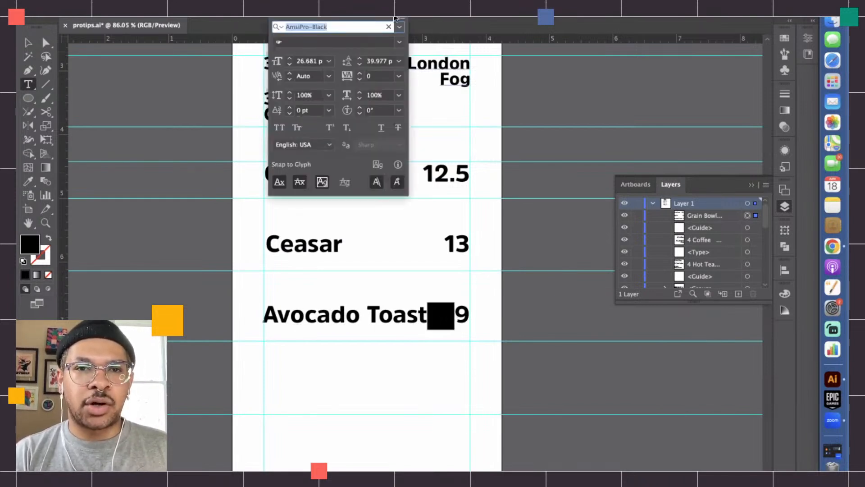
left_click(359, 80)
left_click(359, 80)
left_click(360, 79)
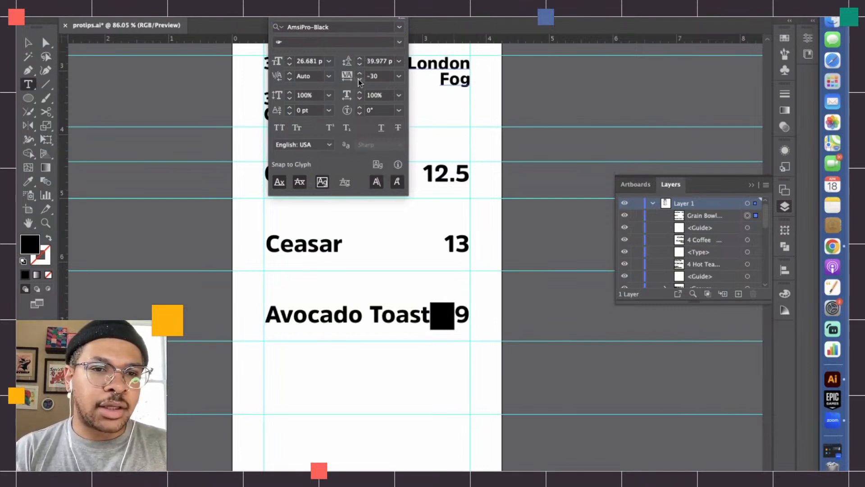
key("super+t")
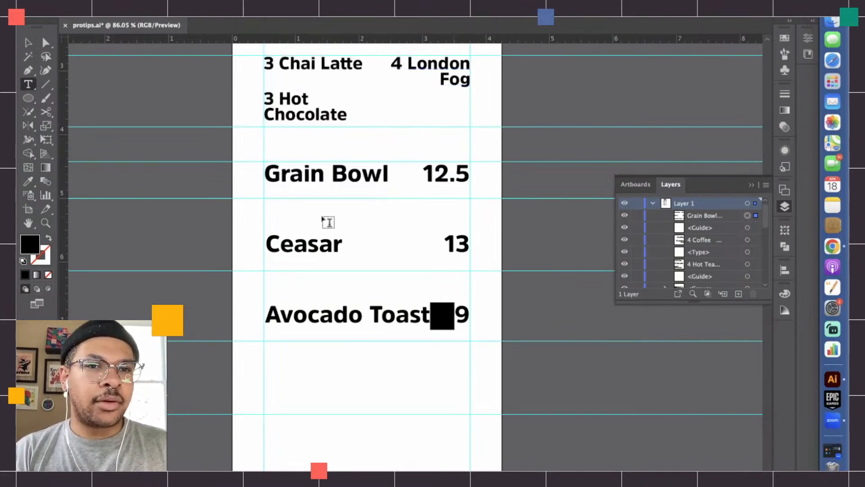
Widen the gap between "Ceasar" and "13" and set its tracking to -19 to align the name with the left margin guide
left_click(342, 245)
left_click_drag(348, 245, 436, 245)
key("super+t")
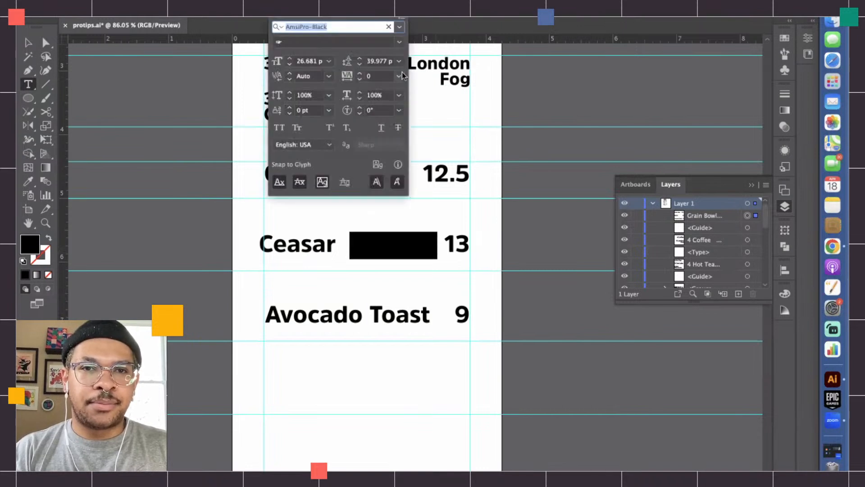
left_click(355, 78)
left_click(355, 78)
left_click(355, 78)
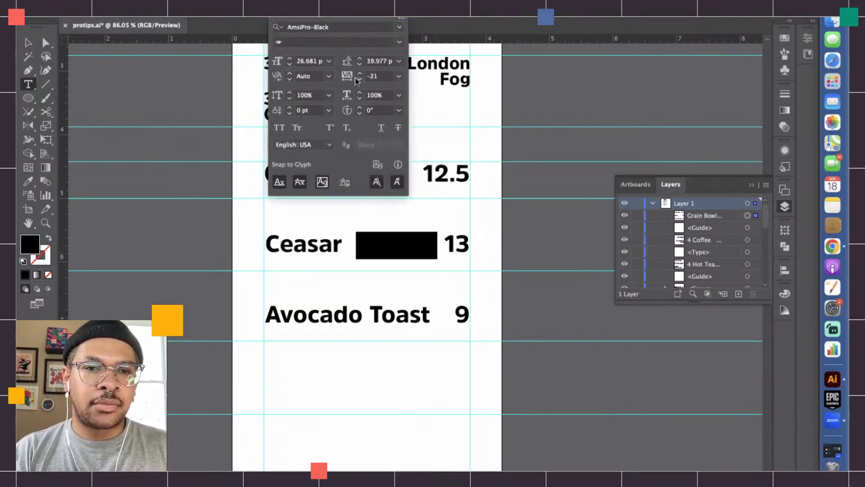
left_click(356, 70)
left_click(356, 71)
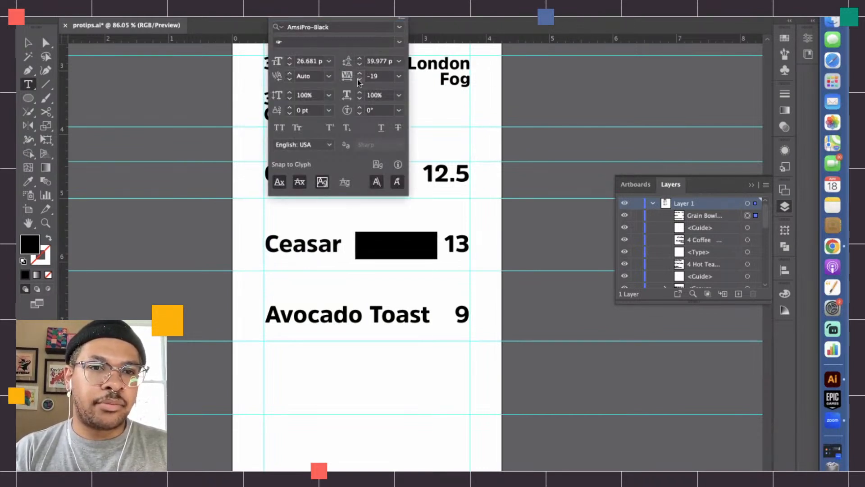
key("super+t")
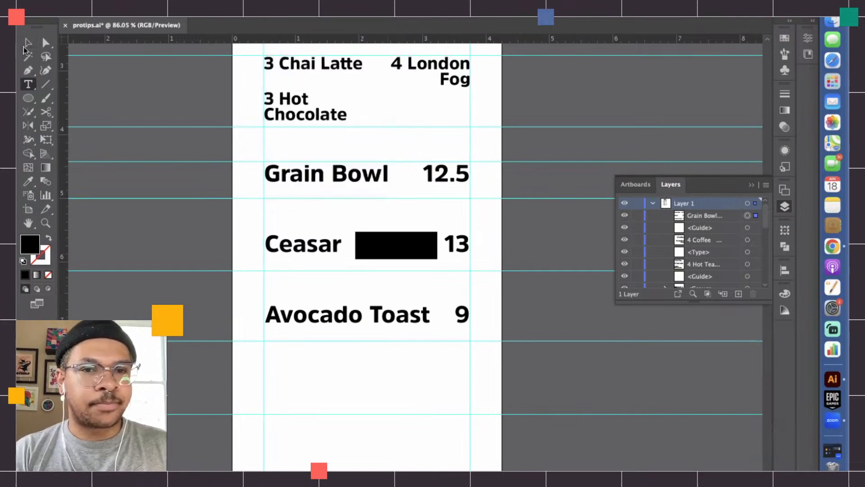
left_click(559, 233, "super")
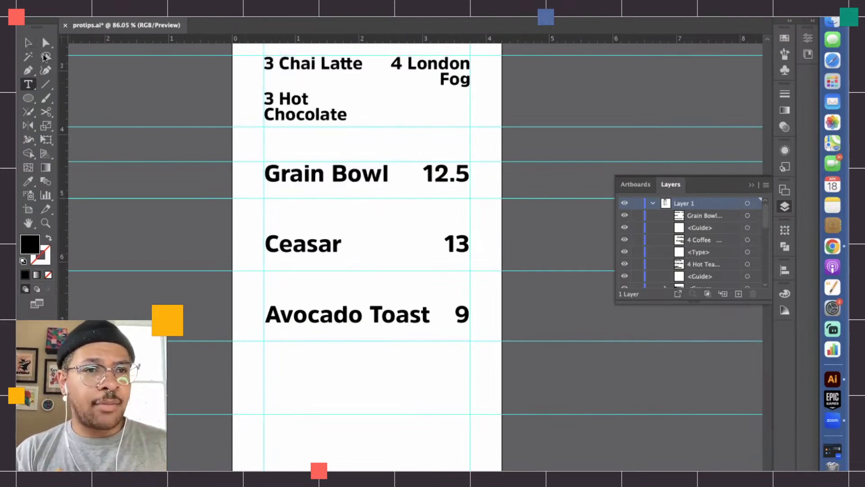
left_click(32, 42)
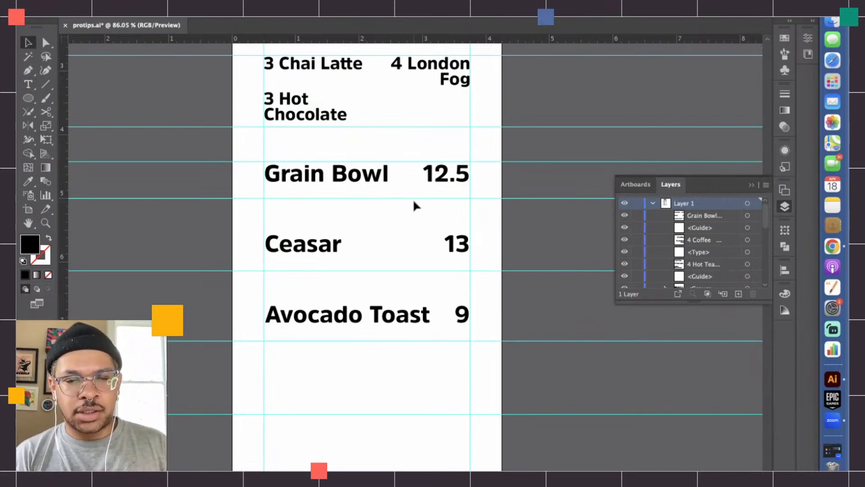
Add a new line directly below "Grain Bowl 12.5" reading "sample sample sample"
key("t")
left_click(466, 174)
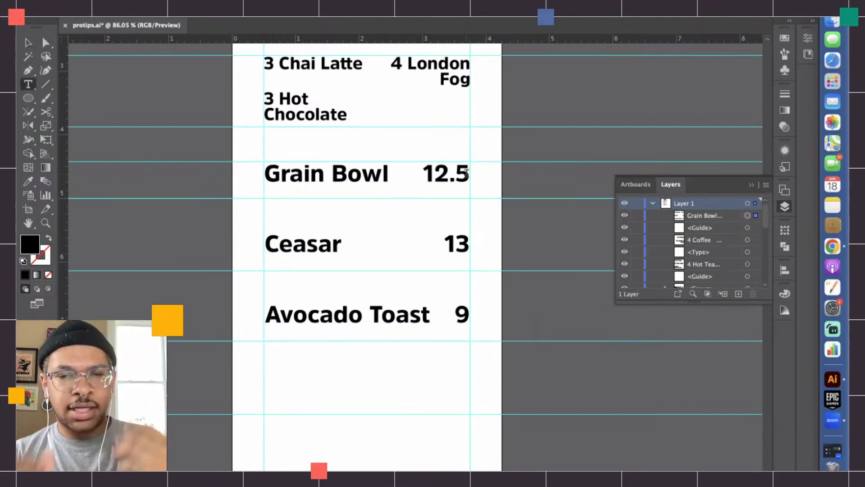
key("Return")
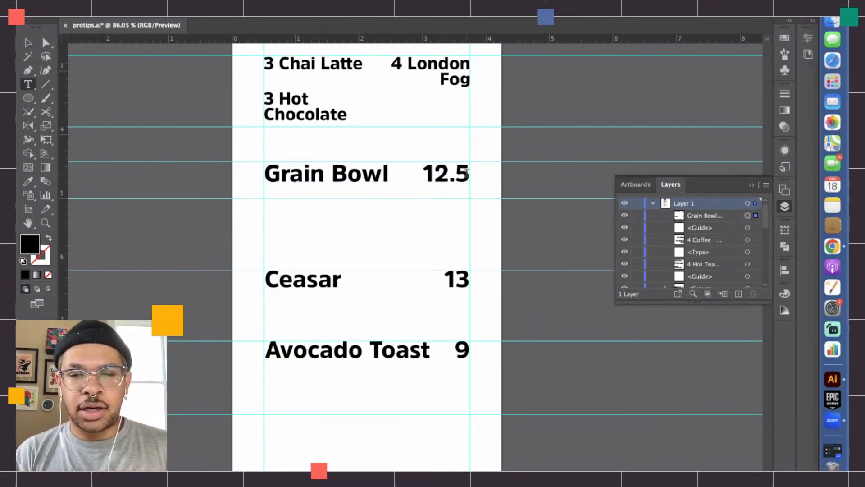
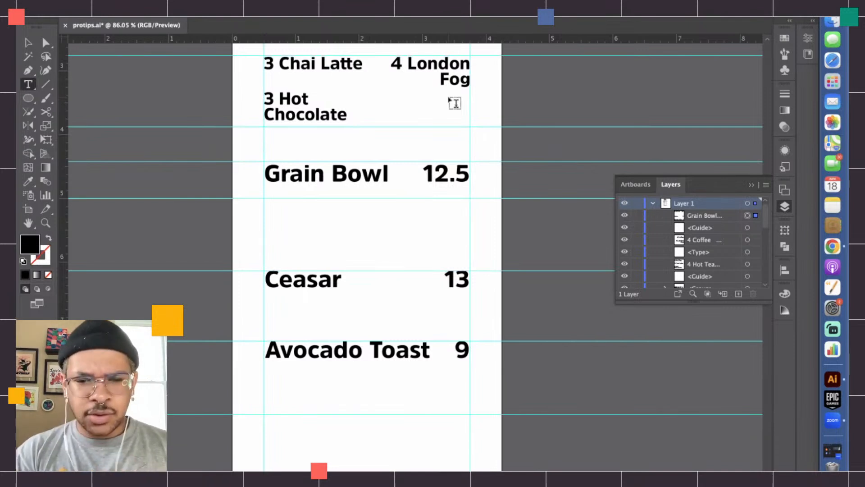
type("sample ")
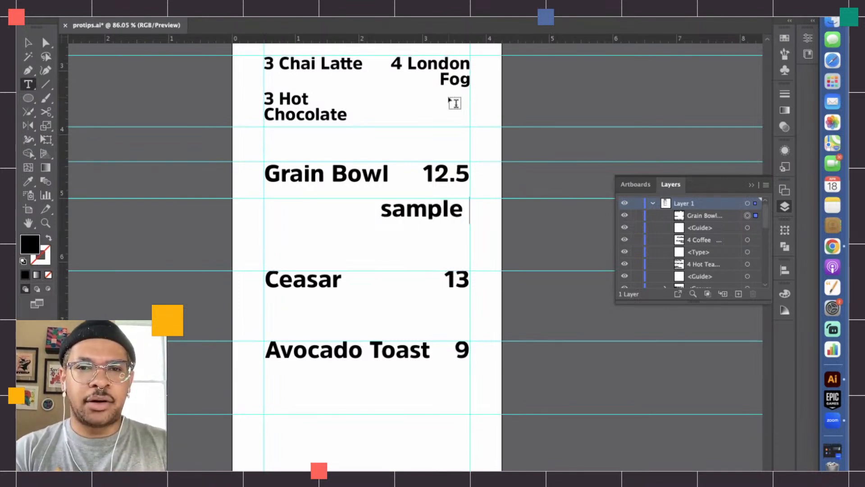
type("sample sample samp")
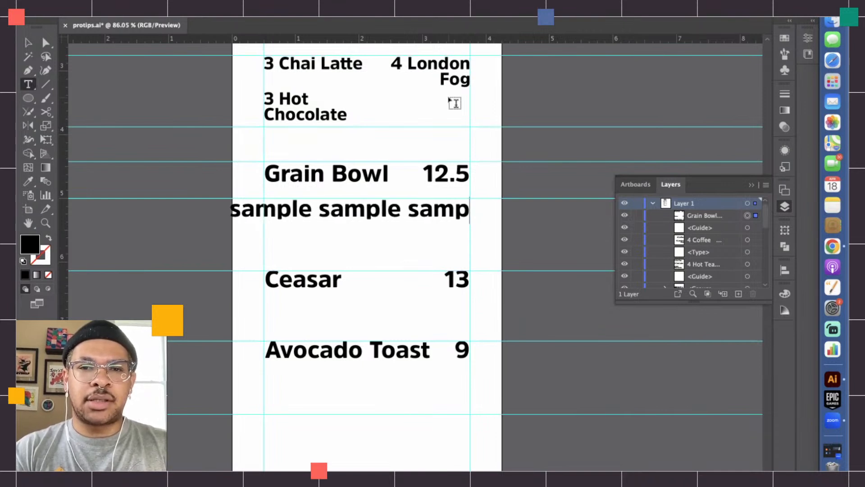
Add a second description line reading "sample sample sample" beneath the first one
key("Return")
type("samop")
key("BackSpace")
key("BackSpace")
type("ple sam")
key("BackSpace")
type("mple sapml")
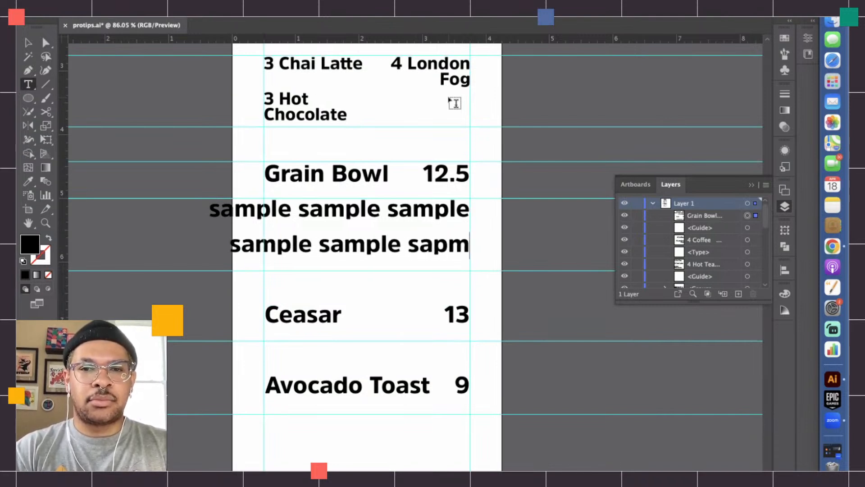
key("BackSpace")
key("BackSpace")
key("BackSpace")
type("mple")
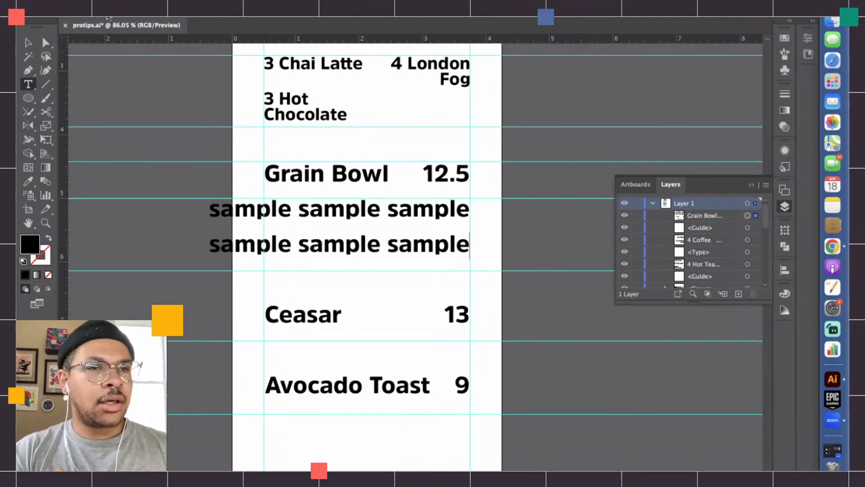
Set both sample description lines to 20 pt leading and a 10 pt font size
double_click(26, 44)
left_click(428, 334)
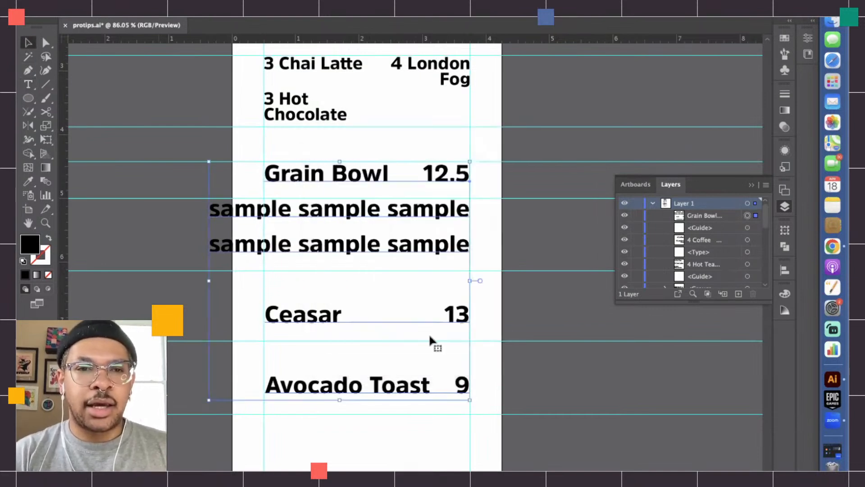
key("t")
left_click_drag(468, 247, 211, 201)
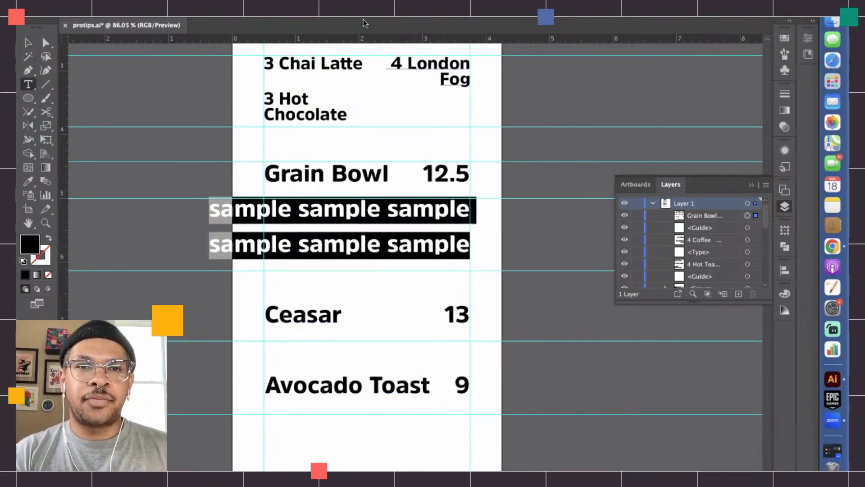
key("super+t")
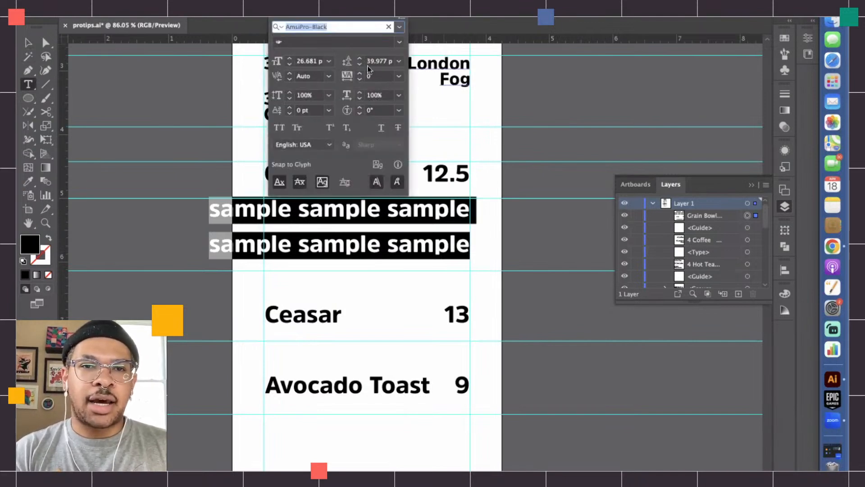
left_click(359, 64)
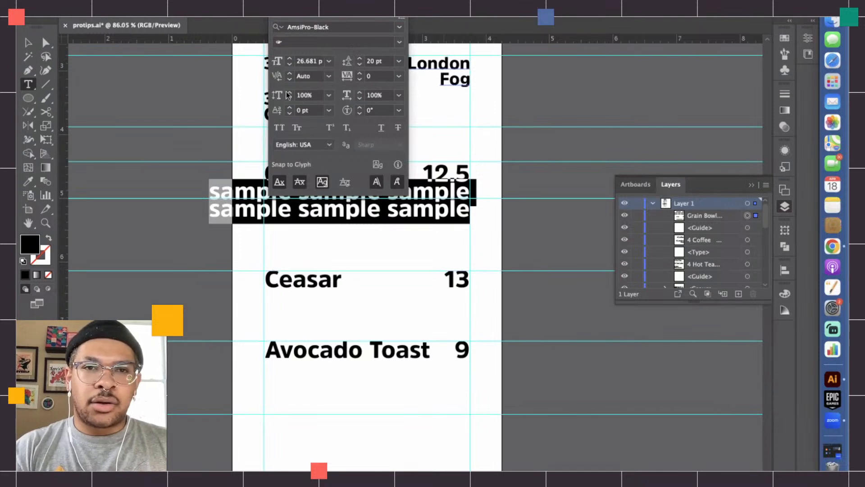
left_click(290, 66)
left_click(290, 66)
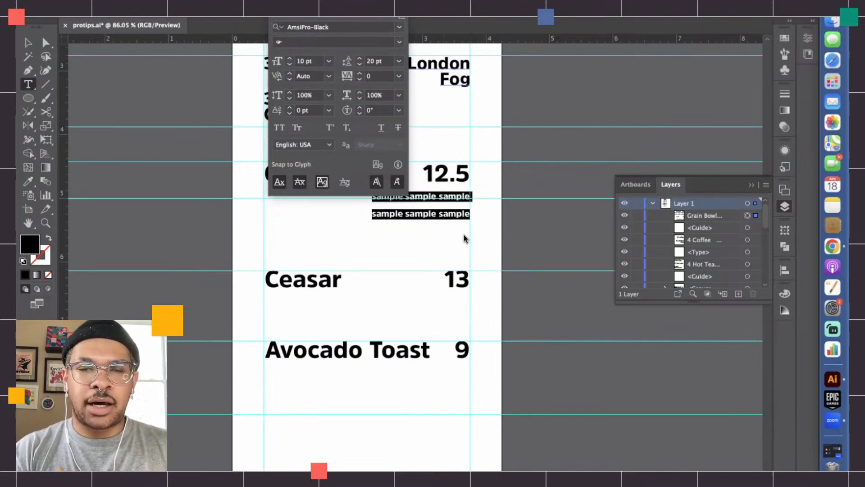
Tighten the leading of the two sample description lines to 12 pt
left_click(358, 65)
left_click(359, 65)
left_click(359, 65)
left_click(359, 66)
left_click(359, 66)
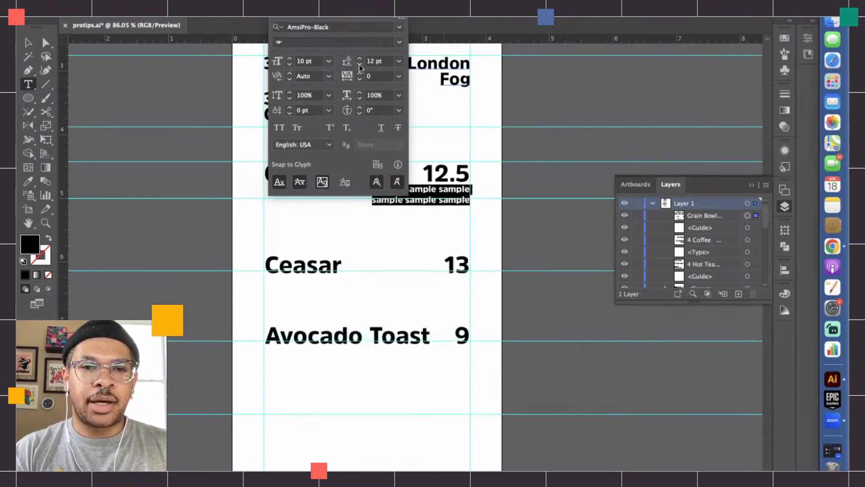
Tighten the leading of the two sample description lines under "Grain Bowl" to 9 pt and deselect the text
left_click(359, 65)
left_click(359, 66)
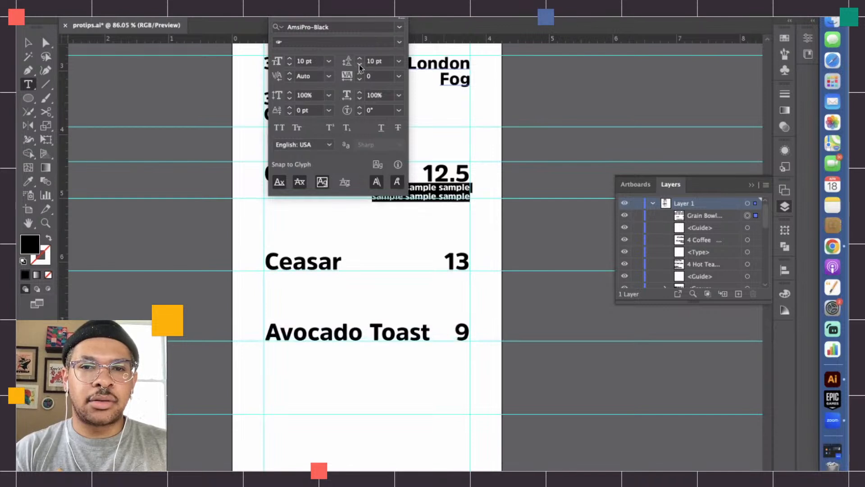
left_click(358, 65)
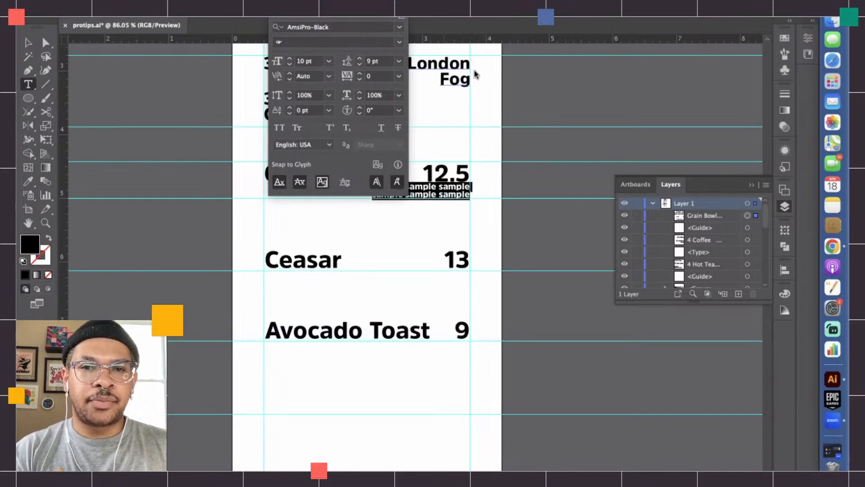
key("Escape")
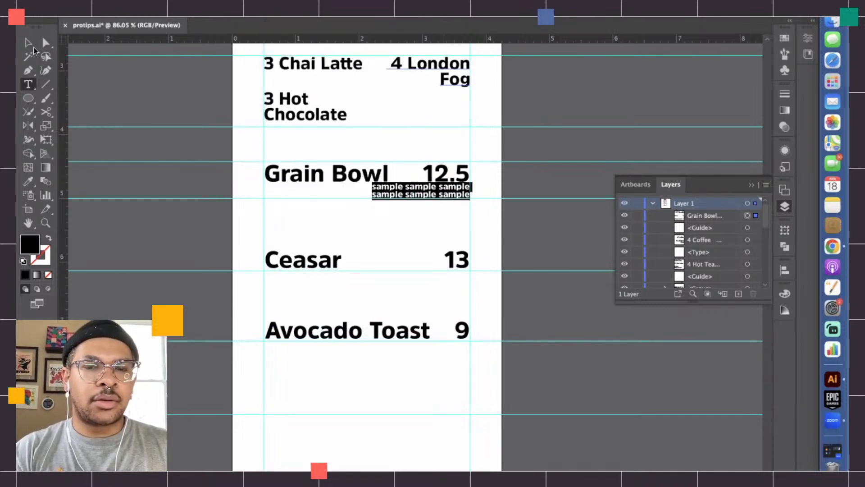
left_click(416, 237)
left_click(28, 42)
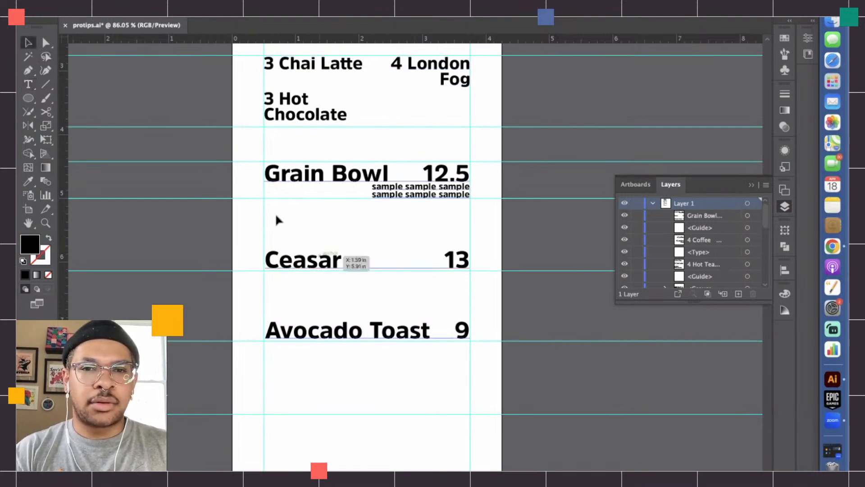
Set the leading of the two sample description lines under "Grain Bowl" to 10 pt and copy both lines
key("t")
left_click(459, 193)
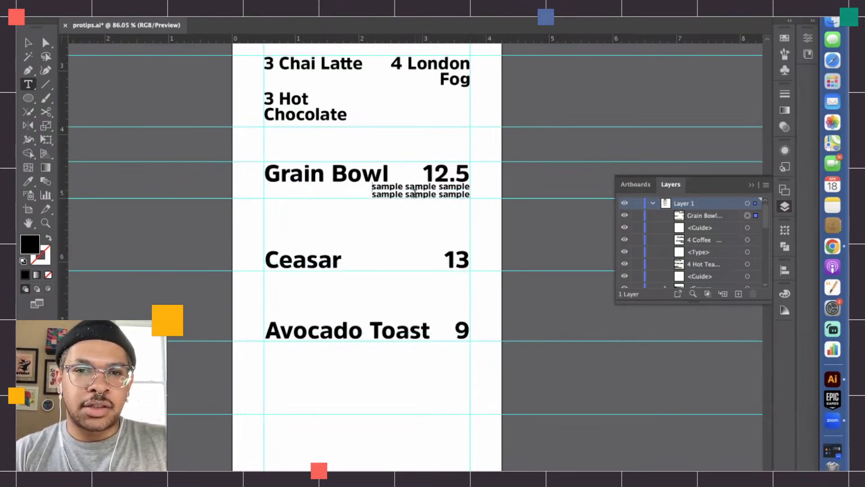
left_click_drag(372, 184, 473, 200)
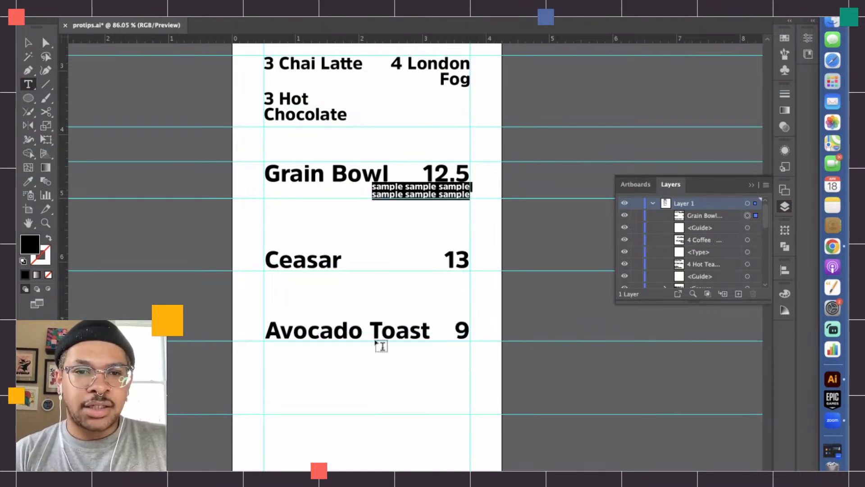
left_click(27, 43)
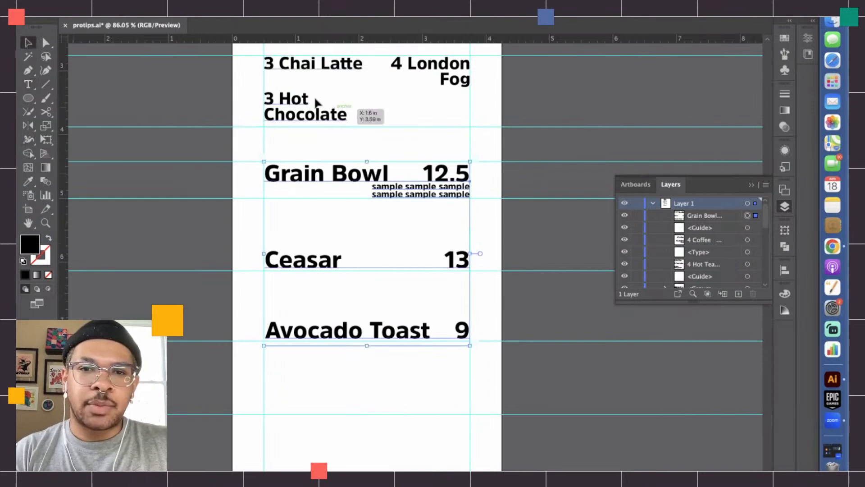
double_click(380, 194)
left_click_drag(372, 184, 473, 200)
key("super+c")
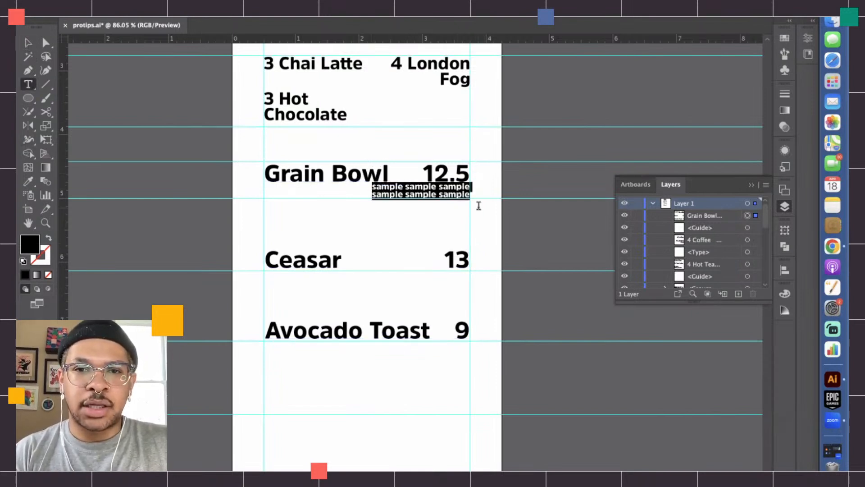
key("super+t")
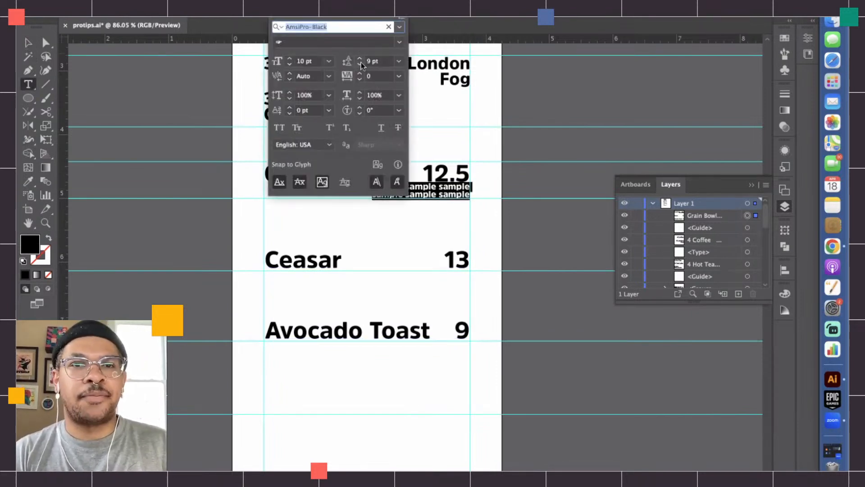
left_click(359, 59)
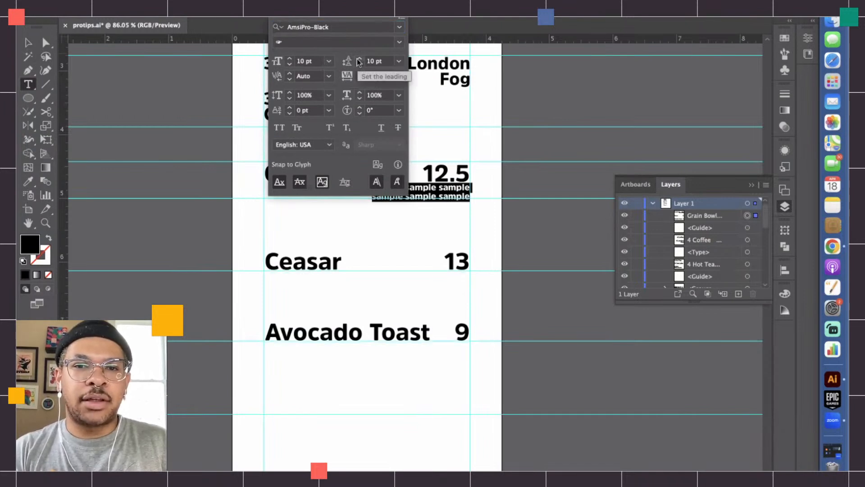
key("super+t")
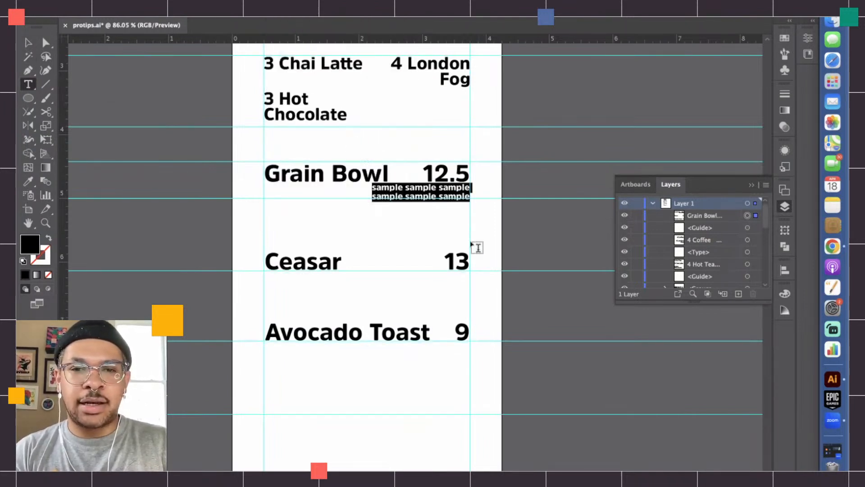
key("Escape")
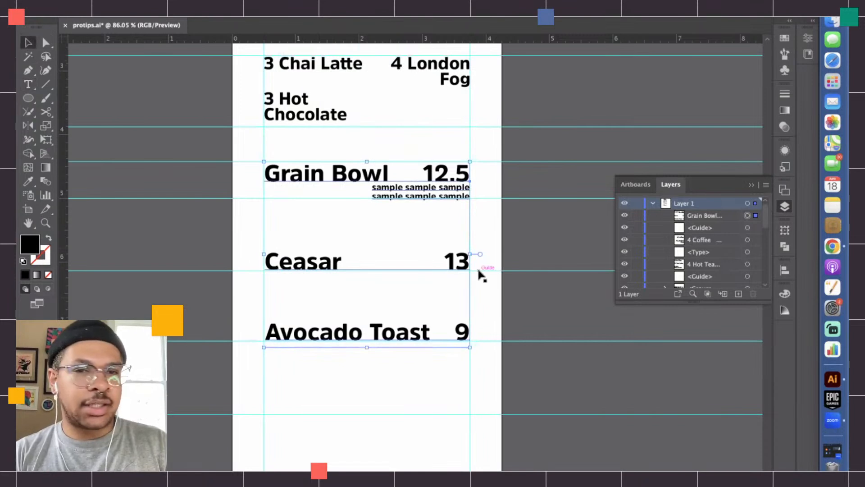
Paste the two copied description lines beneath "Ceasar 13" and again beneath "Avocado Toast 9"
key("t")
left_click(467, 262)
key("Return")
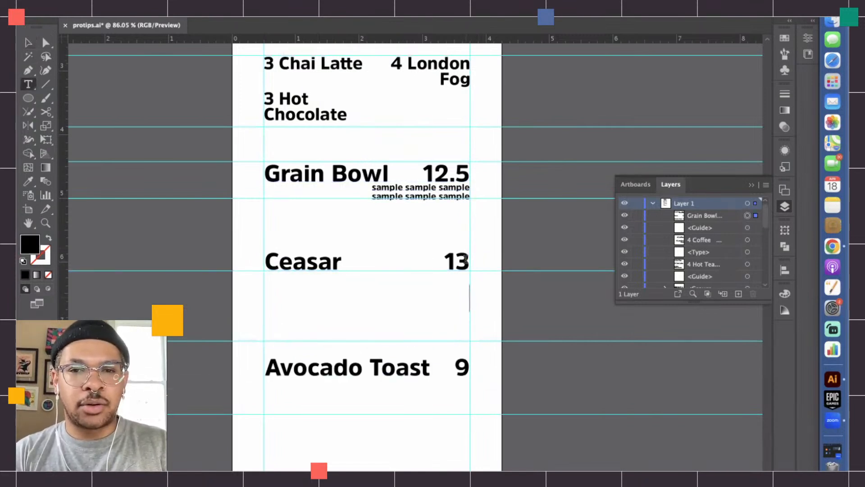
key("super+v")
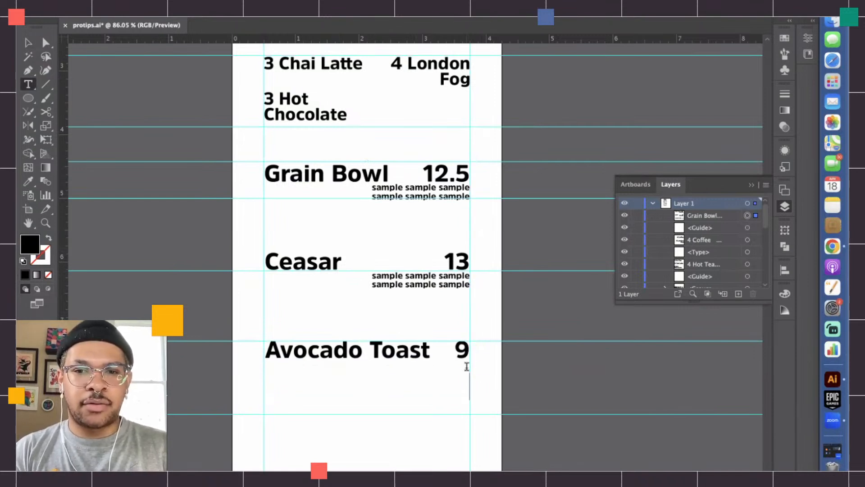
left_click(455, 342)
key("super+v")
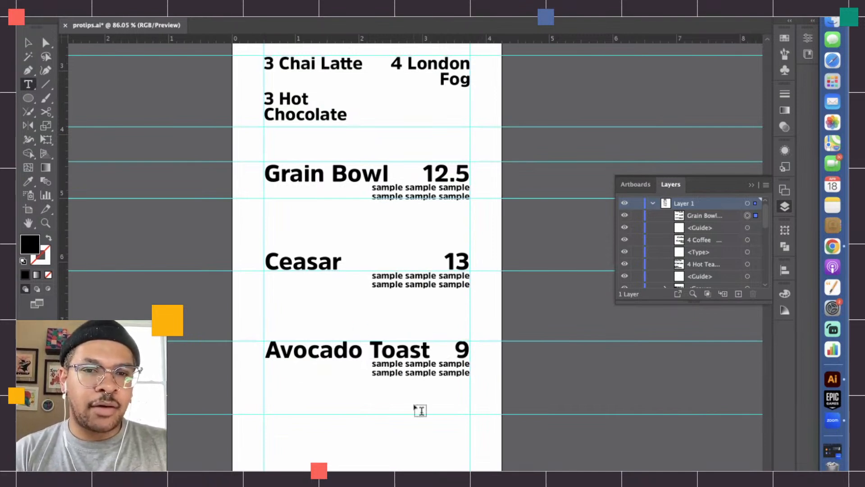
left_click(30, 42)
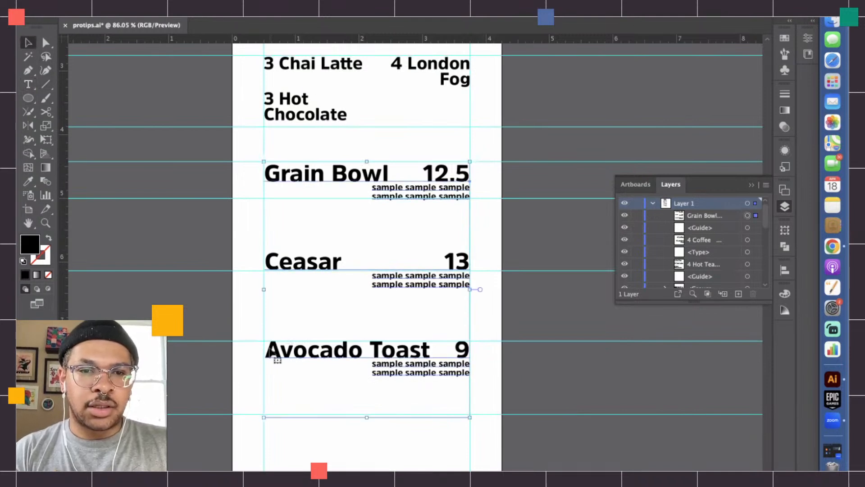
Reduce the leading of the blank line above "Avocado Toast" to 0.1 pt
key("t")
left_click_drag(267, 345, 485, 335)
key("super+t")
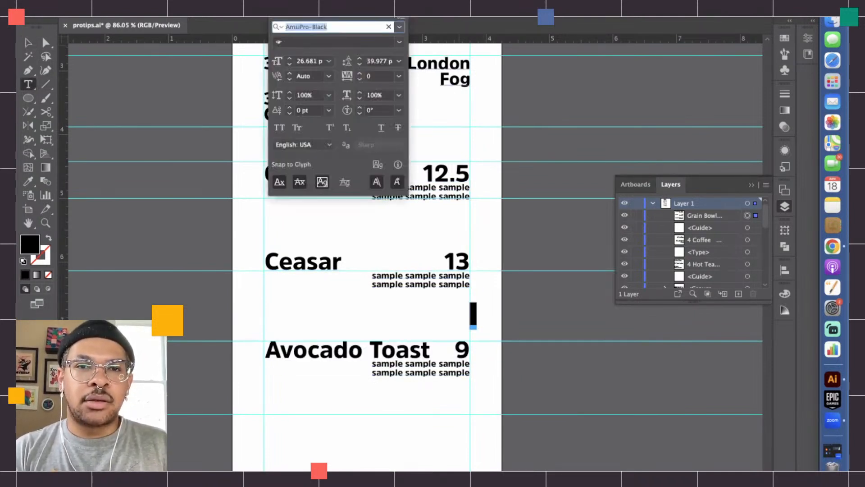
left_click(359, 64)
left_click(359, 64)
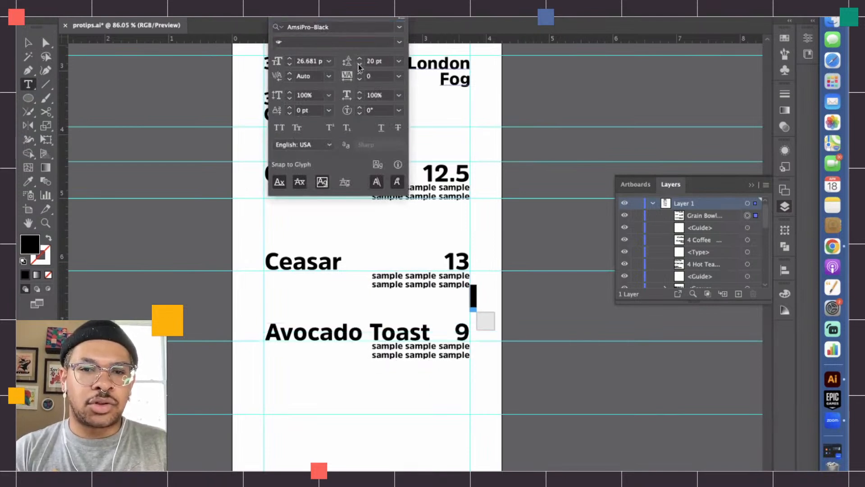
left_click(358, 64)
left_click(358, 64)
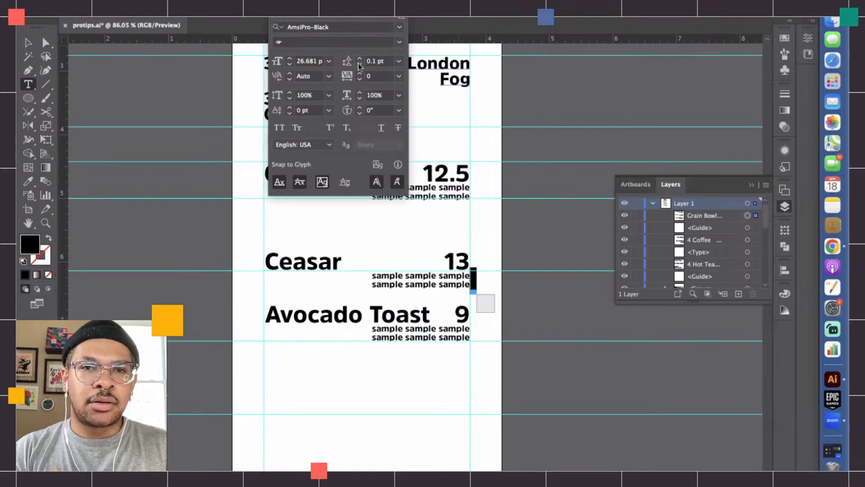
Reduce the leading of the "Ceasar 13" line to 0.1 pt and deselect the text
left_click_drag(267, 262, 470, 262)
key("super+t")
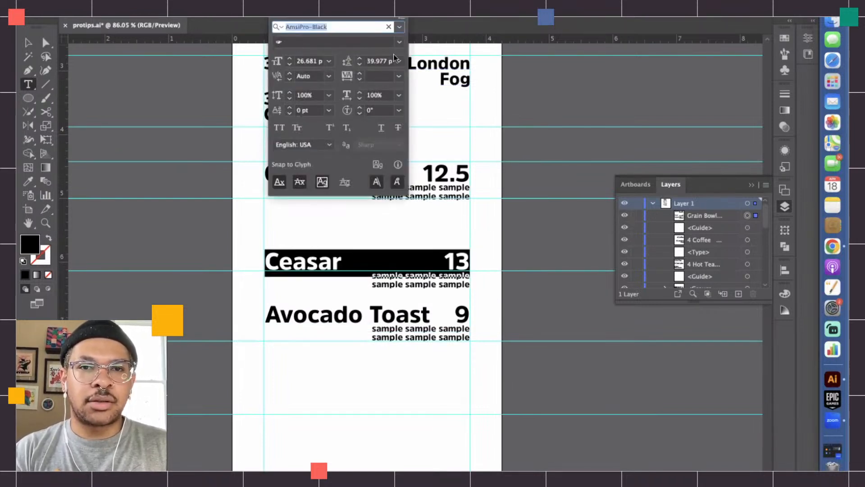
left_click(359, 66)
left_click(359, 65)
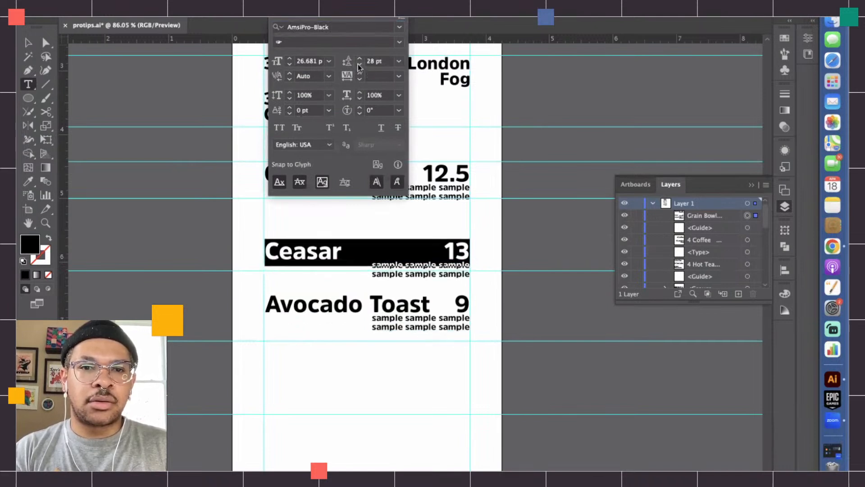
left_click(359, 66)
left_click(360, 65)
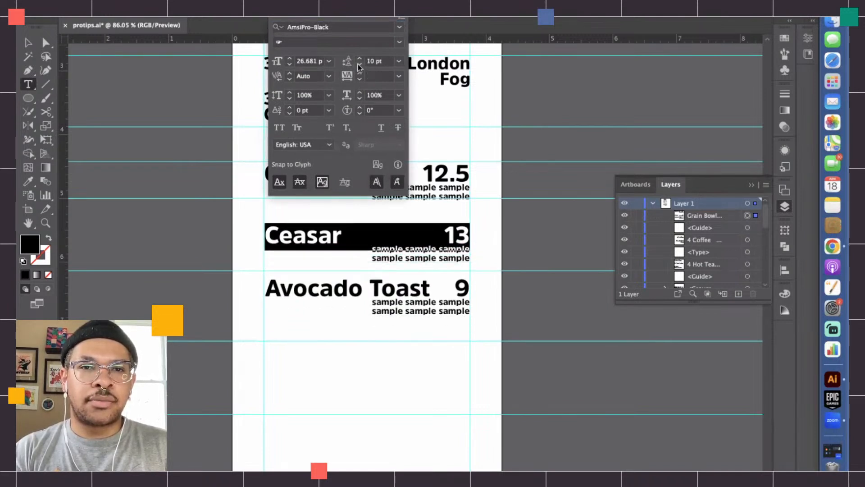
left_click(359, 66)
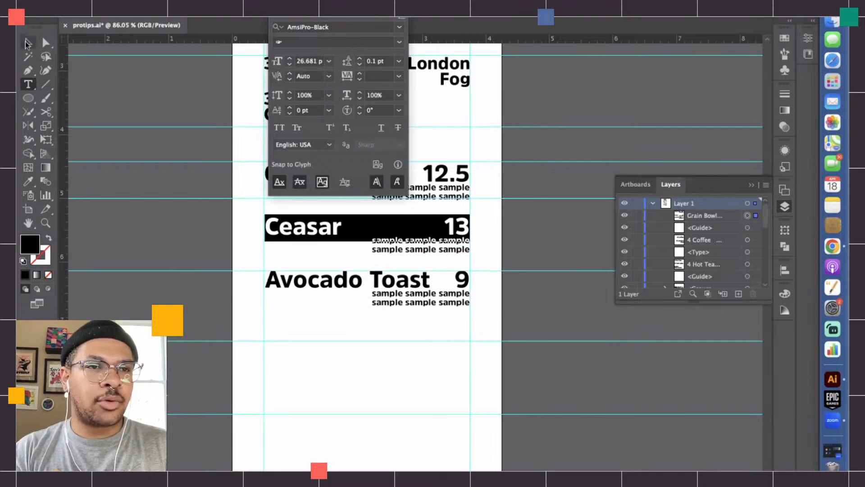
key("super+t")
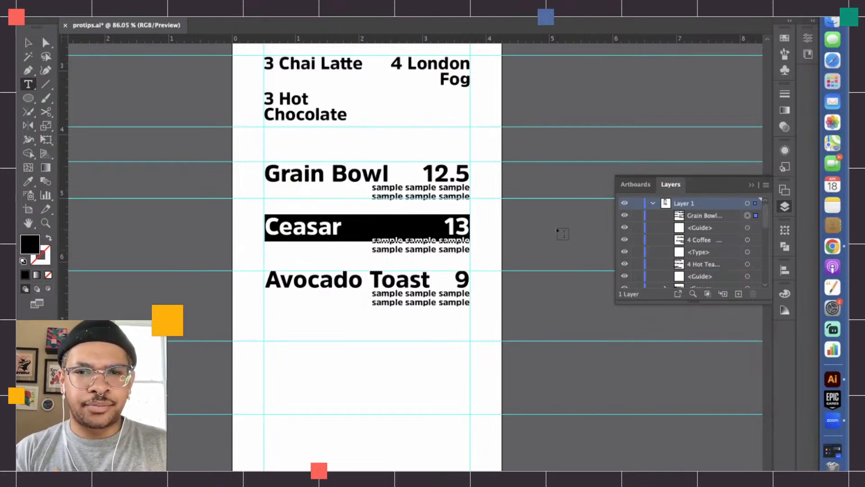
left_click(28, 42)
left_click(515, 247)
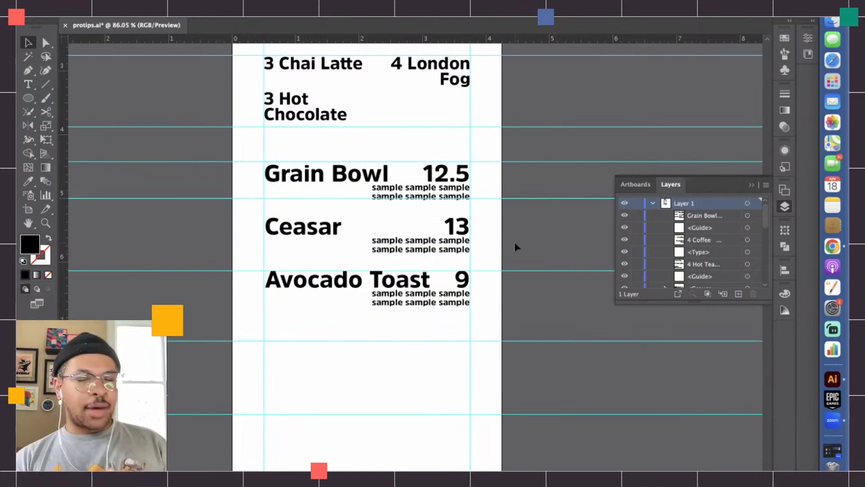
Try moving the whole food list slightly lower on the menu and undo the move
left_click_drag(289, 233, 286, 254)
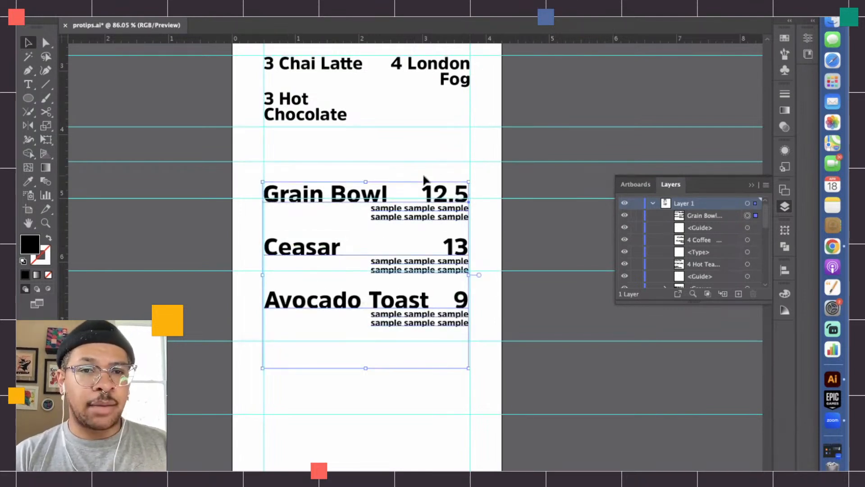
left_click(558, 182)
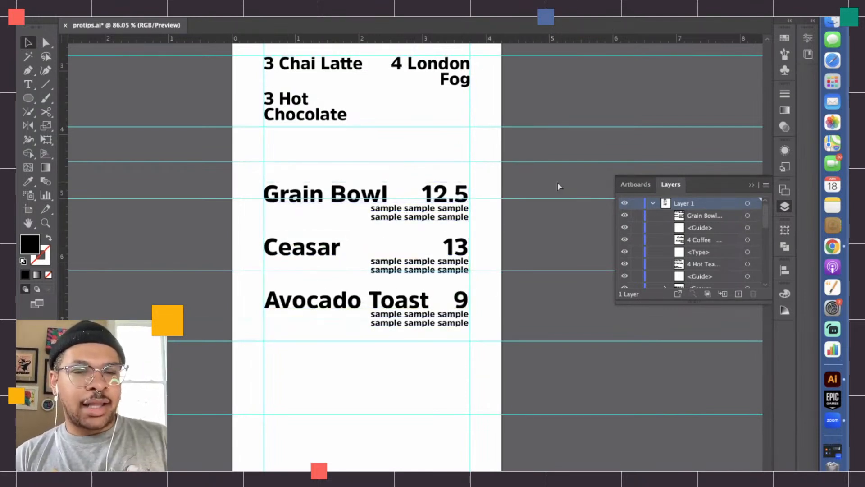
key("super+z")
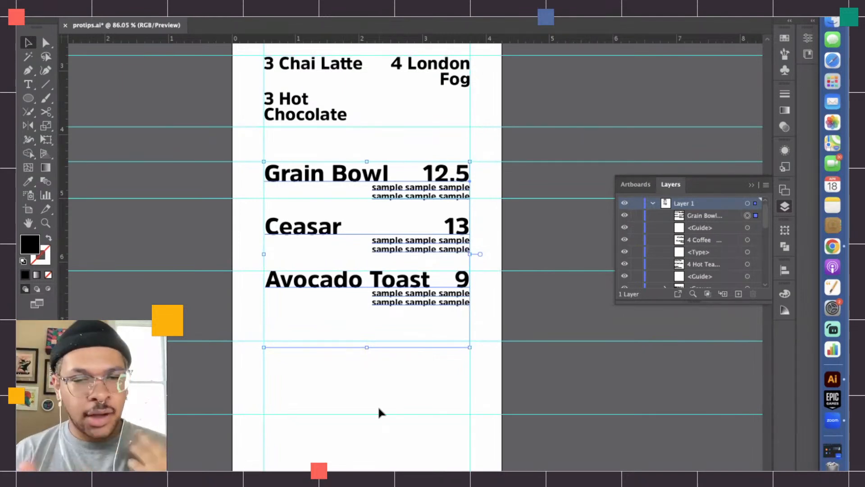
Try adding a blank line above "Avocado Toast" and remove it again
key("t")
left_click(266, 279)
key("Return")
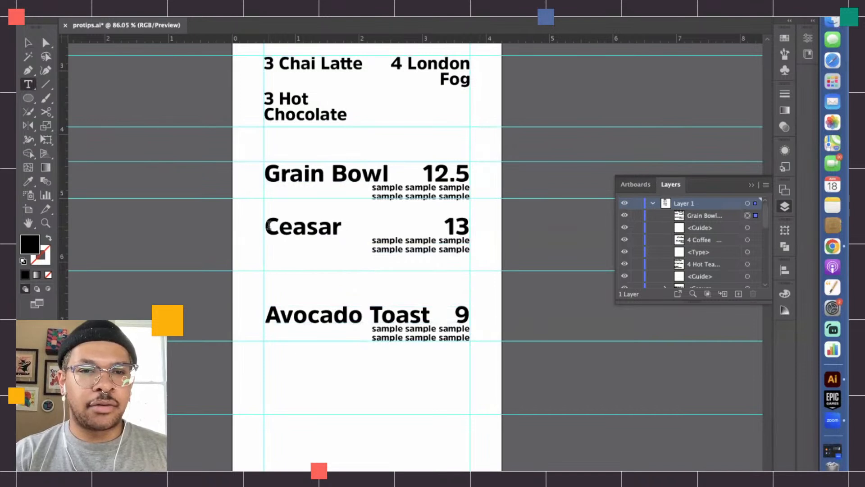
key("BackSpace")
Set the leading of the "Ceasar 13" line to 8 pt
left_click_drag(266, 227, 473, 223)
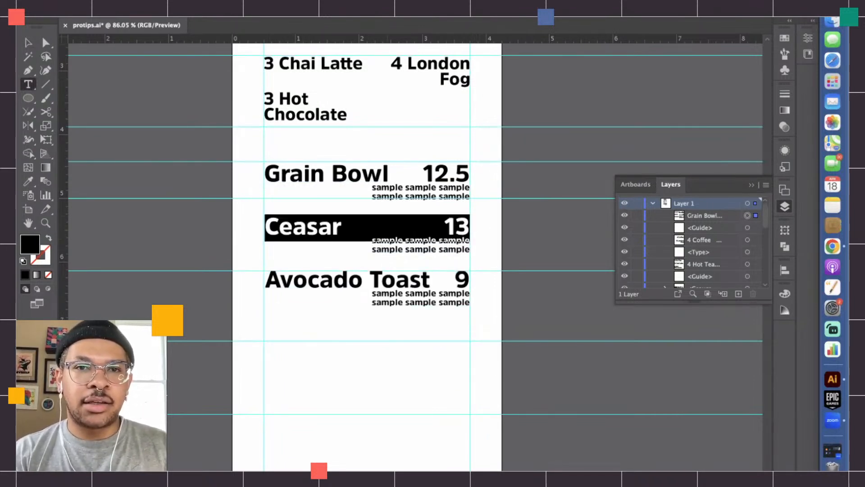
key("super+t")
left_click(359, 58)
left_click(360, 59)
left_click(360, 59)
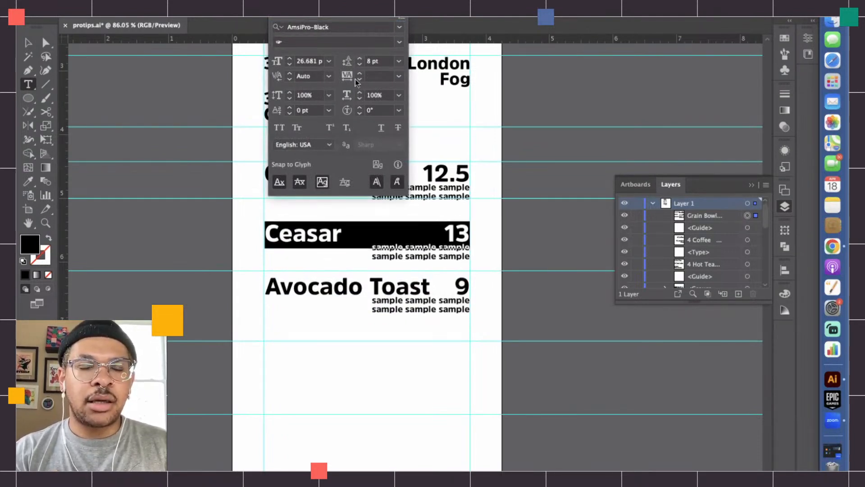
key("super+t")
Increase the leading of the "Avocado Toast 9" line to 48 pt
left_click_drag(267, 284, 475, 292)
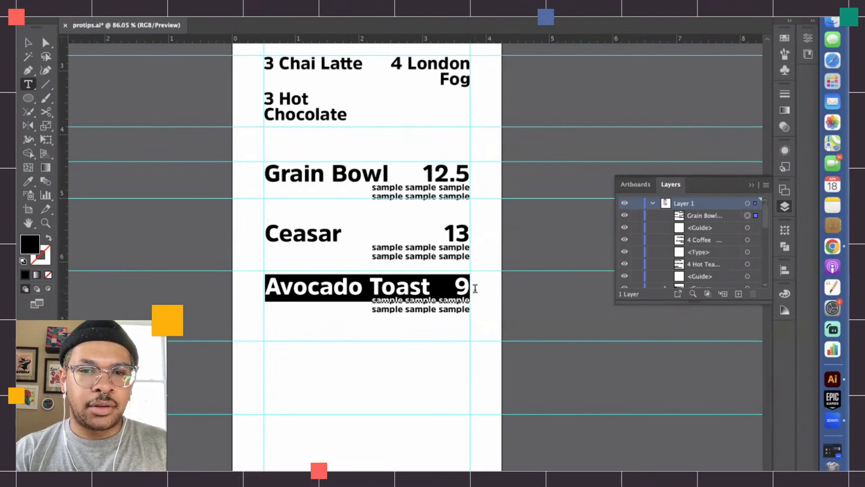
key("super+t")
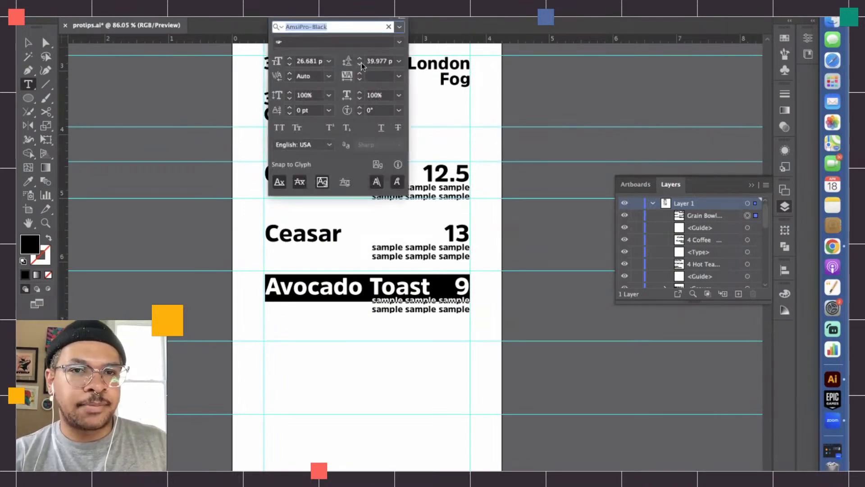
key("super+t")
left_click_drag(271, 283, 481, 279)
key("super+t")
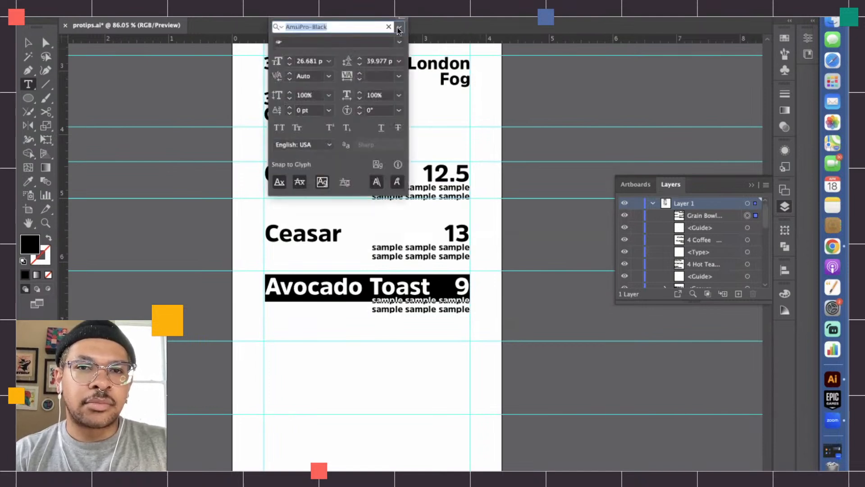
left_click(360, 58)
left_click(360, 58)
left_click(359, 58)
left_click(359, 59)
left_click(359, 59)
left_click(359, 59)
left_click(359, 59)
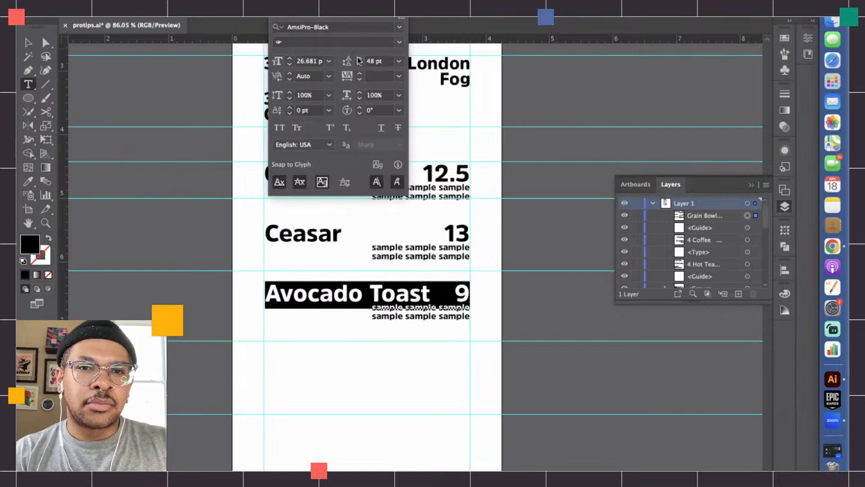
Try a leading of 49 pt on the "Avocado Toast 9" line and set it back to 48 pt
left_click(358, 57)
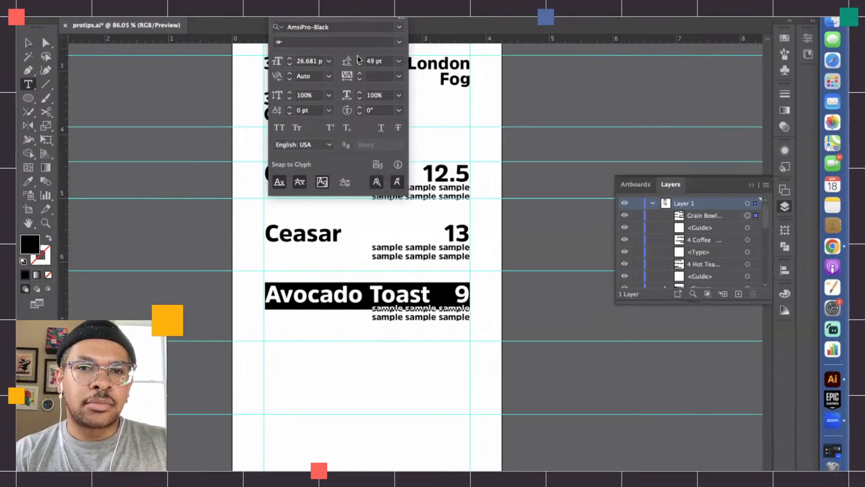
left_click(360, 64)
left_click(550, 211)
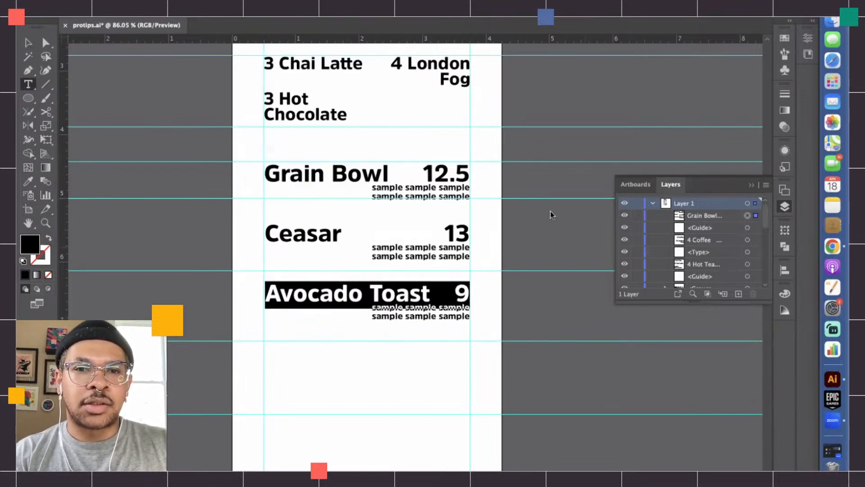
left_click(554, 234)
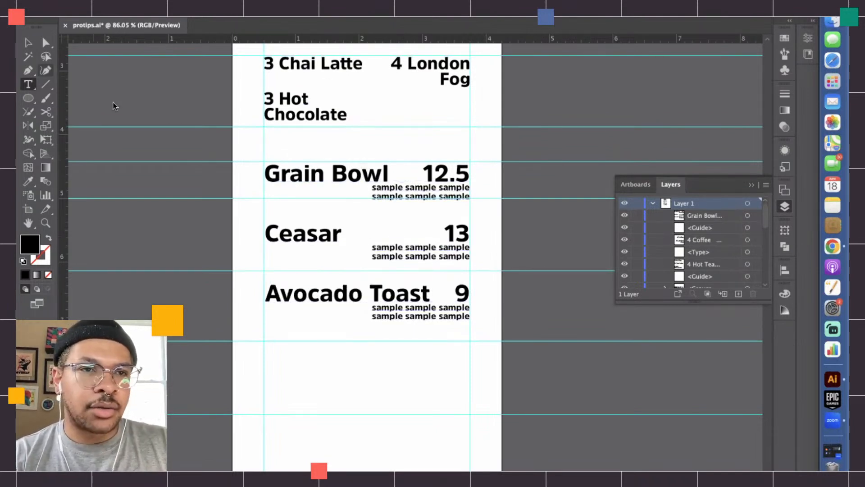
Set the leading of the "Ceasar 13" line to 16 pt
left_click_drag(266, 231, 539, 228)
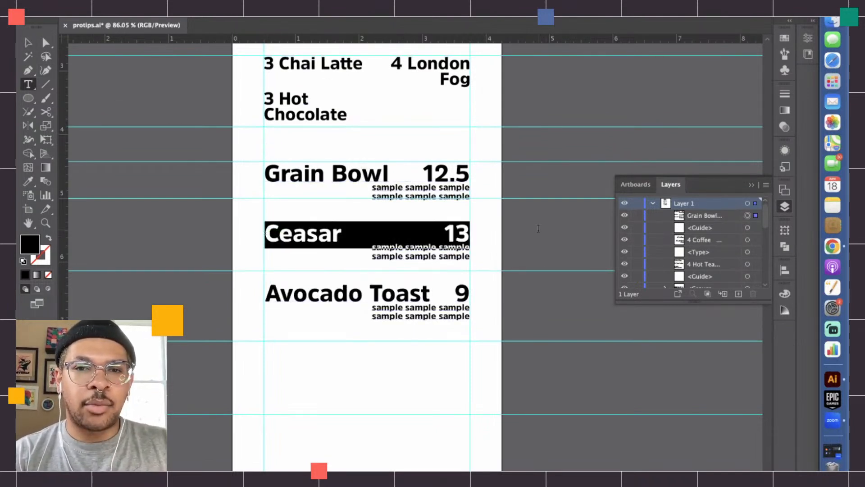
left_click(284, 17)
left_click(359, 58)
left_click(358, 59)
left_click(359, 59)
left_click(359, 59)
left_click(359, 59)
left_click(359, 58)
left_click(358, 59)
left_click(358, 58)
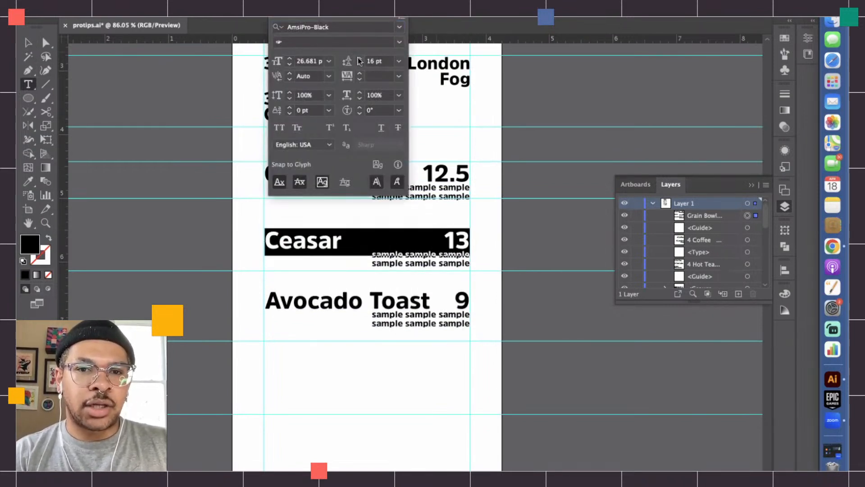
Increase the leading of the "Avocado Toast 9" line until the gap above it matches the one above "Ceasar"
left_click(340, 296)
left_click_drag(269, 302, 476, 303)
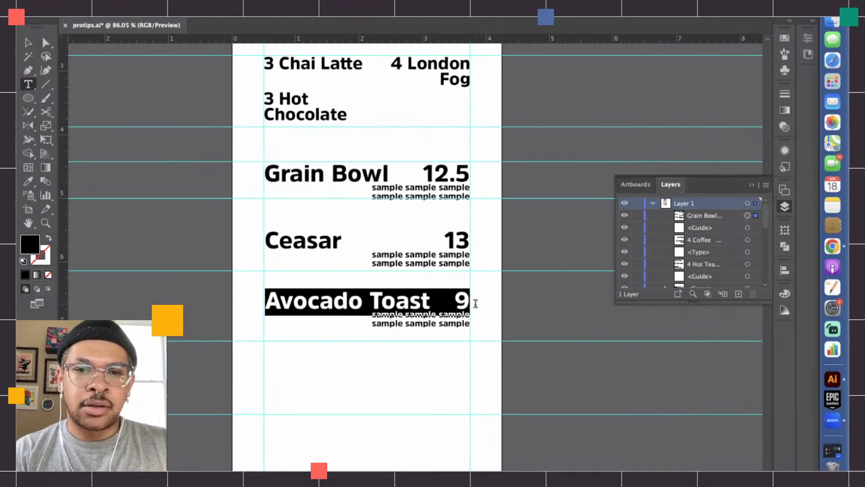
left_click(284, 17)
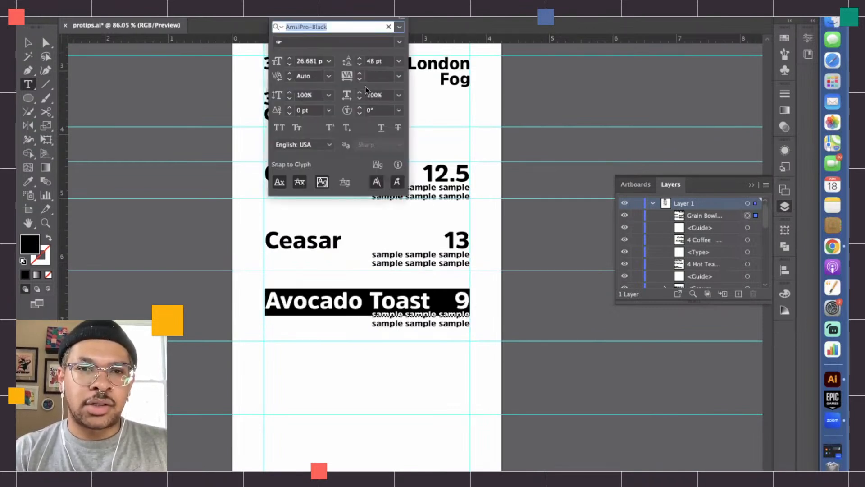
left_click(361, 58)
left_click(360, 58)
left_click(360, 59)
left_click(361, 59)
left_click(360, 58)
left_click(360, 58)
left_click(360, 58)
left_click(361, 59)
left_click(566, 188)
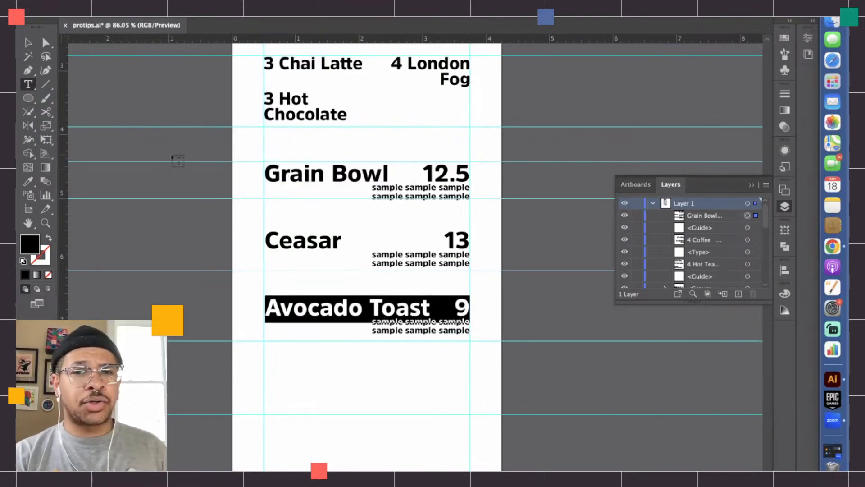
Nudge the whole food list one small increment lower on the menu
left_click(28, 43)
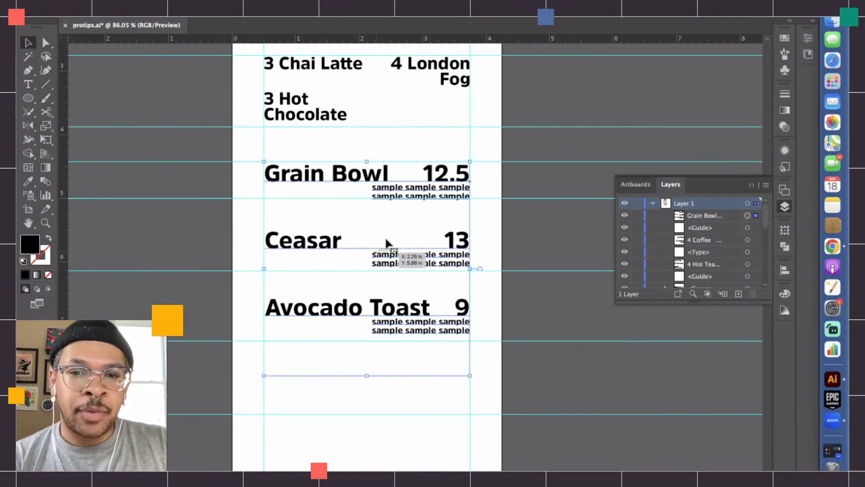
key("Down")
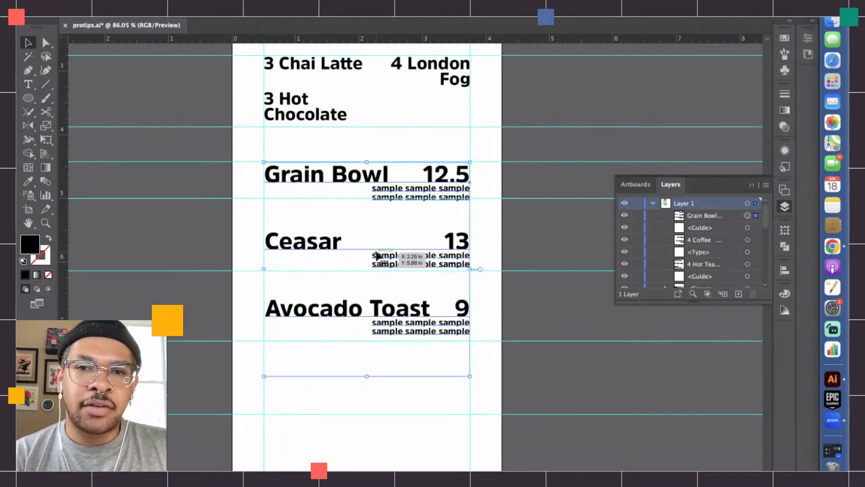
key("Down")
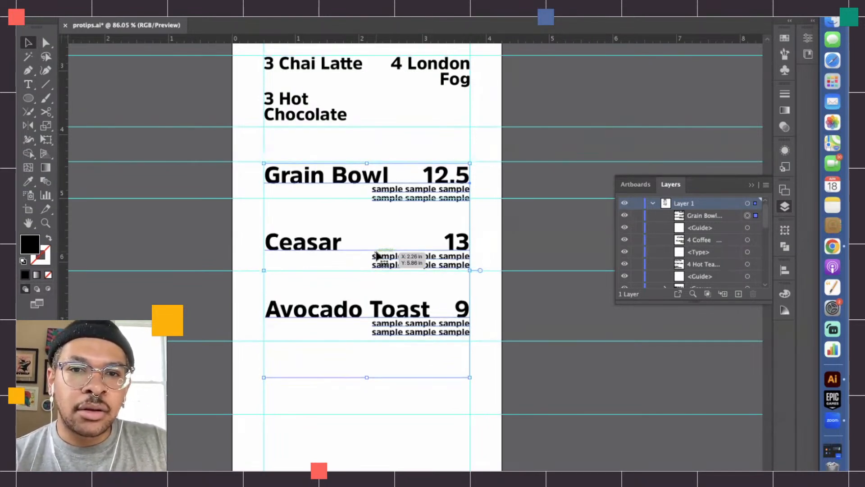
key("Up")
left_click(514, 221)
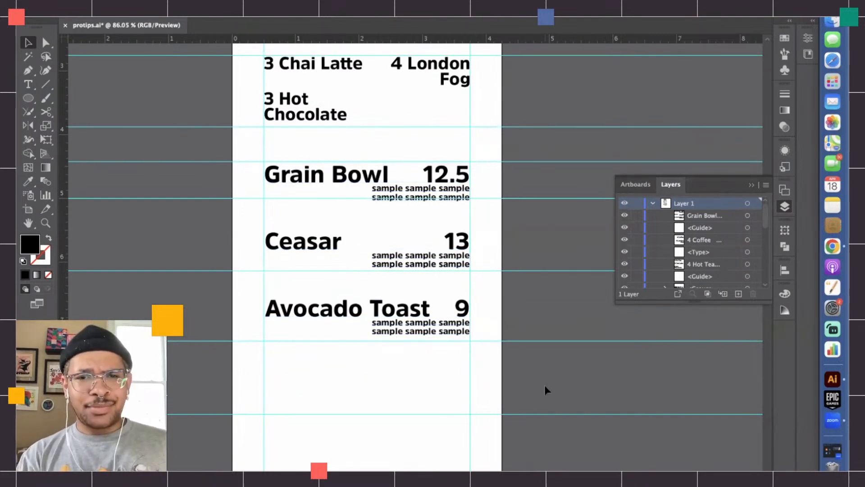
Add a horizontal guide just below the description of "Avocado Toast"
key("super+0")
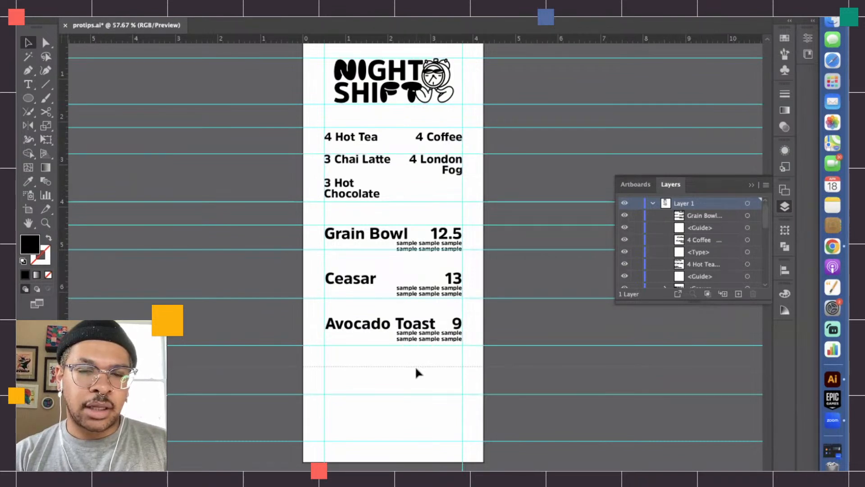
left_click_drag(415, 366, 415, 366)
left_click(546, 360)
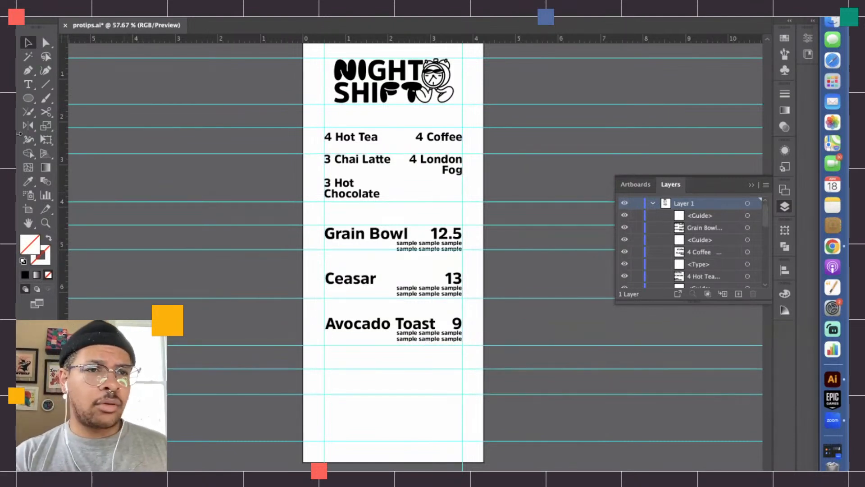
Add the text "ME" on the pasteboard beside the menu and scale it up to large display size
left_click(28, 83)
left_click(239, 282)
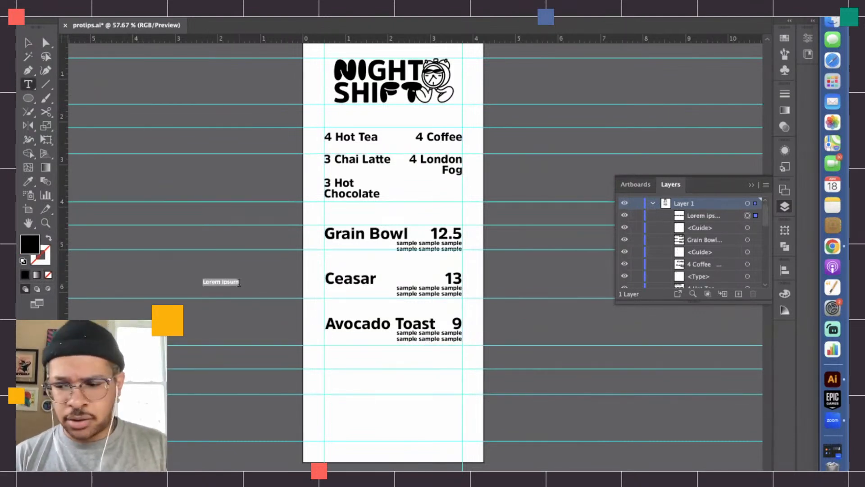
key("BackSpace")
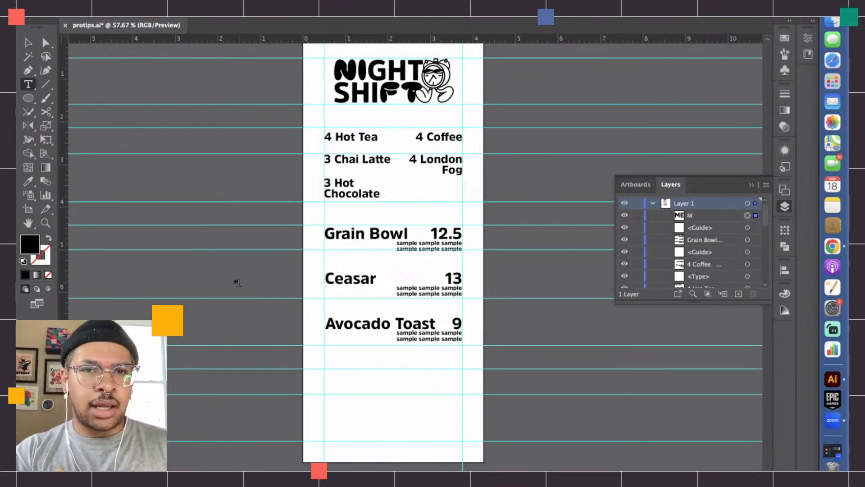
type("ME")
left_click(36, 51)
left_click(28, 42)
left_click_drag(235, 284, 235, 360)
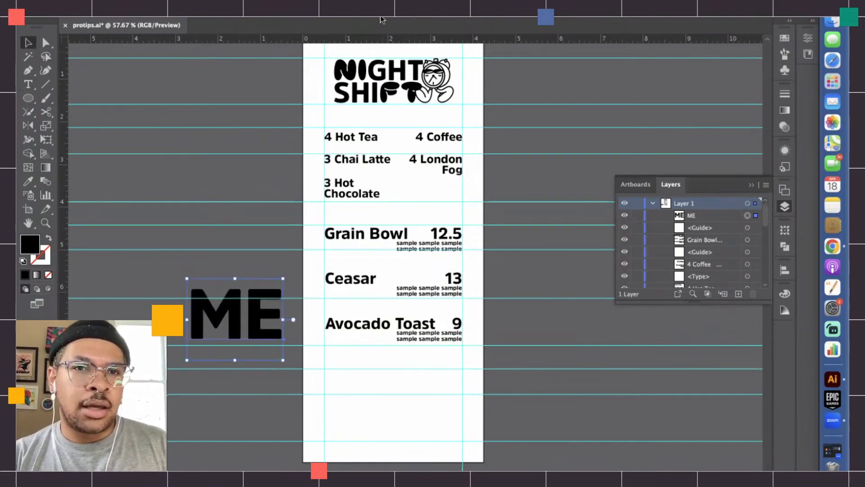
Set the large "ME" text in the FatfontInline font
key("super+t")
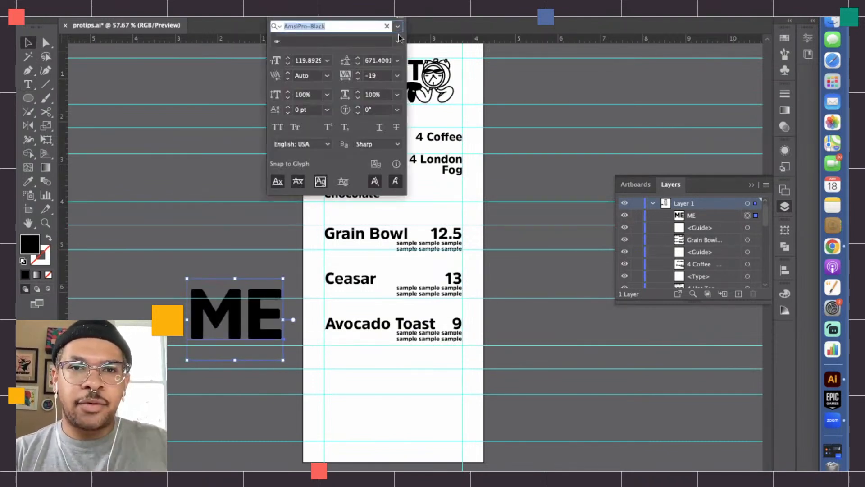
left_click(398, 26)
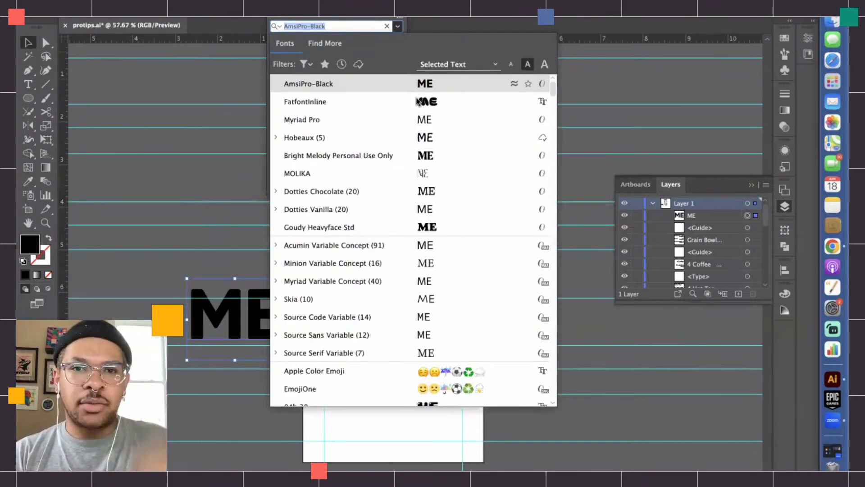
left_click(414, 102)
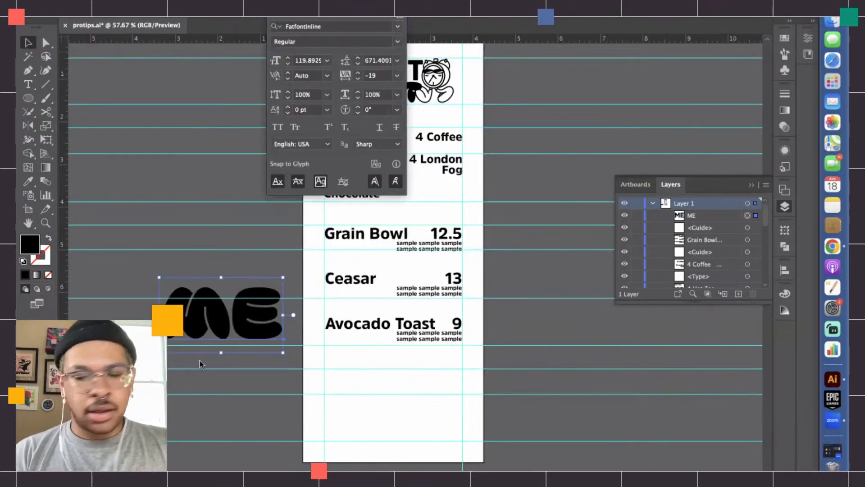
key("super+t")
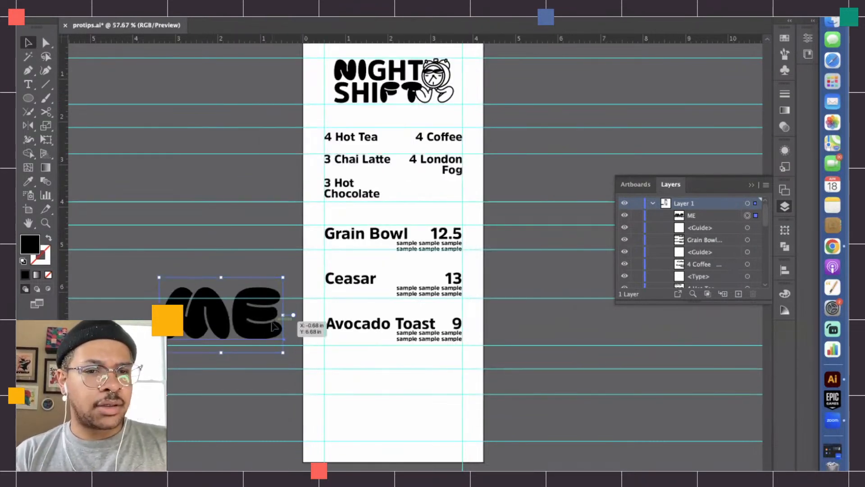
Complete the large bubble-style text so that it reads "MENU"
key("t")
key("super+a")
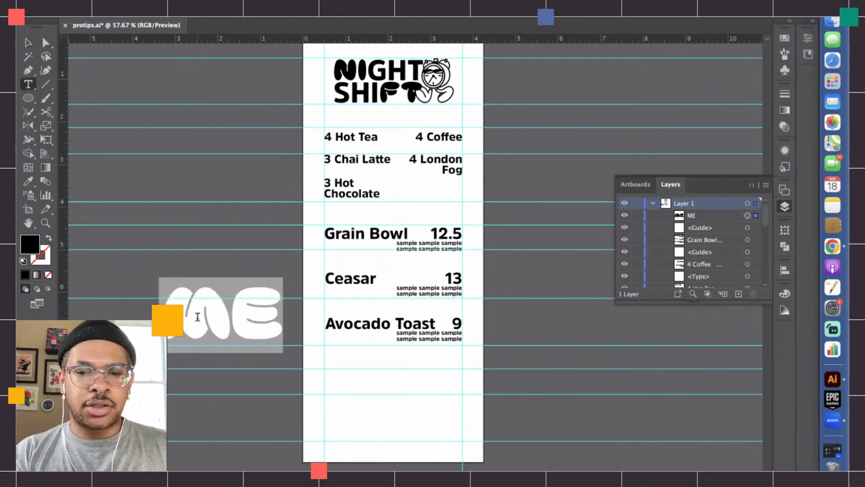
type("ME")
left_click_drag(231, 311, 257, 308)
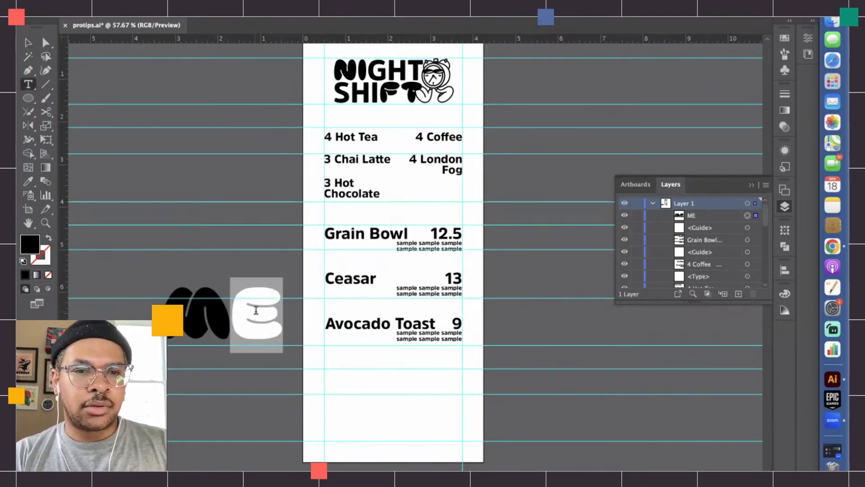
type("ENU")
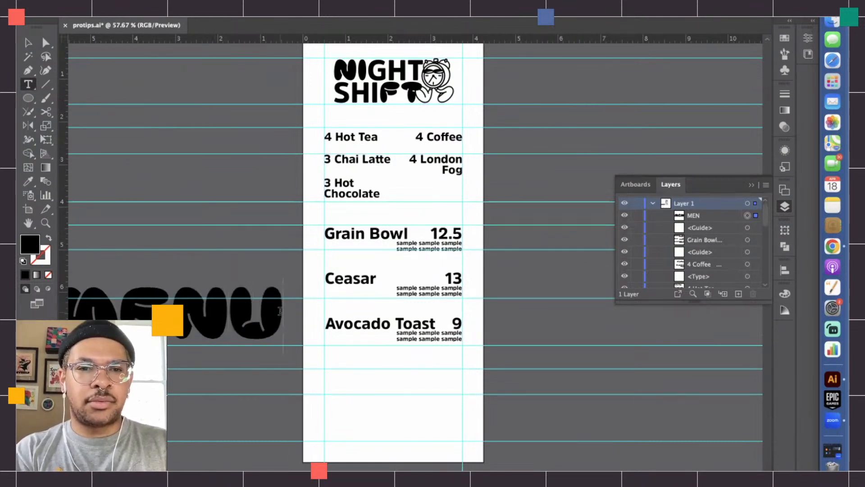
Set the letters "ME" of the word "MENU" in AmsiPro-Black and move the word to the foot of the menu
left_click(28, 43)
left_click_drag(207, 306, 146, 321)
key("t")
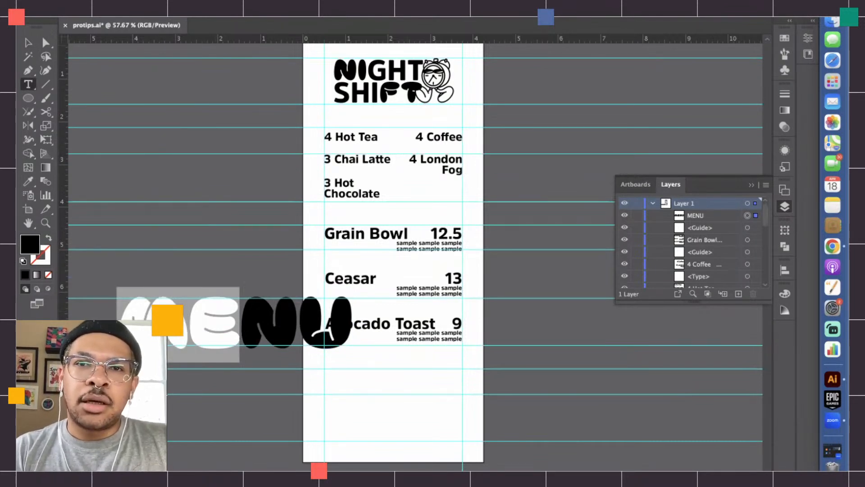
left_click(495, 10)
left_click(531, 81)
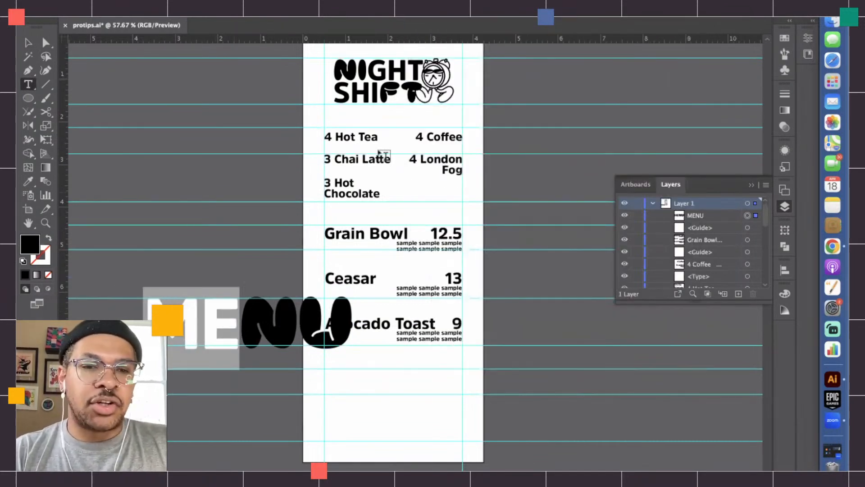
key("Escape")
left_click_drag(256, 316, 388, 377)
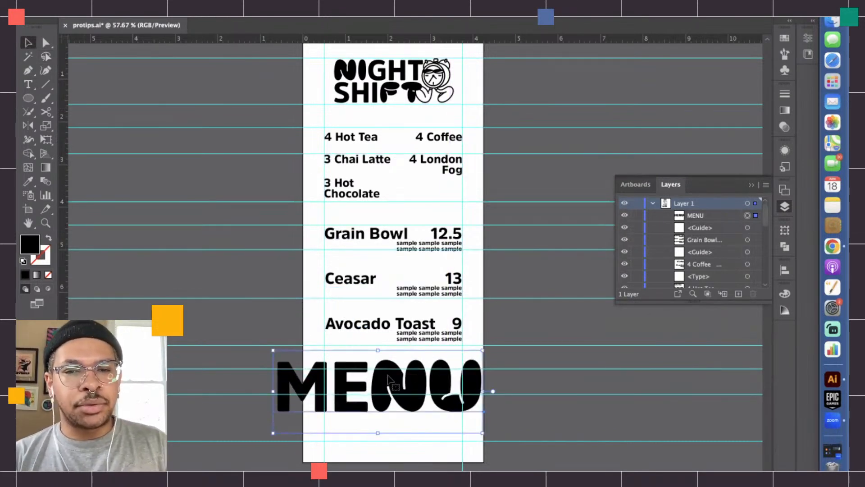
Duplicate the large "MENU" text and place the copy on the pasteboard beside the food list
left_click(415, 359)
key("super+v")
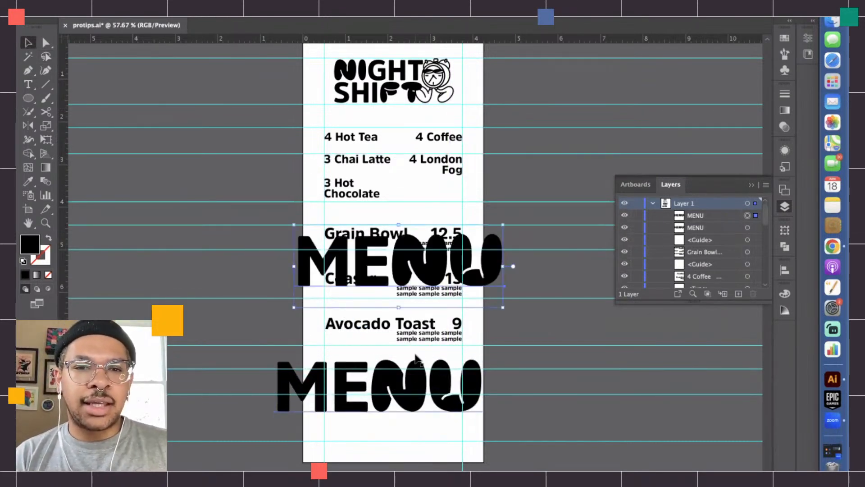
left_click_drag(409, 259, 146, 256)
Replace the copy's "E" with its bubble-style "N" and insert a plain "M" after it, giving "MNMNU"
key("t")
left_click_drag(226, 254, 238, 254)
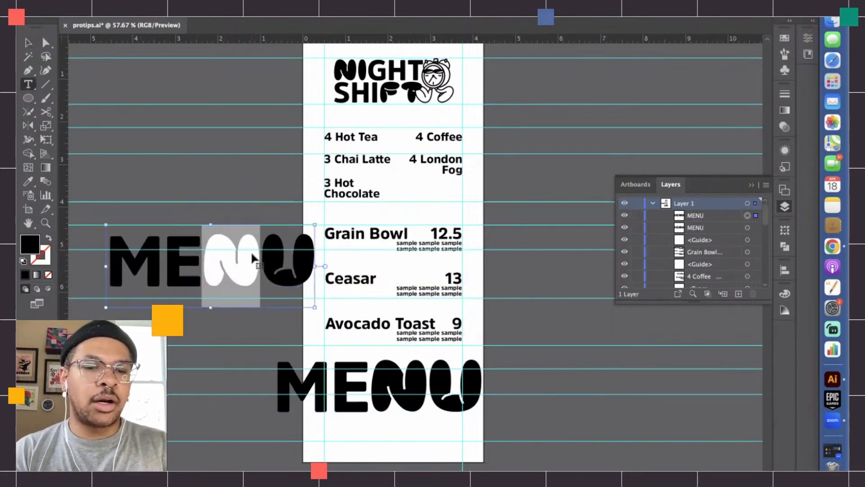
left_click_drag(170, 252, 106, 256)
key("super+v")
key("super+c")
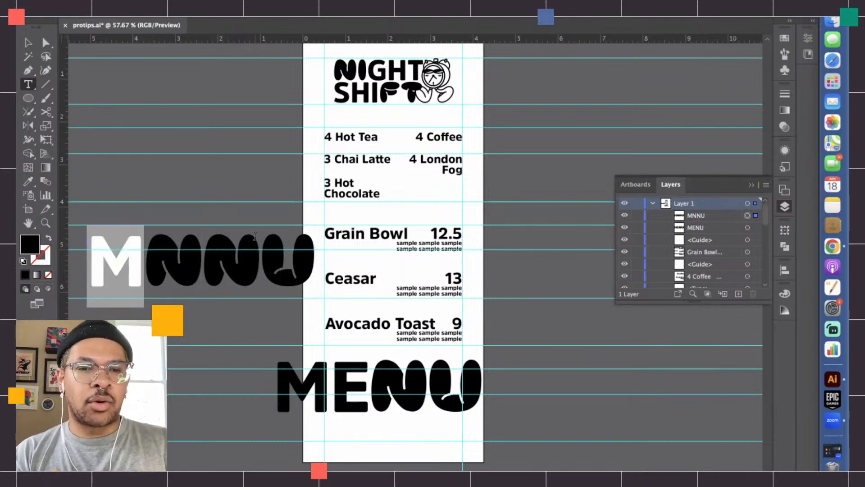
left_click(232, 255)
key("super+v")
Insert a plain "NU" after the middle "M" of the copy, making it "MNMNUNU"
scroll(244, 255, "left", 5)
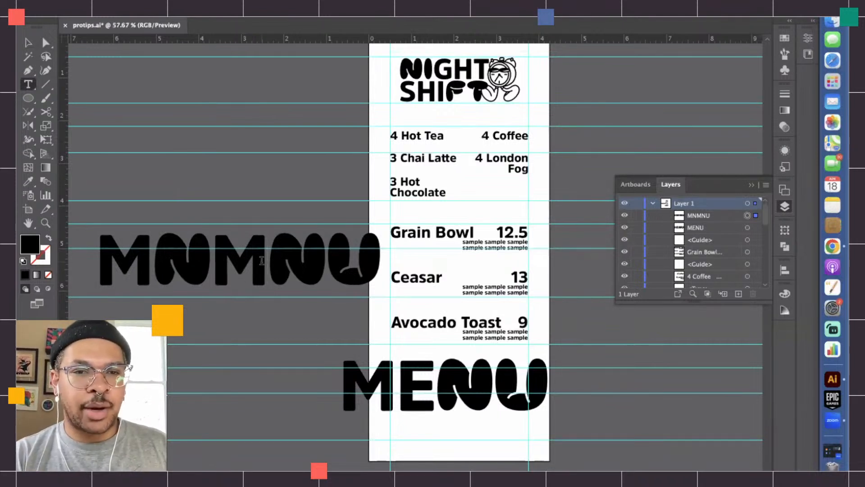
type("E")
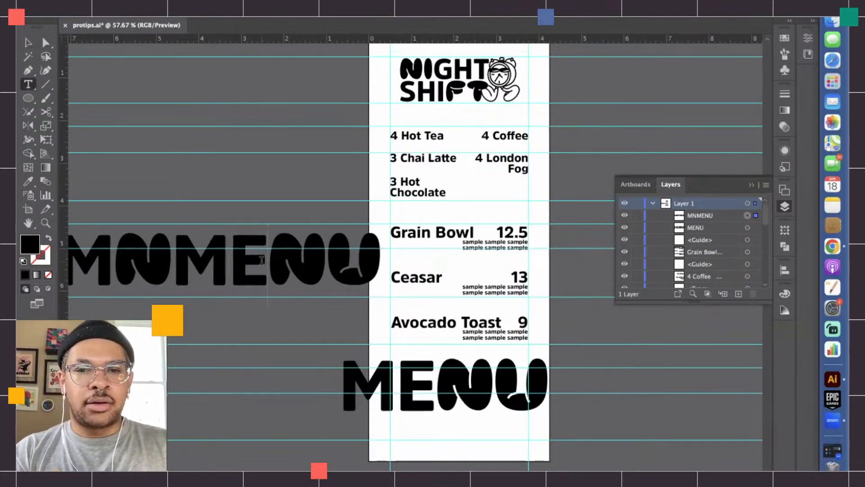
key("BackSpace")
type("NU")
scroll(197, 281, "left", 2)
scroll(197, 280, "up", 1)
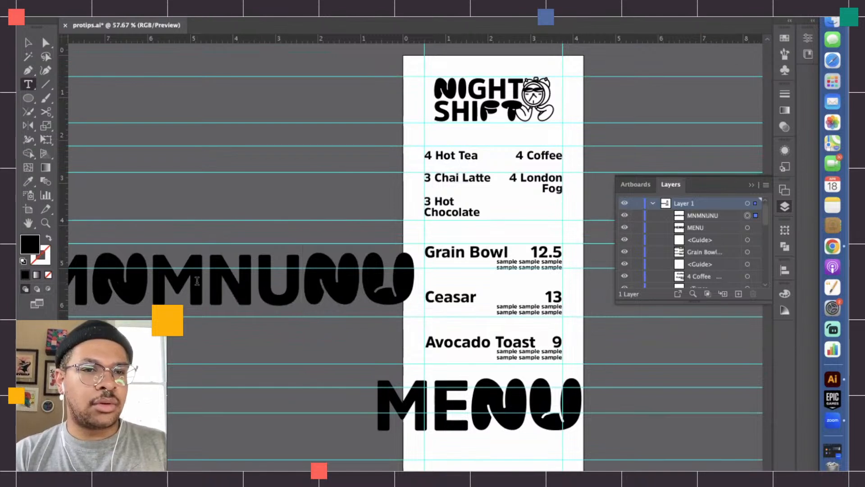
Clear the plain "M" in front of the plain "NU" in the pasteboard copy, leaving "MNNUNU"
key("BackSpace")
type("ME")
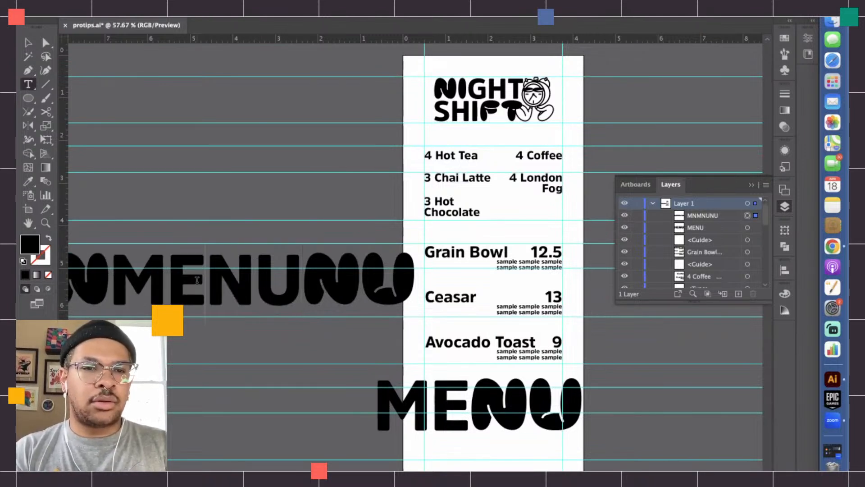
scroll(197, 281, "left", 3)
scroll(197, 281, "down", 1)
key("BackSpace")
key("BackSpace")
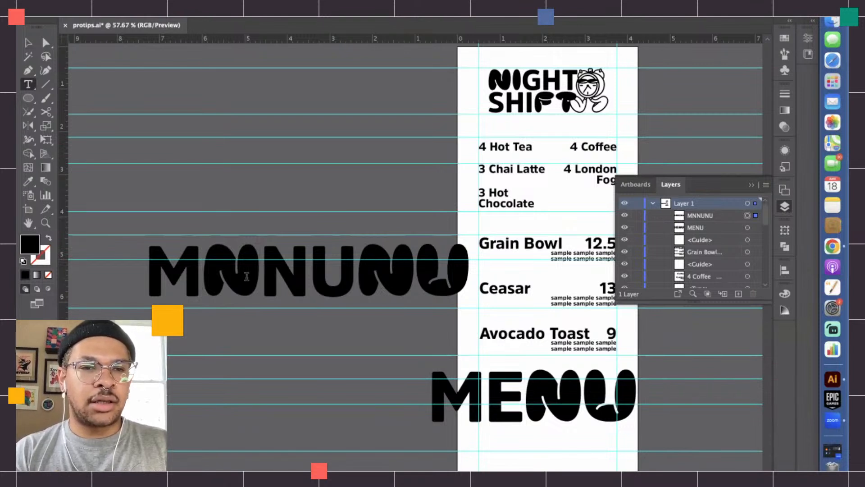
Replace the copy's first bubble-style "N" with a bubble-style "ME"
left_click_drag(243, 271, 216, 261)
type("m")
key("BackSpace")
type("ME")
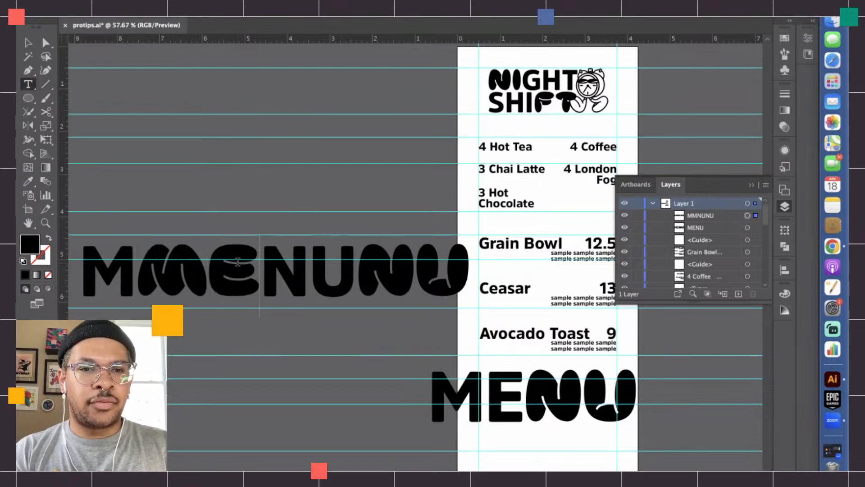
Delete the copy's leading plain "M" and trailing bubble-style "NU" so only bubble "ME" and plain "NU" remain
left_click_drag(92, 266, 121, 266)
key("BackSpace")
left_click_drag(373, 257, 466, 267)
key("BackSpace")
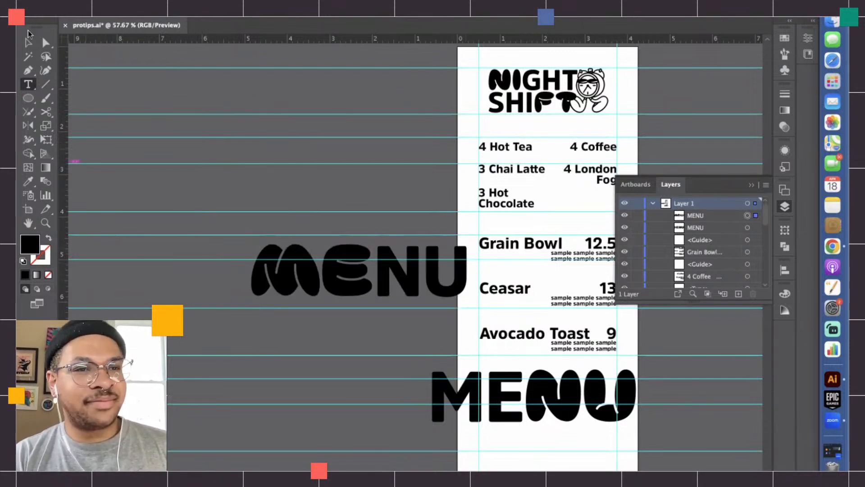
Move the bubble-"ME" copy near the original "MENU" and scale both words down together to about the width between the margin guides
left_click(27, 43)
scroll(307, 243, "right", 5)
scroll(306, 244, "down", 1)
scroll(302, 238, "right", 2)
scroll(302, 238, "down", 1)
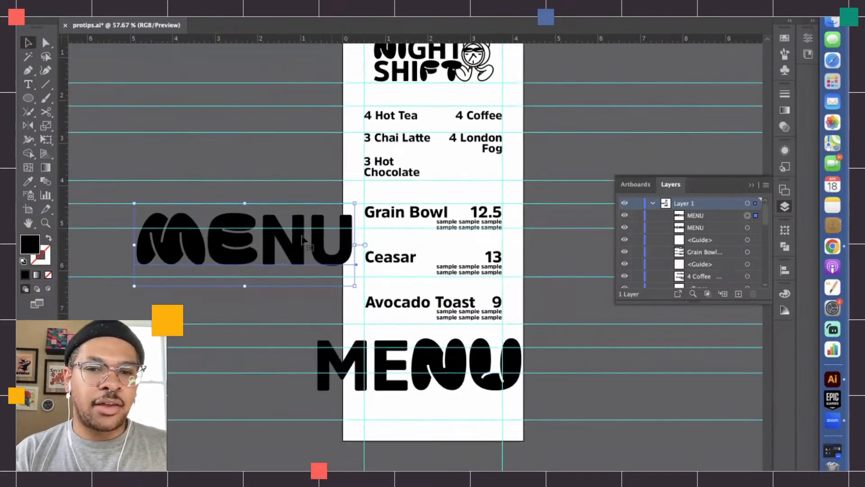
scroll(321, 264, "right", 6)
scroll(322, 264, "up", 1)
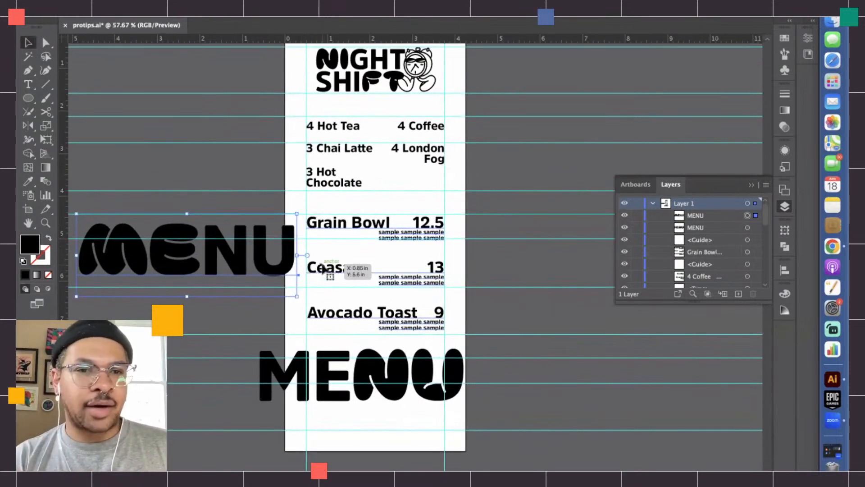
left_click_drag(214, 257, 568, 341)
left_click(439, 376, "shift")
left_click_drag(650, 369, 511, 362)
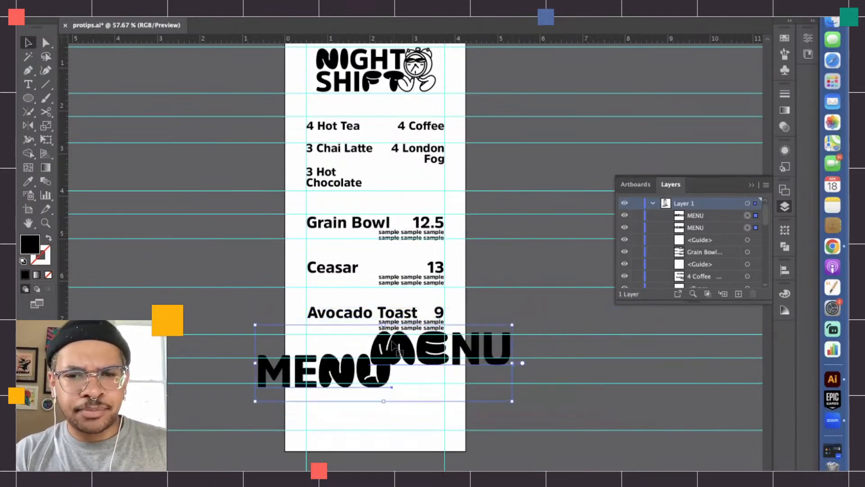
Move the bubble-"ME" copy onto the pasteboard beside Avocado Toast and place the original "MENU" between the vertical margin guides
left_click_drag(392, 345, 534, 319)
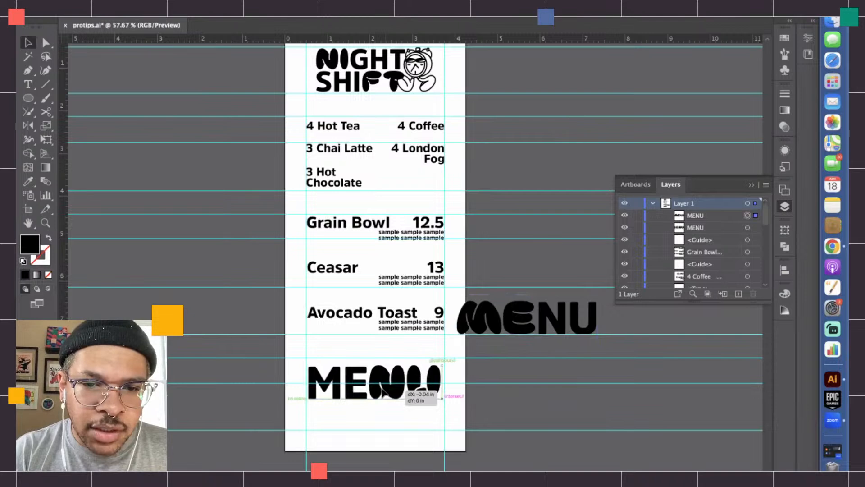
left_click(406, 388)
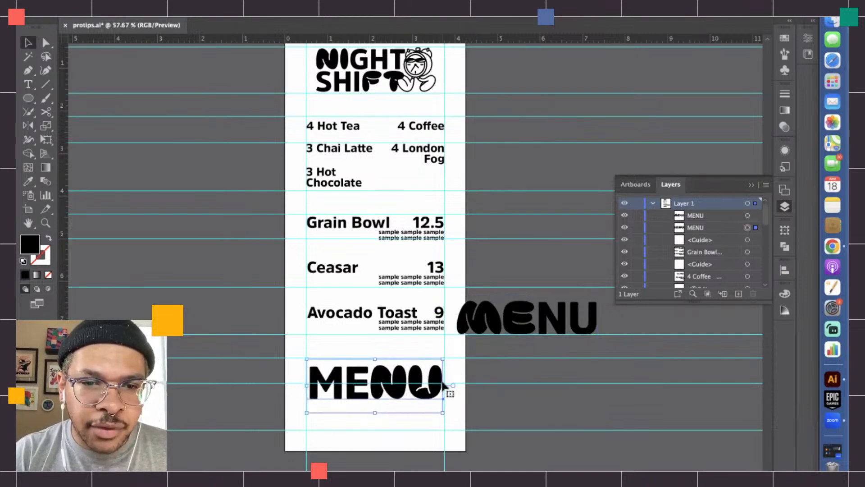
scroll(429, 400, "down", 1)
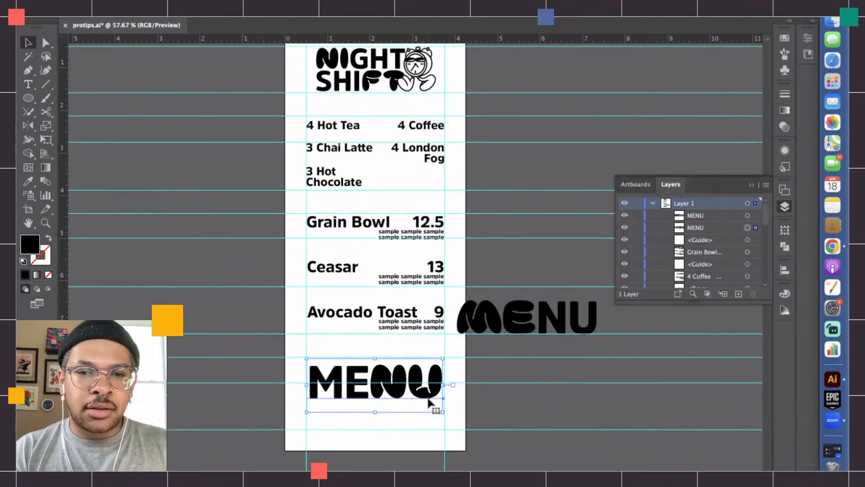
Stretch the original "MENU" horizontally so its far edge meets the second vertical margin guide
scroll(429, 400, "up", 3)
left_click_drag(468, 354, 468, 355)
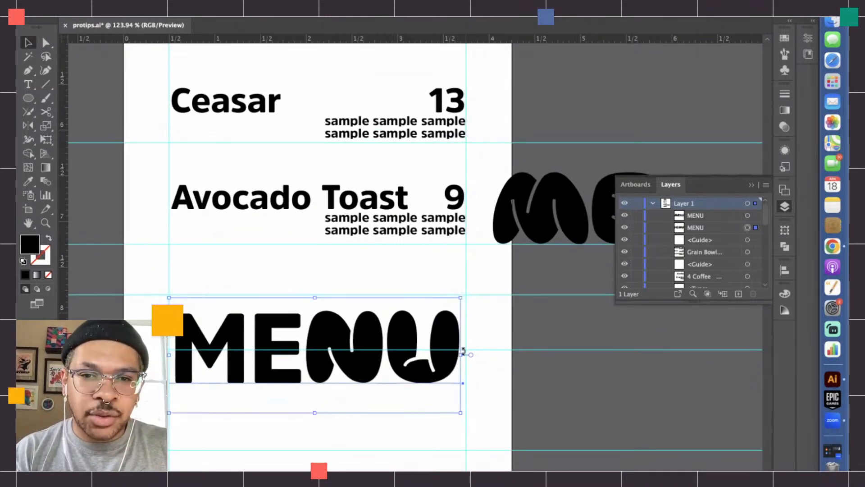
left_click_drag(459, 354, 469, 355)
left_click(496, 346)
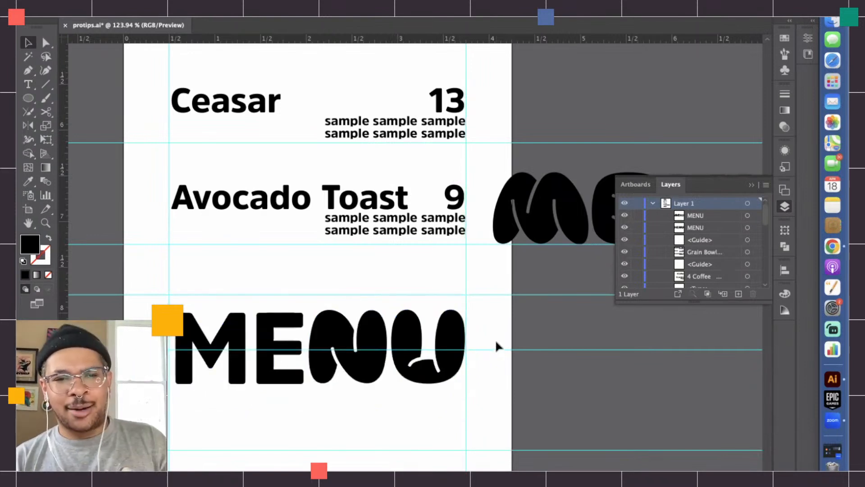
Nudge "MENU" up to the horizontal guide above it and stretch the word taller towards the lowest guide
left_click(374, 332)
key("Up")
key("Up")
key("Down")
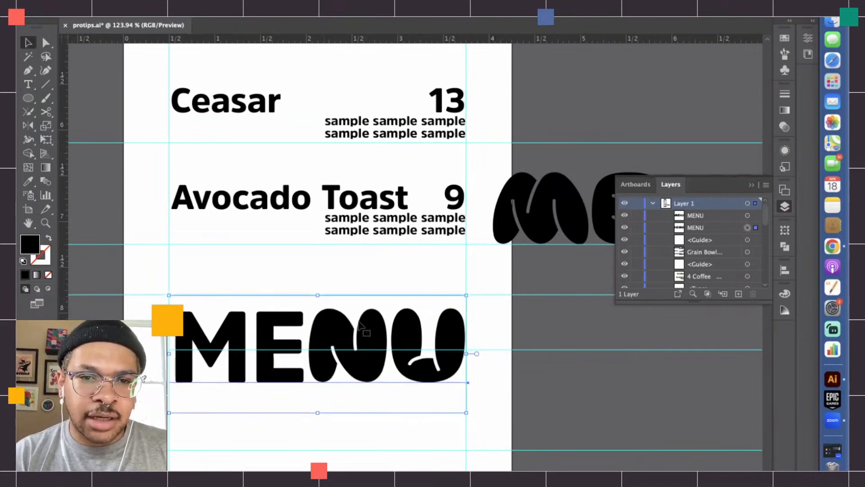
scroll(361, 324, "up", 3)
scroll(358, 314, "down", 2)
scroll(357, 314, "right", 1)
left_click_drag(340, 352, 332, 370)
left_click(528, 336)
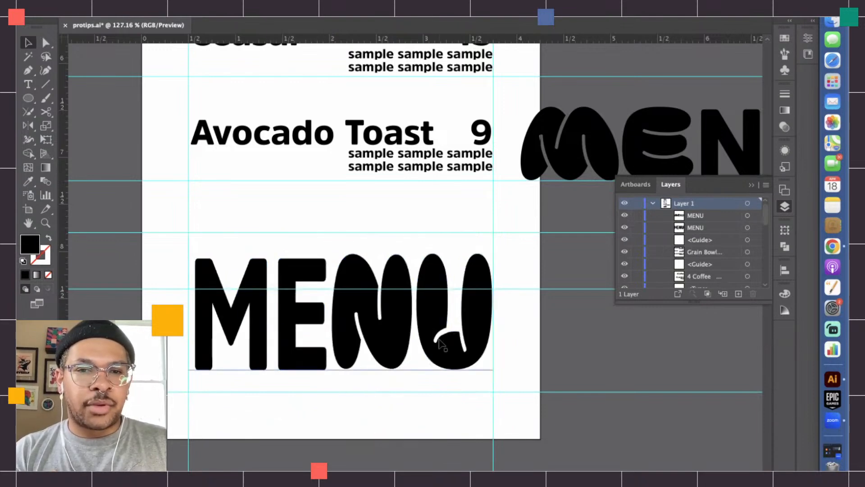
Delete the unused "MENU" copy with the bubble-style "ME" from the pasteboard
scroll(440, 342, "down", 3)
scroll(439, 343, "down", 2)
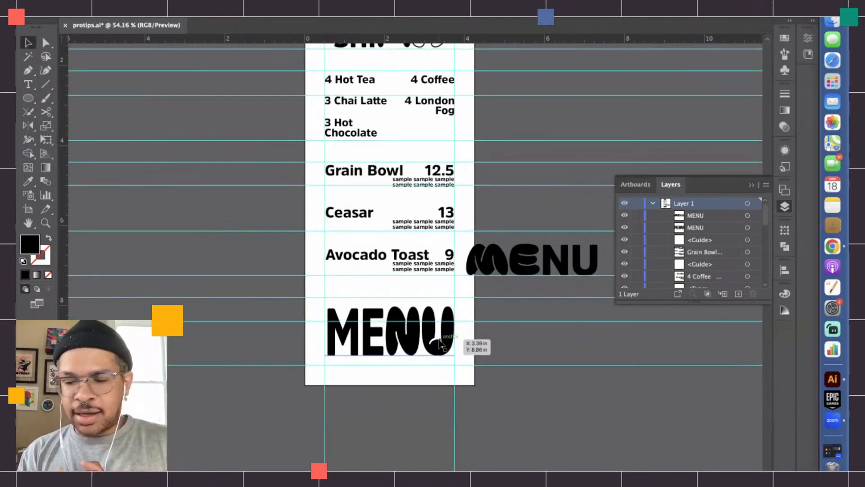
left_click(549, 269)
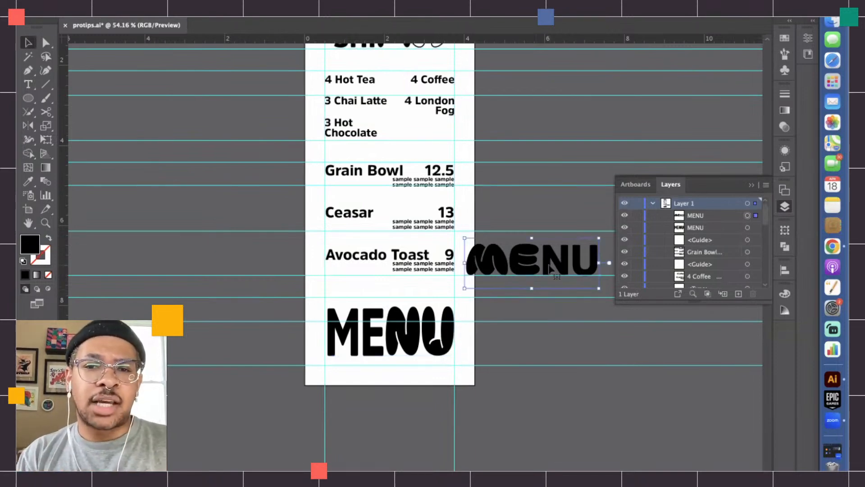
key("Delete")
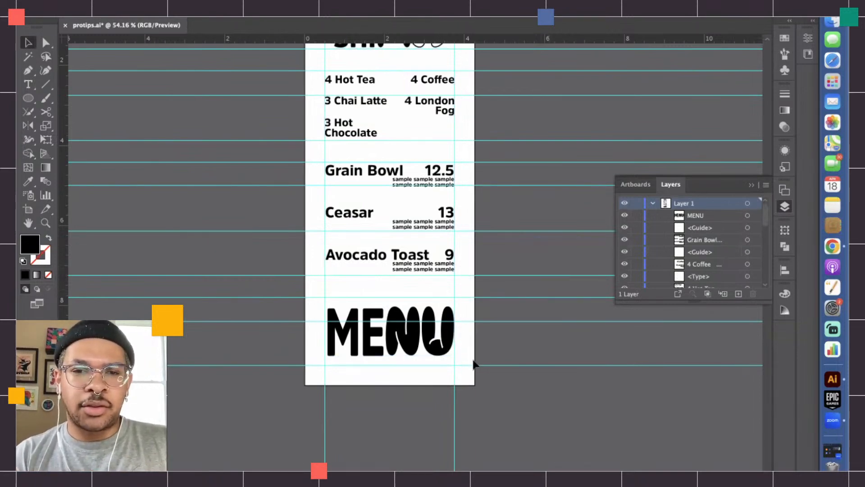
Select all the horizontal and vertical guides and group them
scroll(473, 363, "down", 4)
left_click_drag(437, 217, 441, 98)
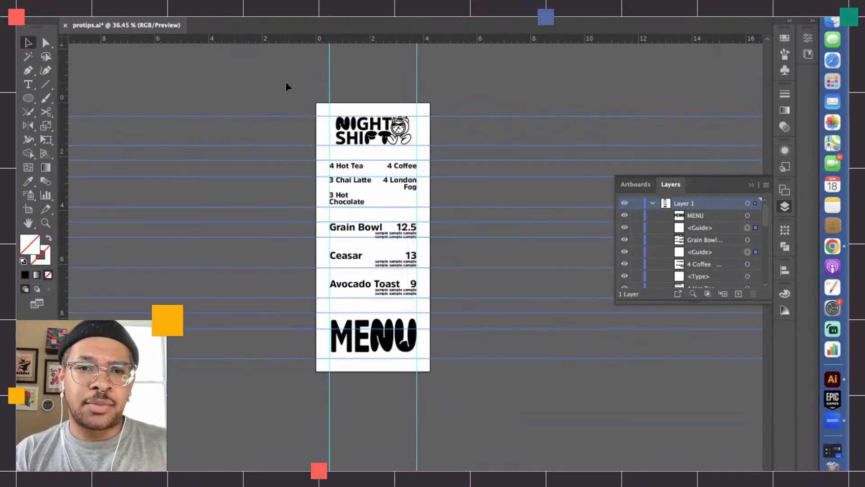
key("super+g")
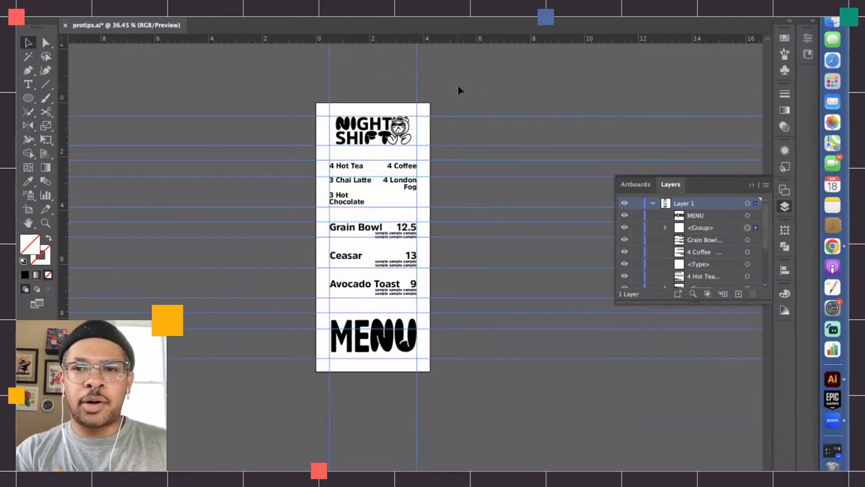
Rename the guide group "Margins" and hide it
double_click(706, 227)
type("Margins")
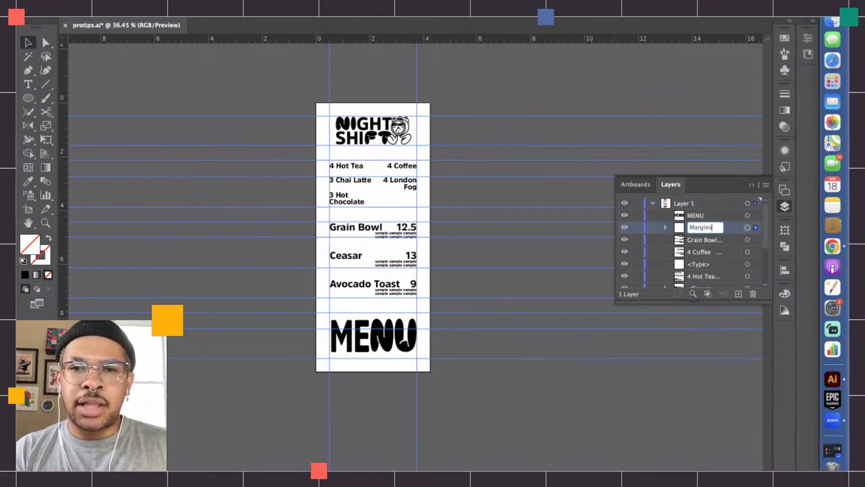
left_click(552, 203)
left_click(624, 228)
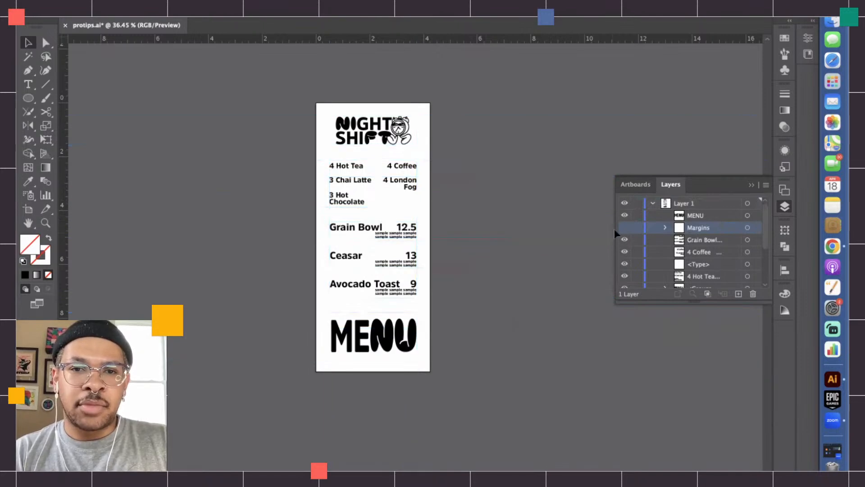
scroll(482, 236, "up", 3)
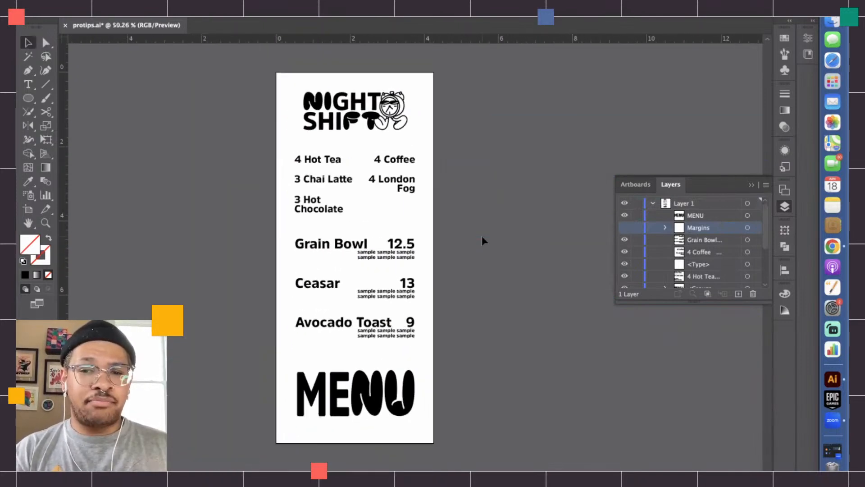